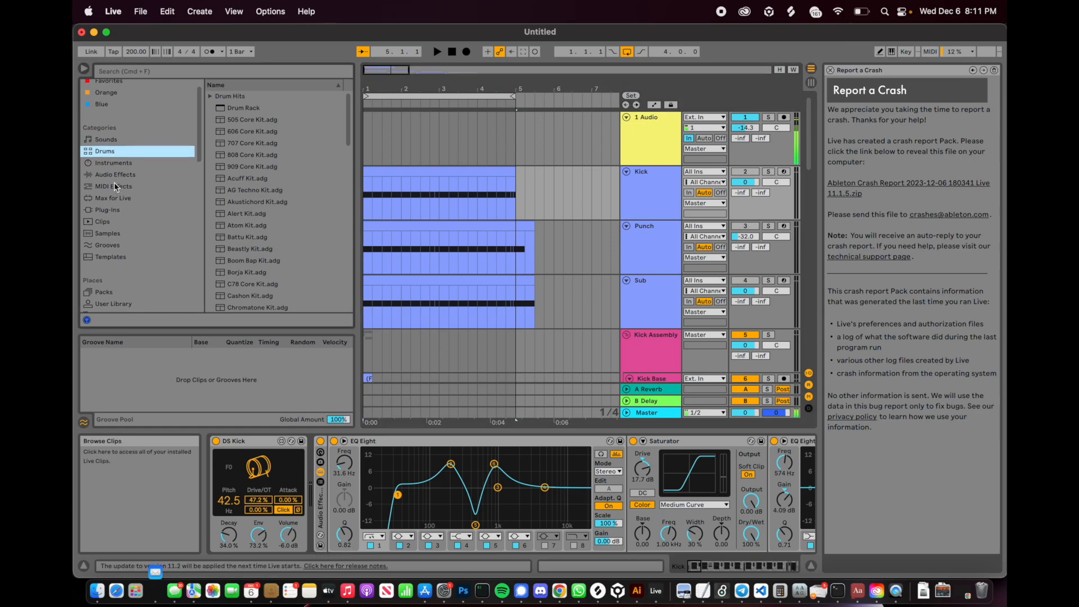
scroll(118, 185, up, 2)
scroll(158, 196, down, 1)
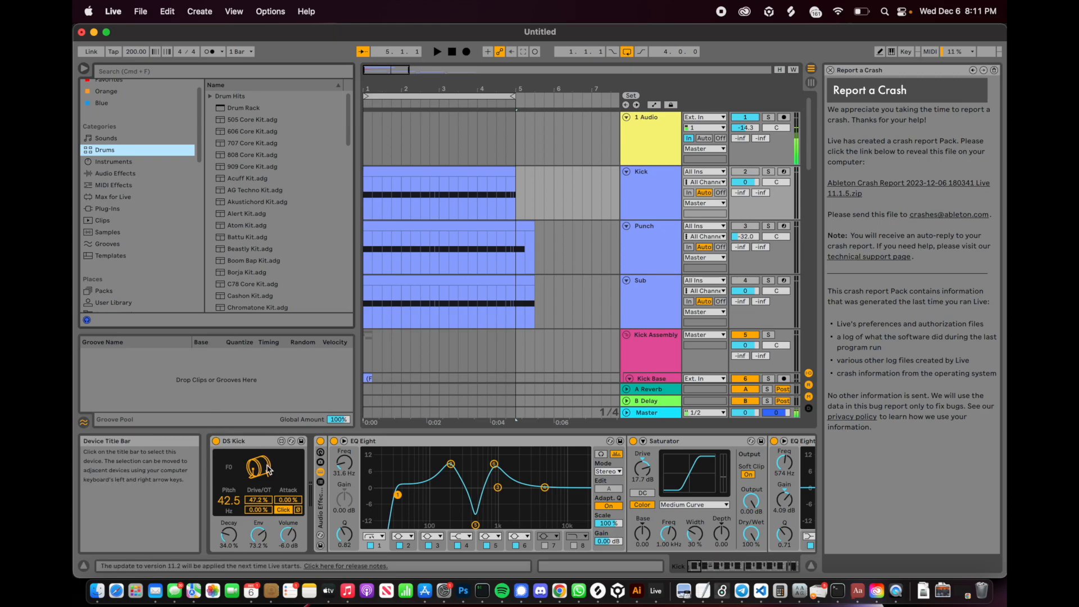
- Bypass the Kick track's Audio Effect Rack and audition the dry DS Kick with the track soloed
click(320, 442)
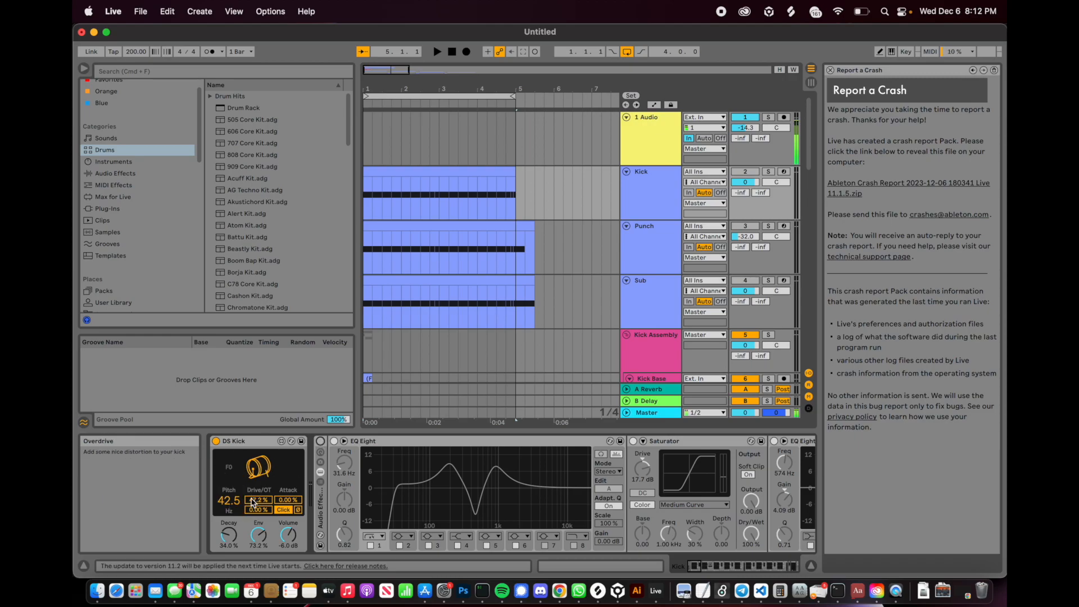
scroll(401, 487, right, 10)
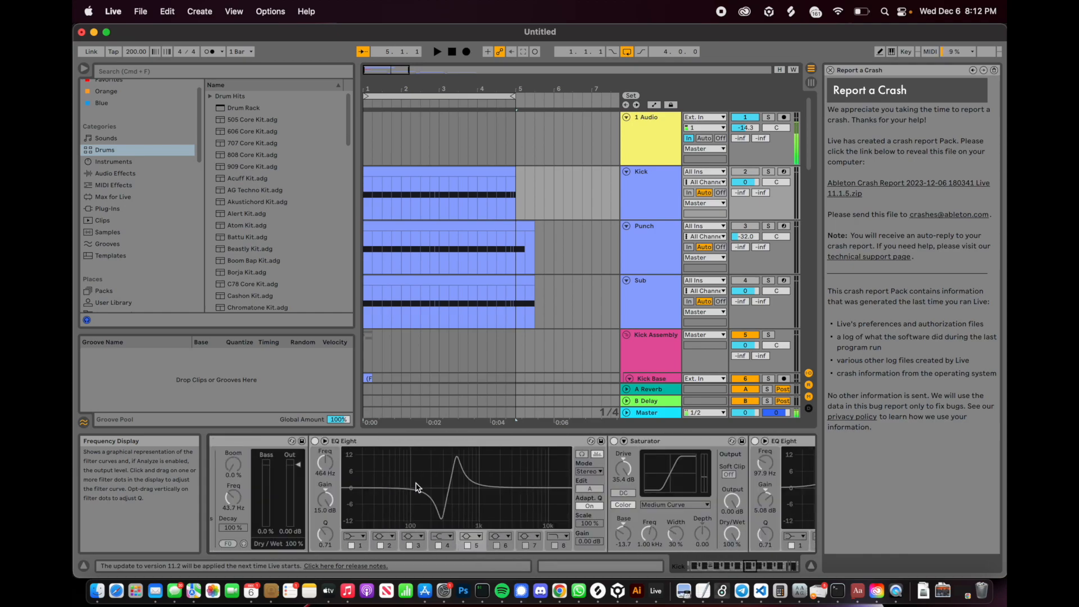
scroll(416, 486, left, 10)
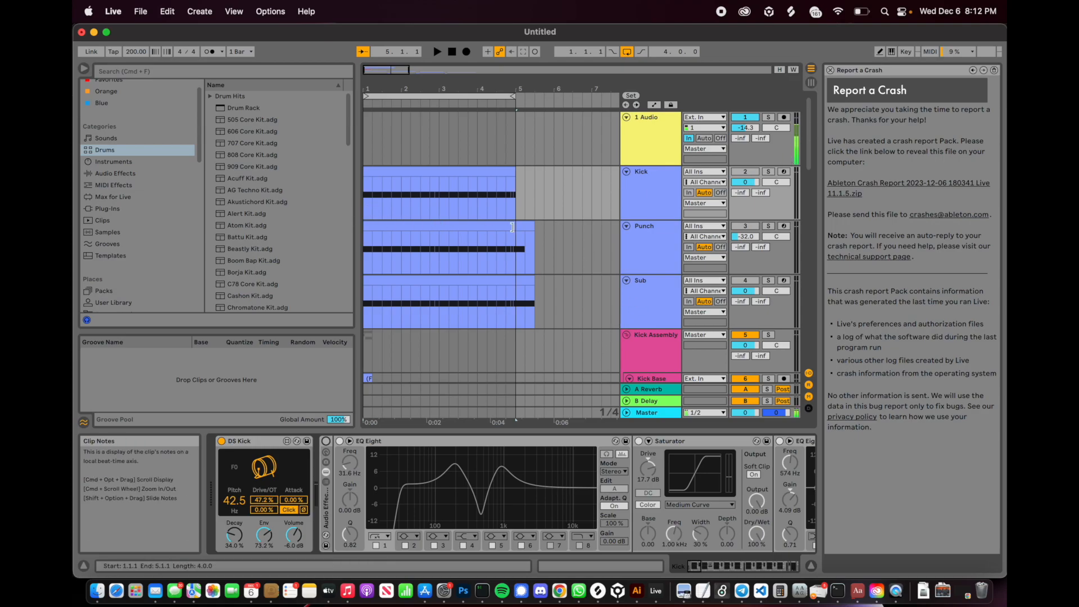
click(769, 172)
key(space)
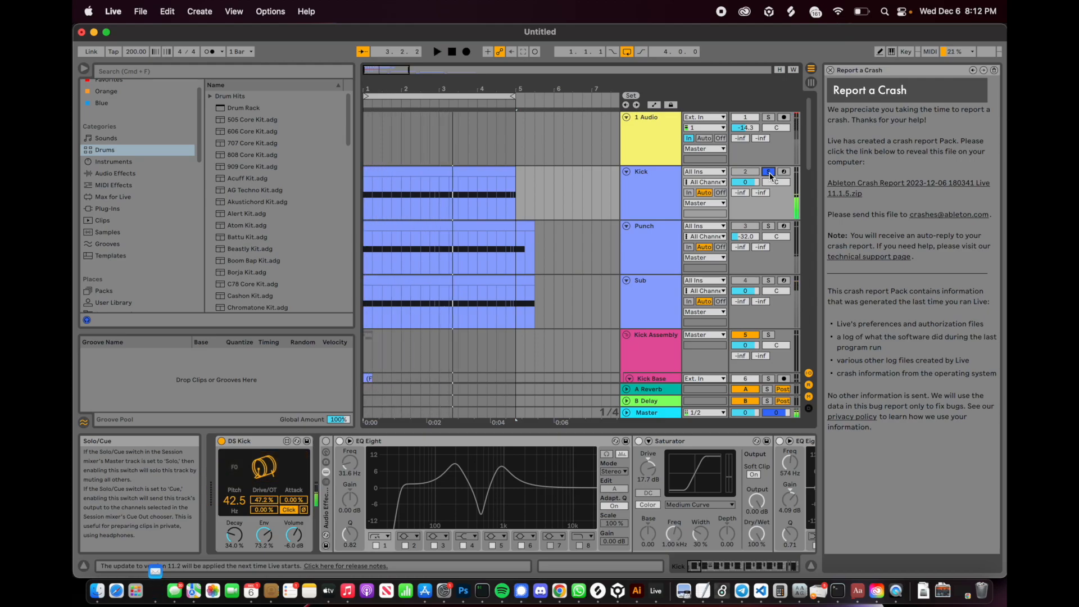
click(769, 172)
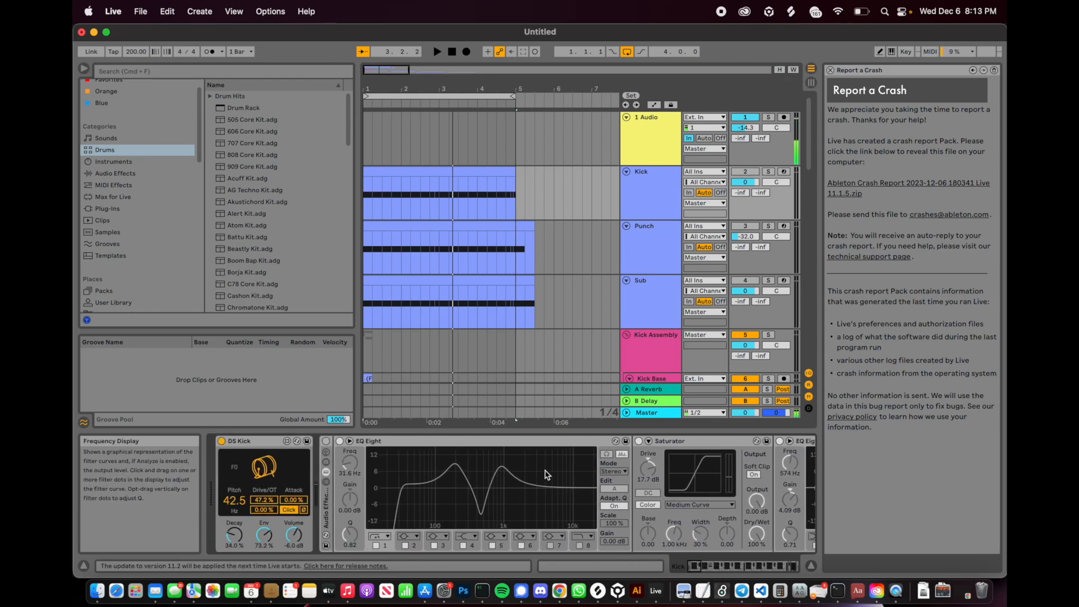
- Examine the start of the Kick track's device chain, from DS Kick through the first EQ Eight and Saturator
scroll(544, 475, right, 3)
scroll(508, 457, right, 2)
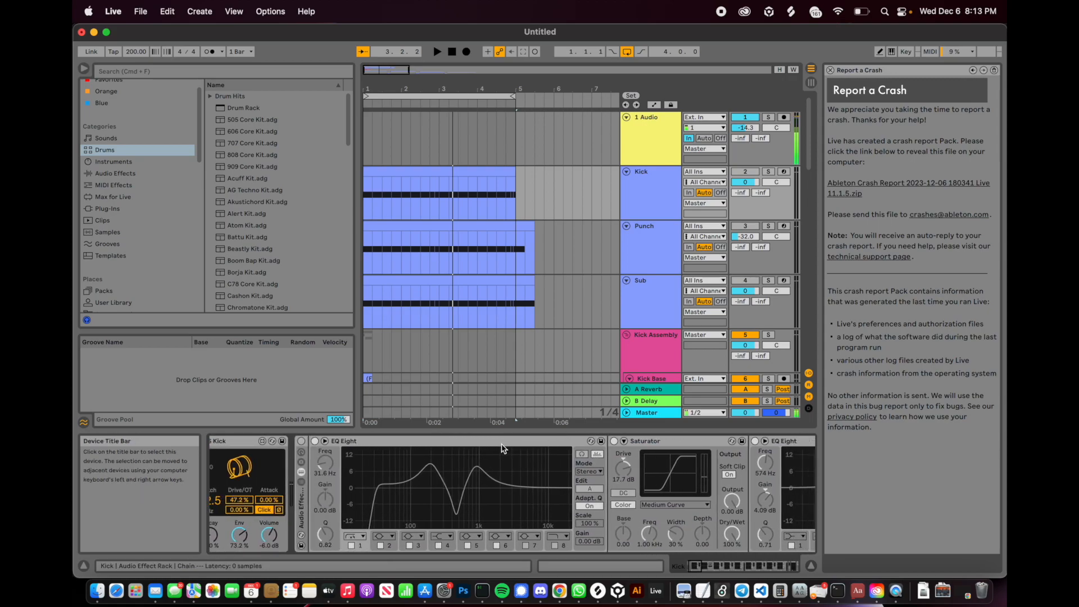
scroll(503, 448, right, 4)
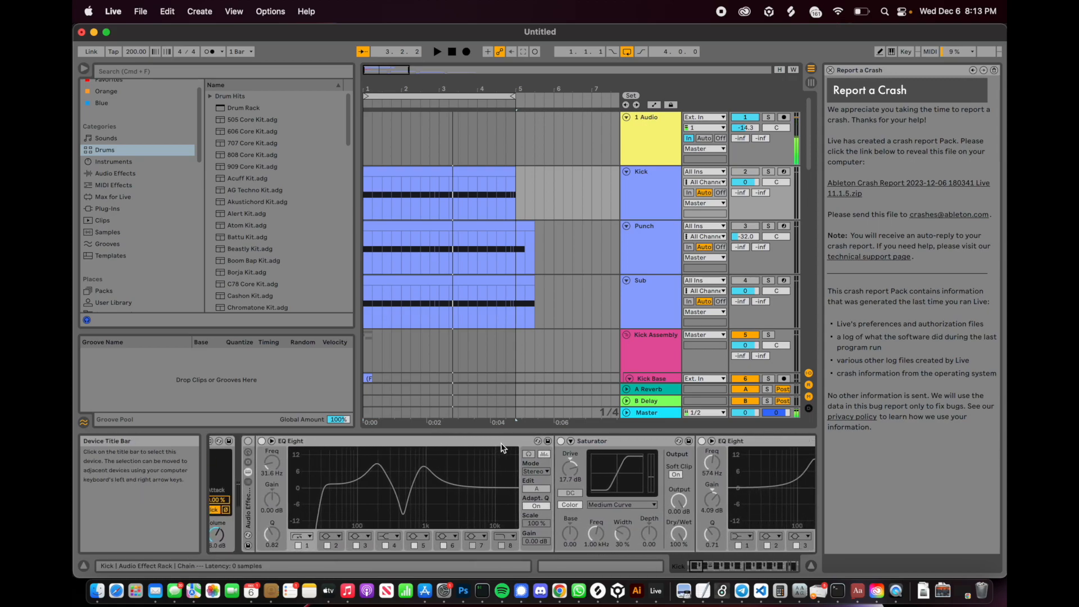
scroll(503, 448, right, 1)
scroll(502, 448, left, 5)
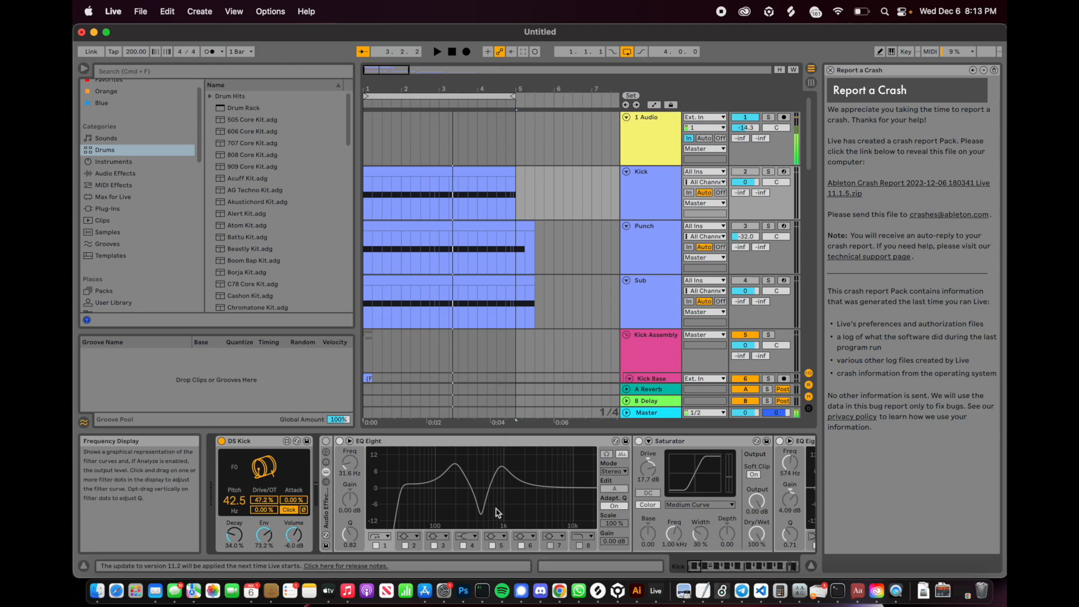
scroll(495, 512, right, 3)
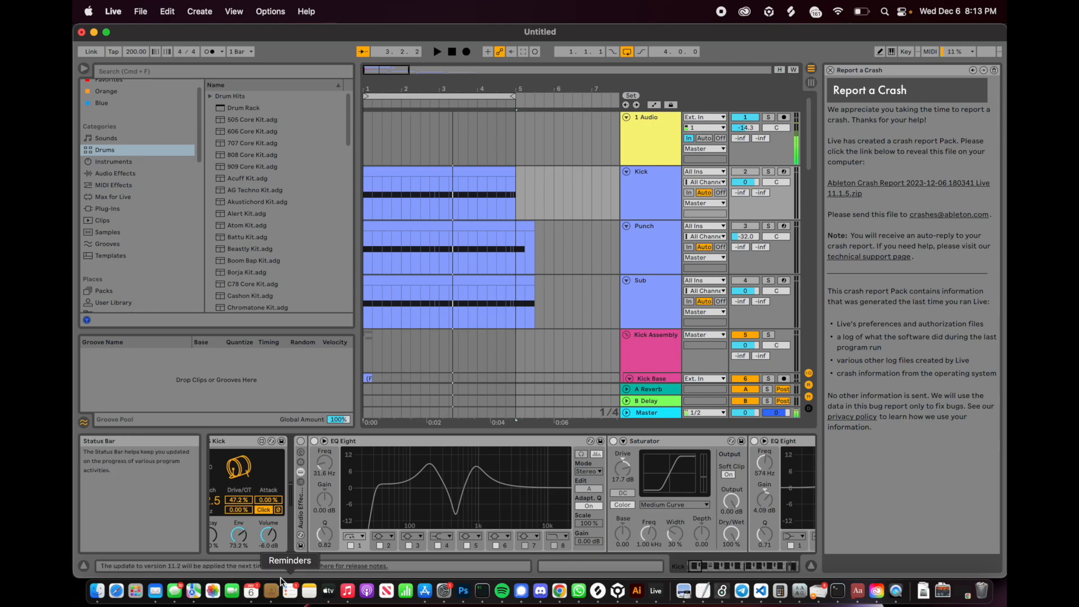
scroll(465, 518, right, 2)
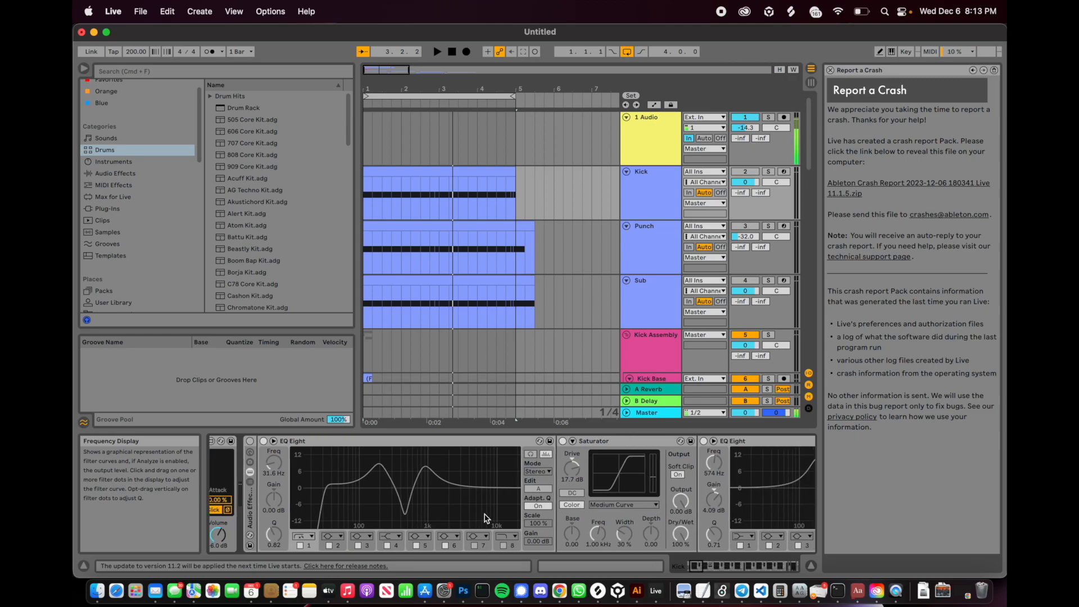
- Examine the alternating EQ Eight and Saturator devices in the middle of the Kick chain, up to the first Drum Buss
scroll(486, 517, left, 1)
scroll(506, 495, right, 5)
scroll(523, 477, right, 3)
scroll(521, 475, left, 5)
scroll(638, 484, right, 3)
scroll(652, 493, right, 4)
scroll(658, 497, left, 3)
scroll(450, 486, left, 4)
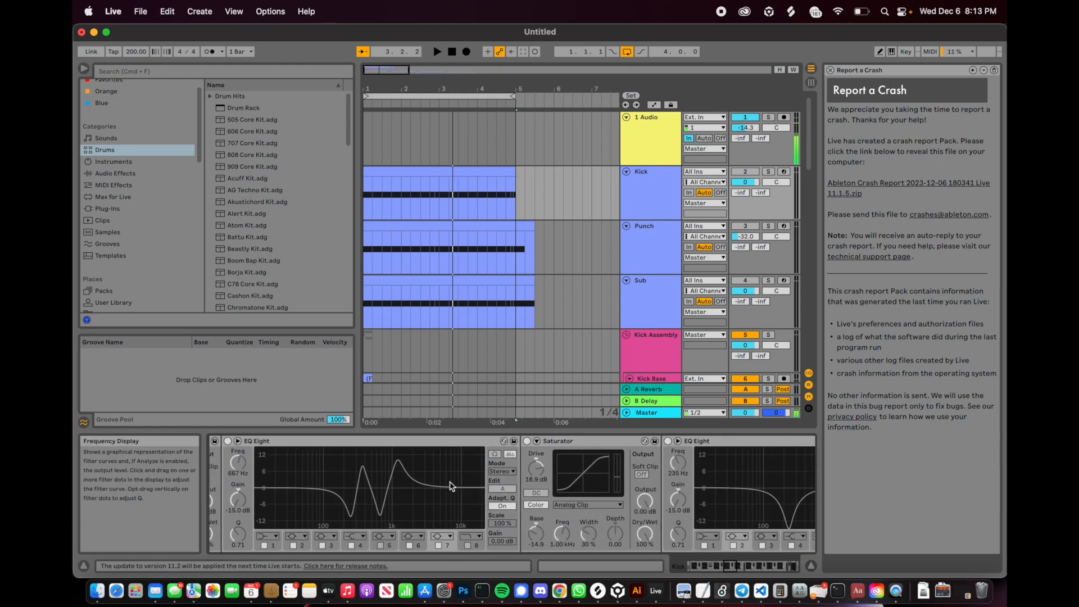
scroll(450, 486, right, 5)
scroll(509, 510, left, 5)
scroll(510, 510, right, 5)
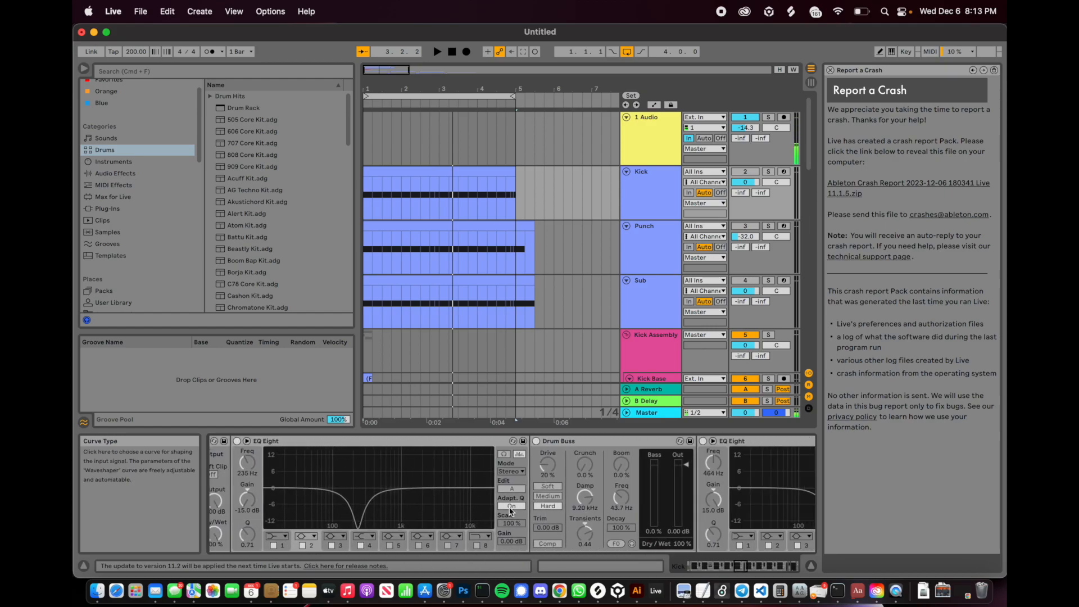
- Examine the rest of the Kick chain, including the second Drum Buss, Overdrive, Tuner and Limiter, and return to its start
scroll(509, 511, right, 10)
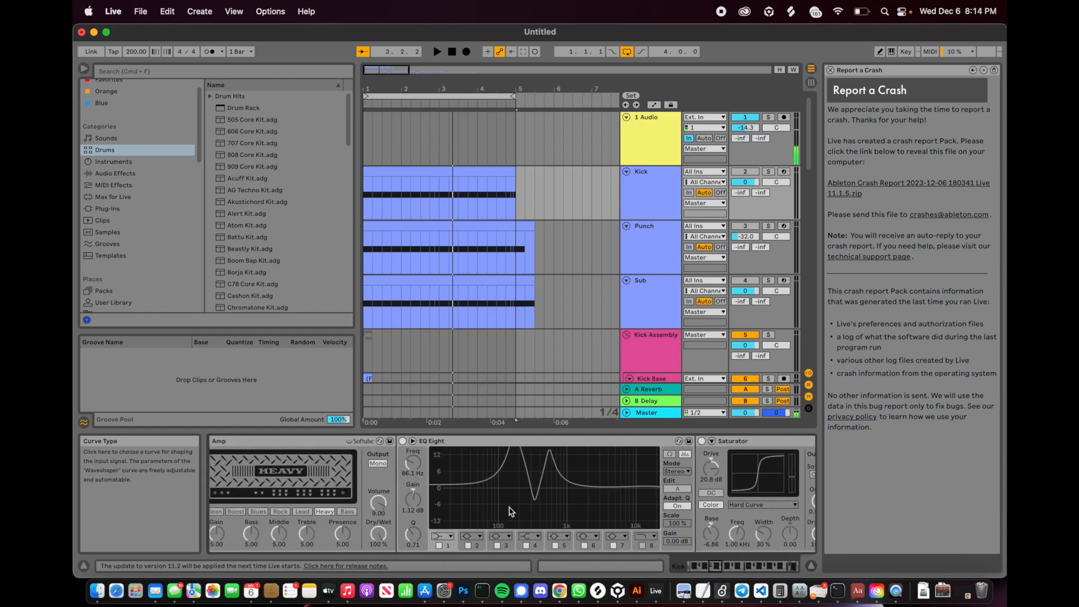
scroll(527, 482, left, 10)
scroll(527, 482, right, 10)
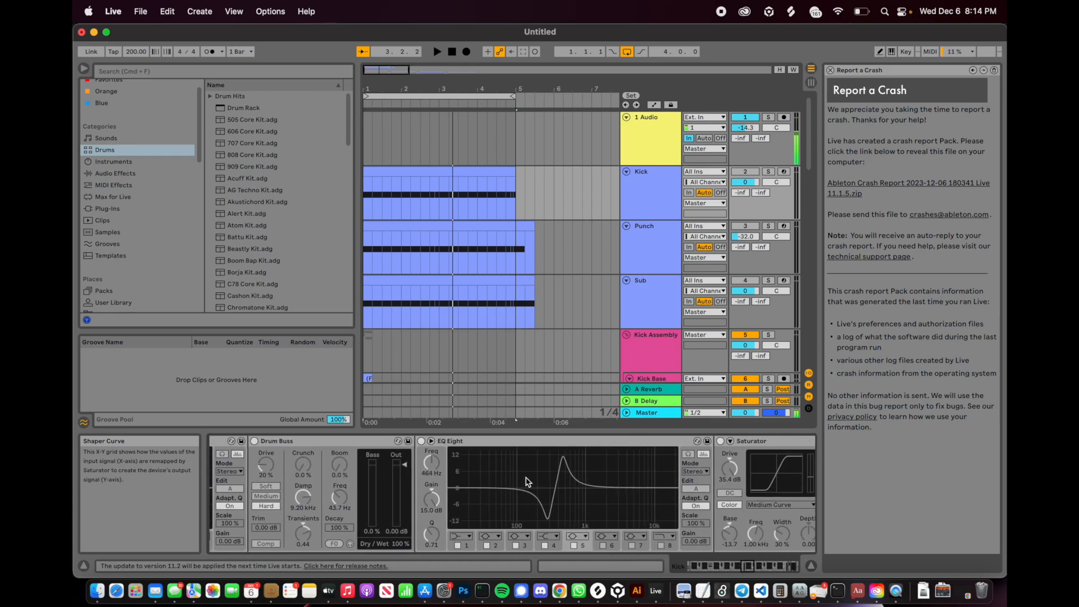
scroll(525, 481, right, 10)
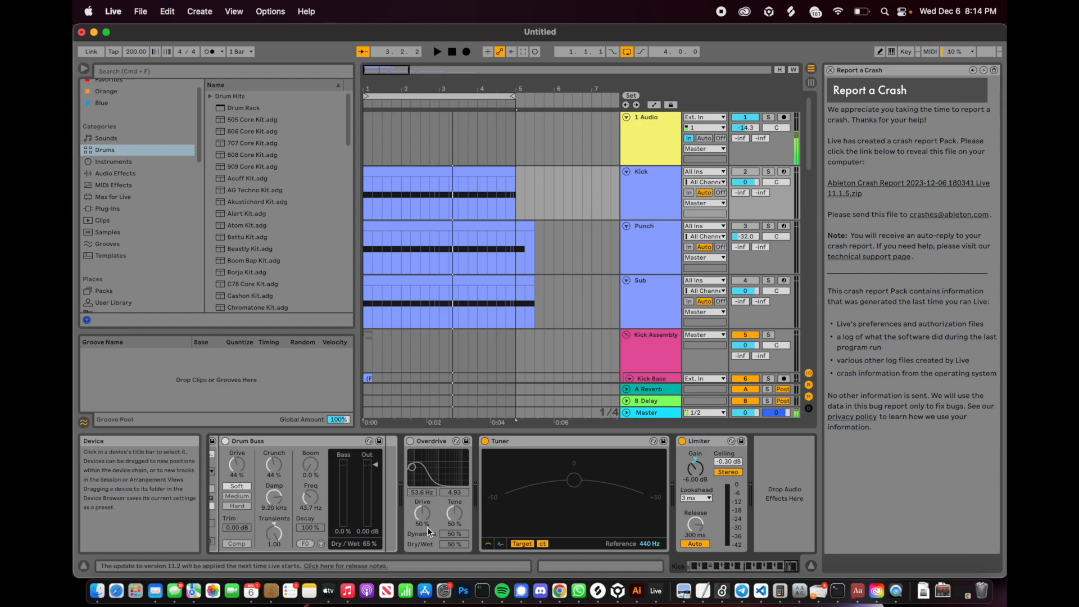
scroll(429, 531, left, 5)
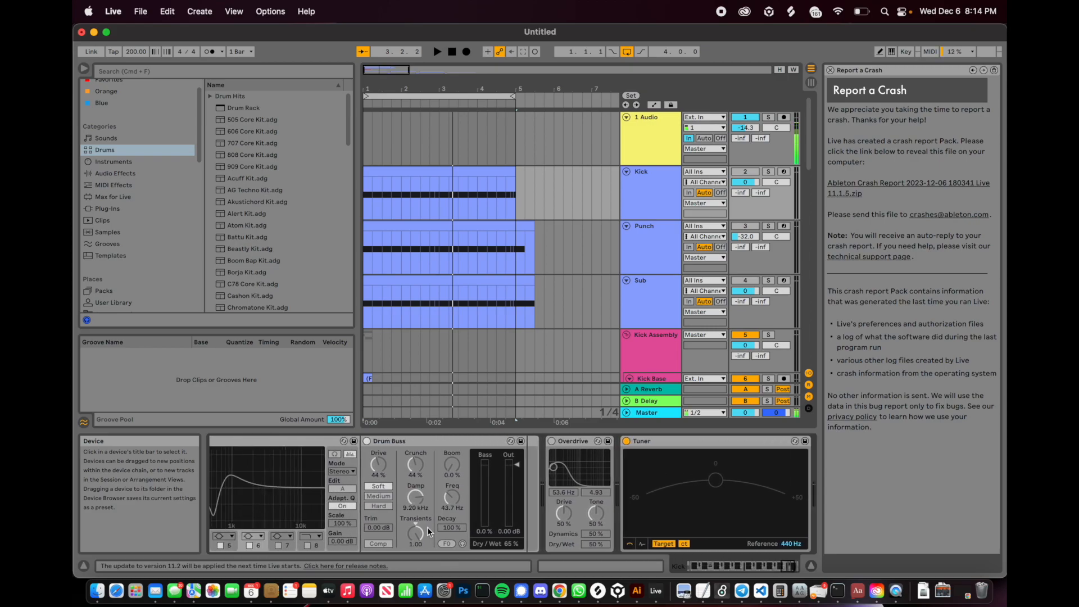
scroll(428, 532, left, 3)
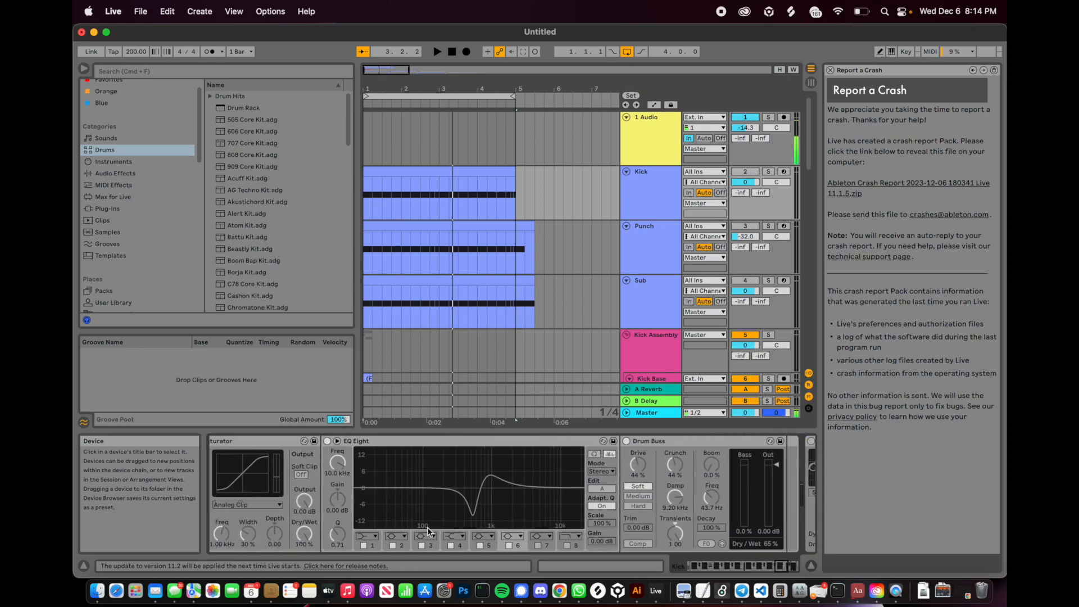
scroll(454, 527, right, 3)
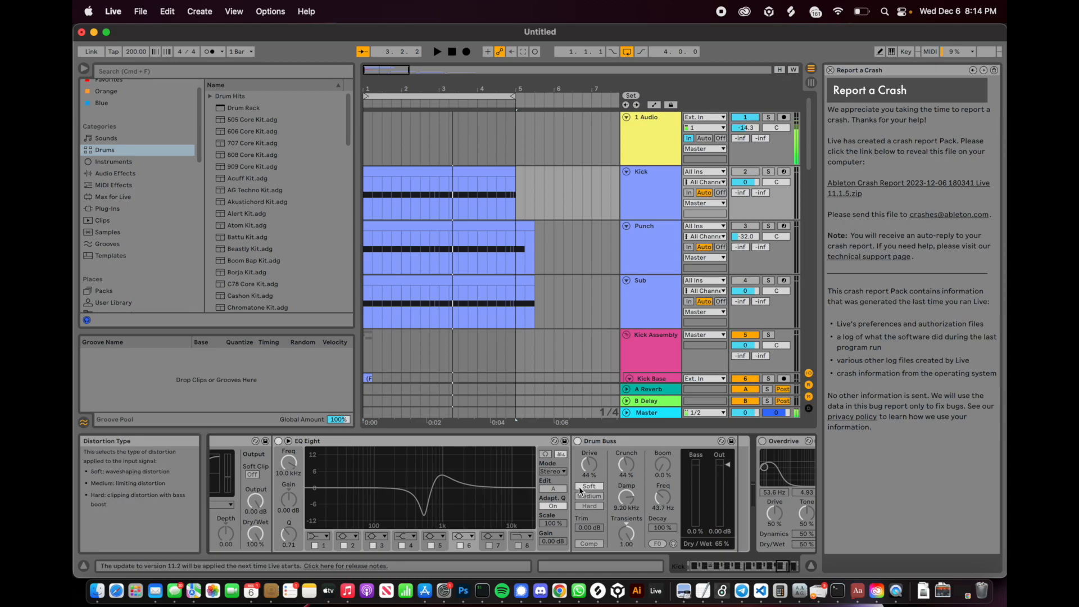
scroll(495, 482, right, 10)
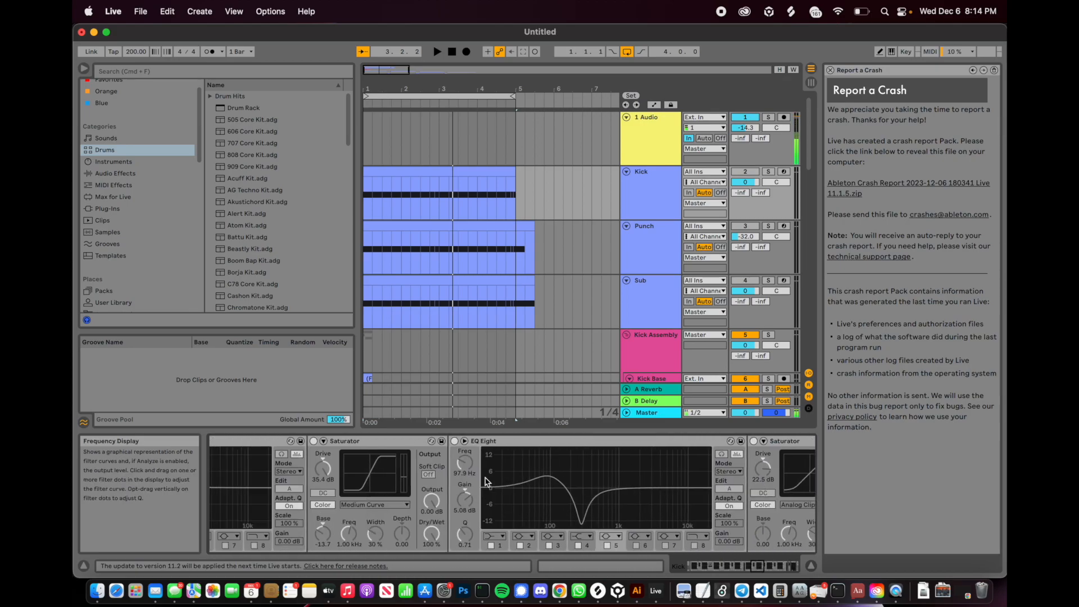
scroll(485, 477, left, 10)
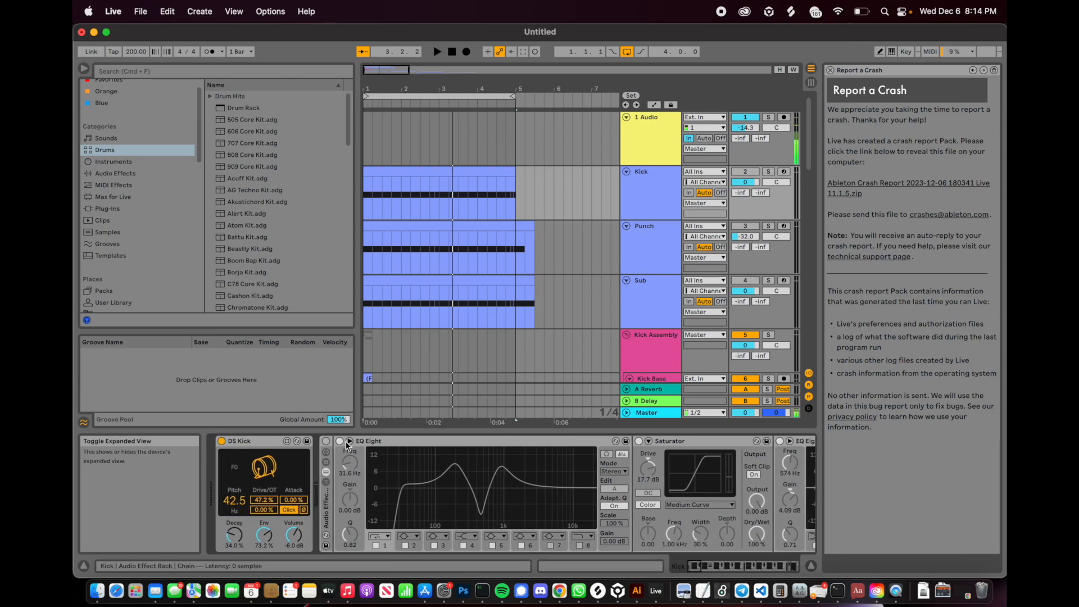
- Re-enable the Kick track's Audio Effect Rack and view the curve types available in its first Saturator
click(326, 441)
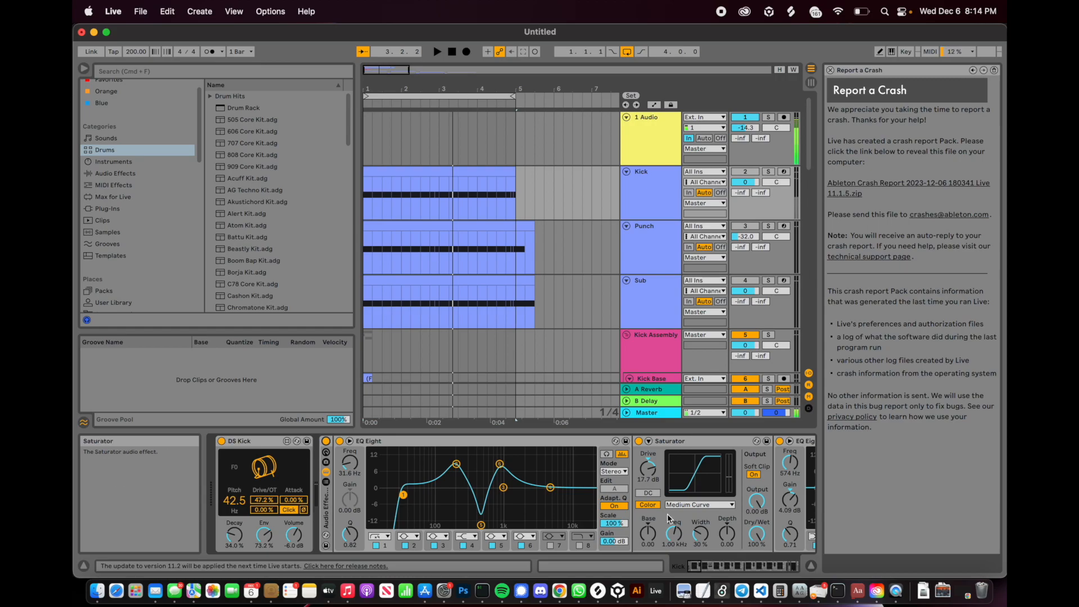
scroll(637, 512, right, 5)
scroll(622, 508, right, 2)
click(590, 504)
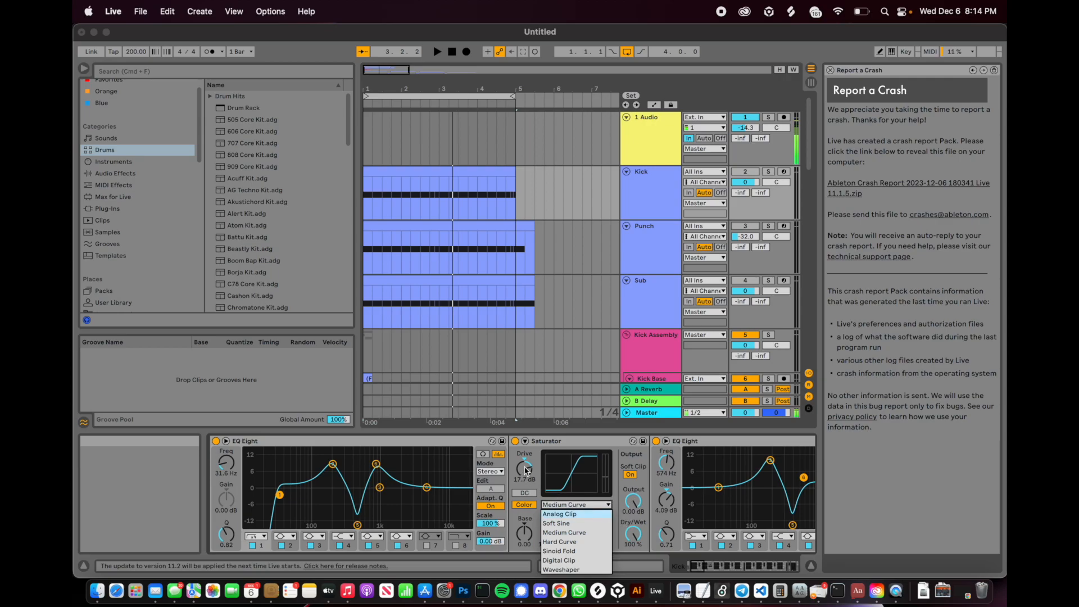
click(618, 457)
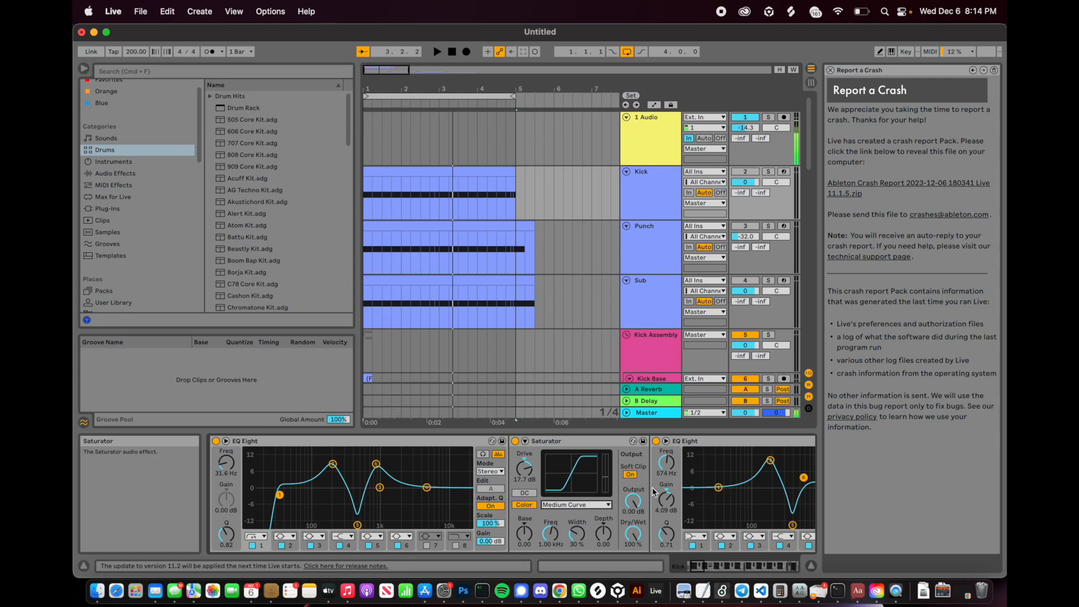
- Examine the Amp device's Heavy model and dial settings along with the EQ Eight curves before and after it
scroll(654, 491, right, 10)
scroll(654, 492, right, 5)
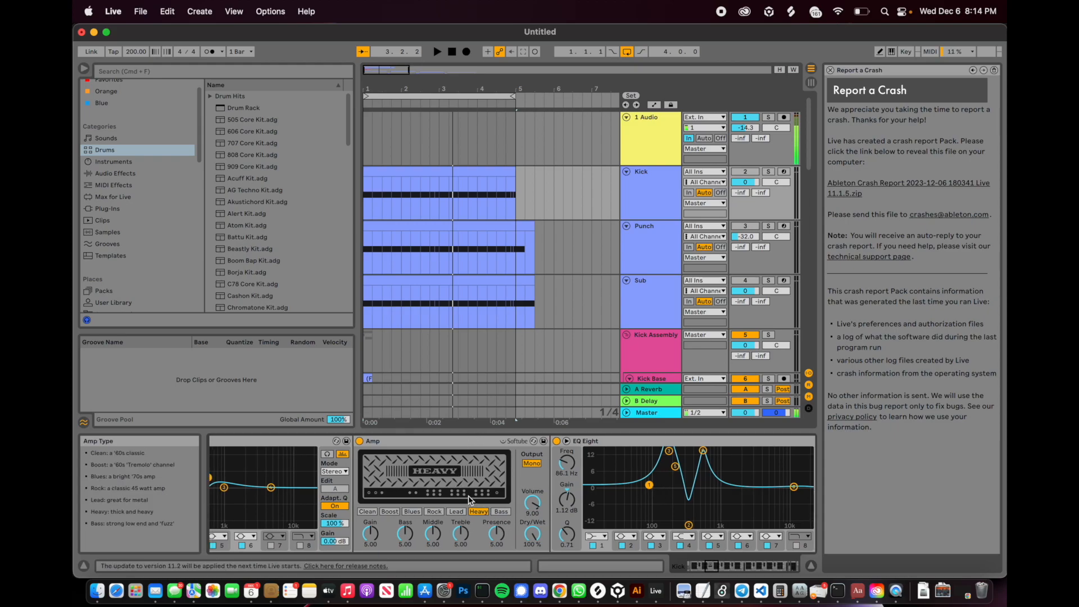
scroll(497, 520, right, 5)
scroll(412, 533, left, 4)
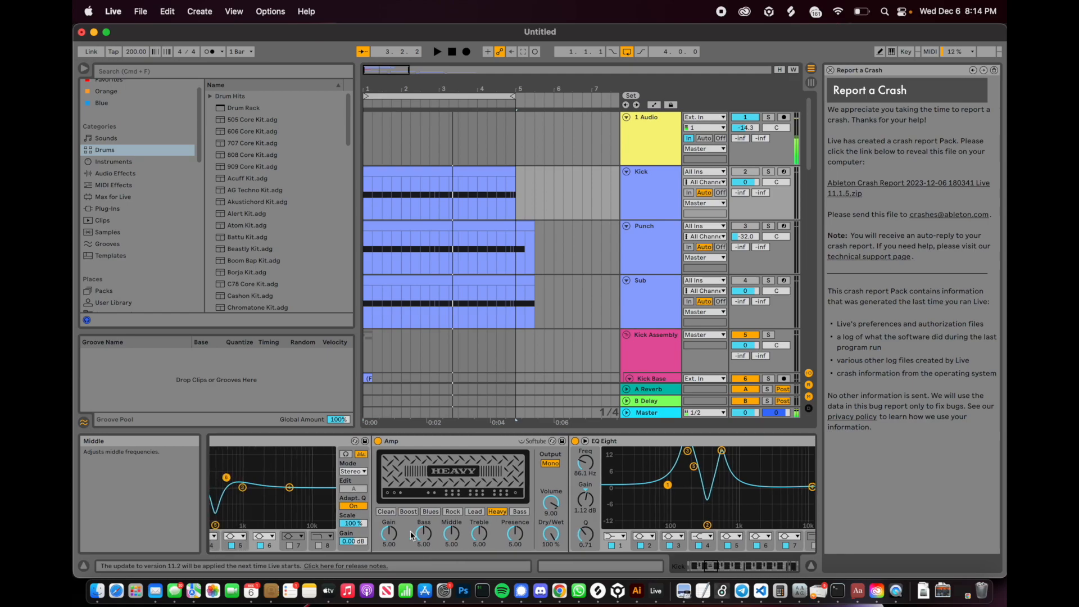
scroll(497, 530, right, 5)
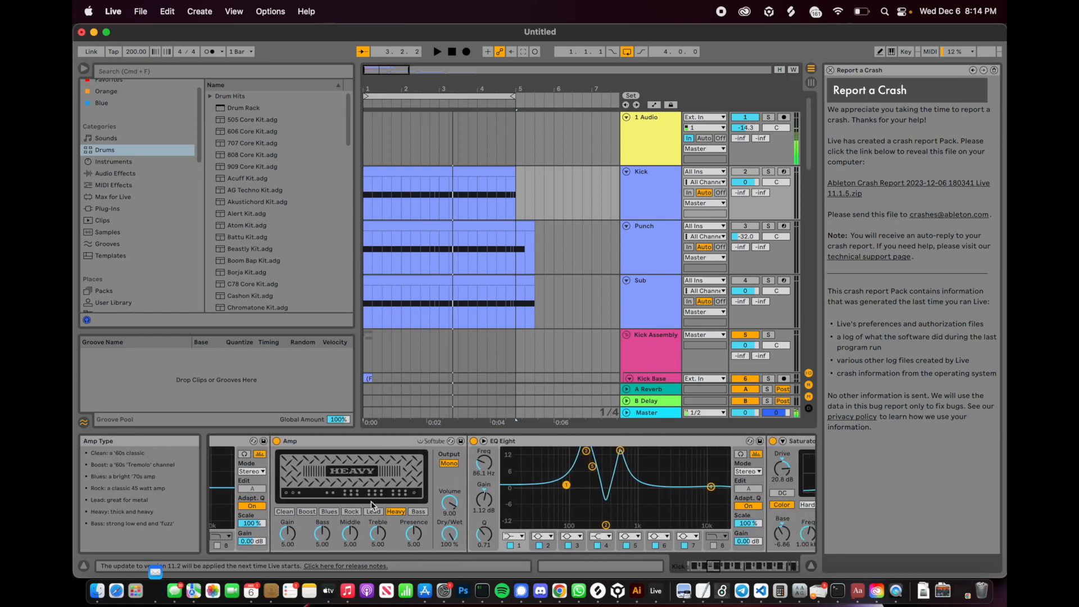
scroll(371, 504, left, 3)
scroll(371, 505, left, 1)
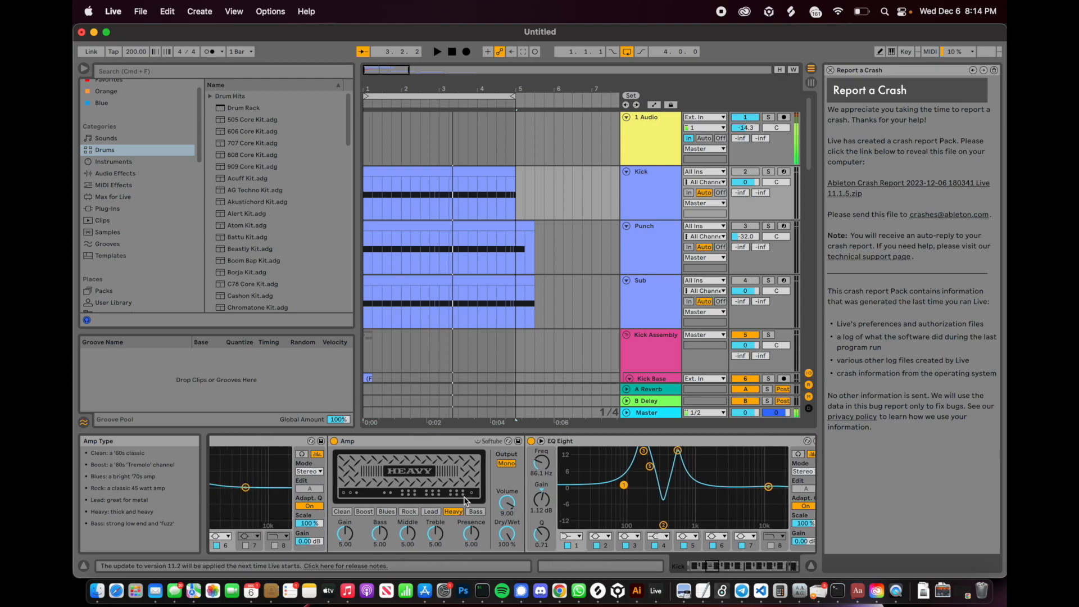
scroll(447, 473, left, 5)
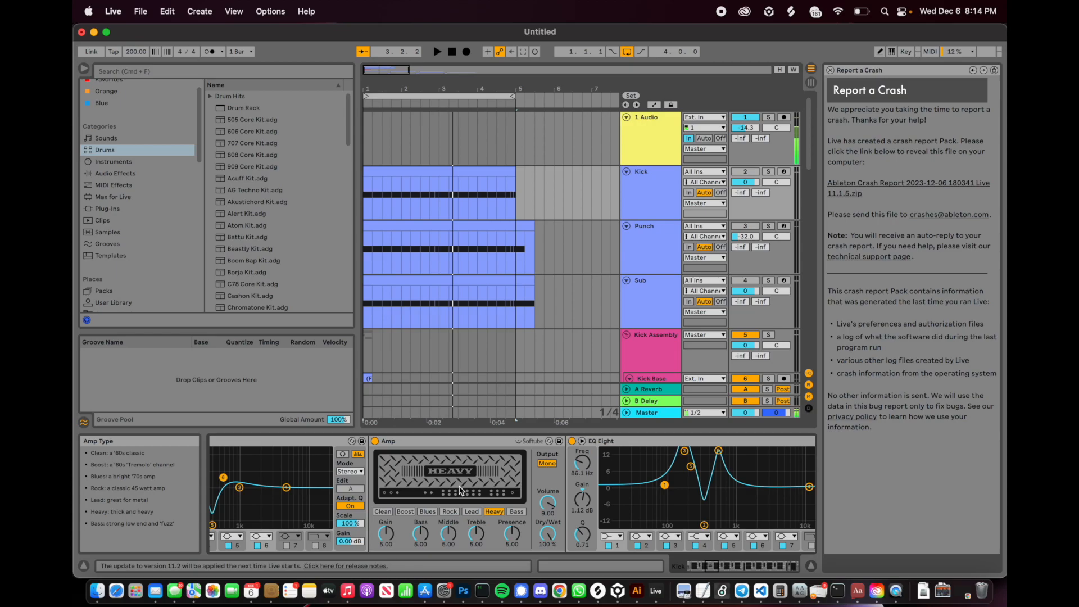
scroll(460, 490, left, 10)
scroll(460, 490, right, 15)
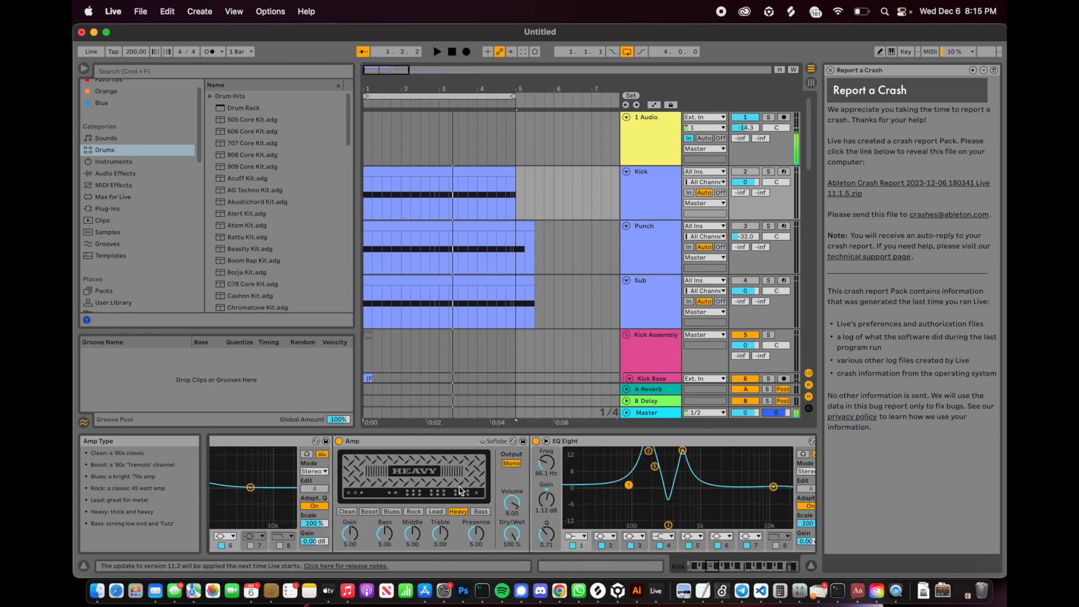
scroll(434, 475, left, 10)
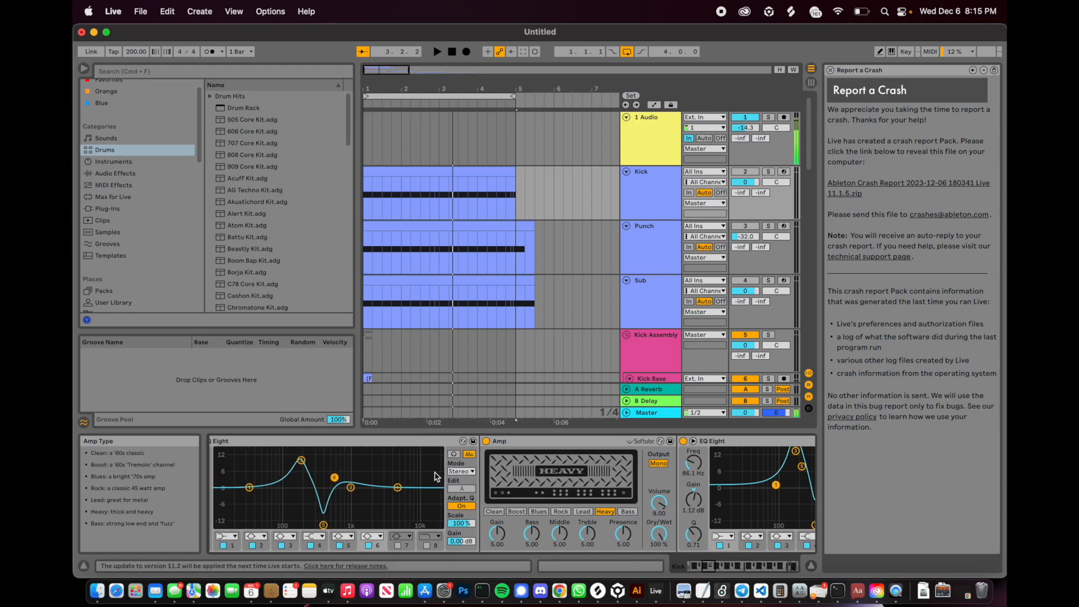
scroll(435, 475, right, 3)
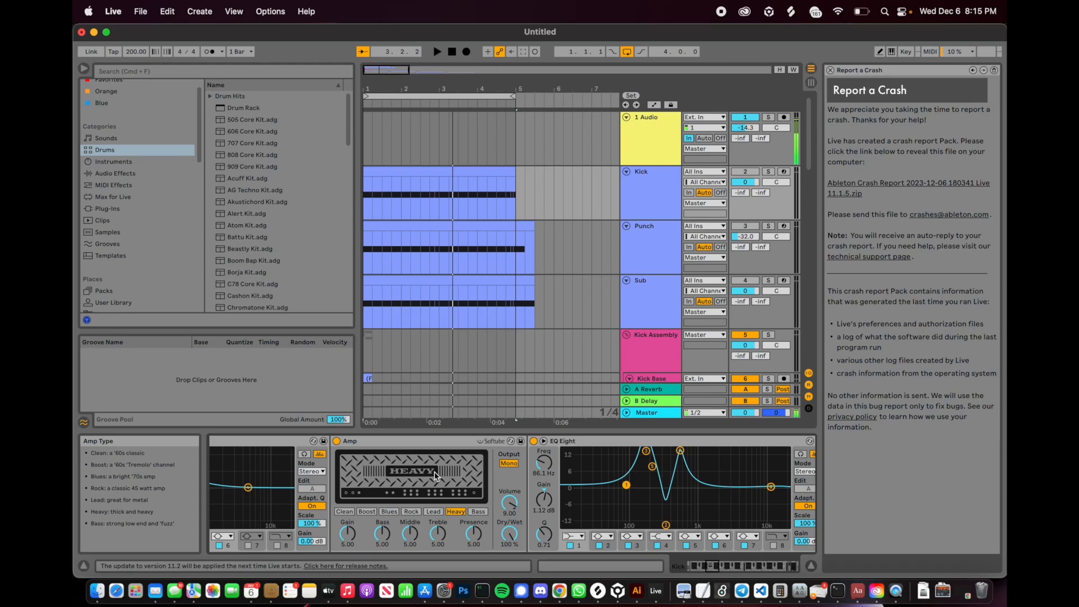
- Examine the EQ Eight and Saturator devices that follow the Amp in the Kick chain, up to the first Drum Buss
scroll(434, 475, right, 3)
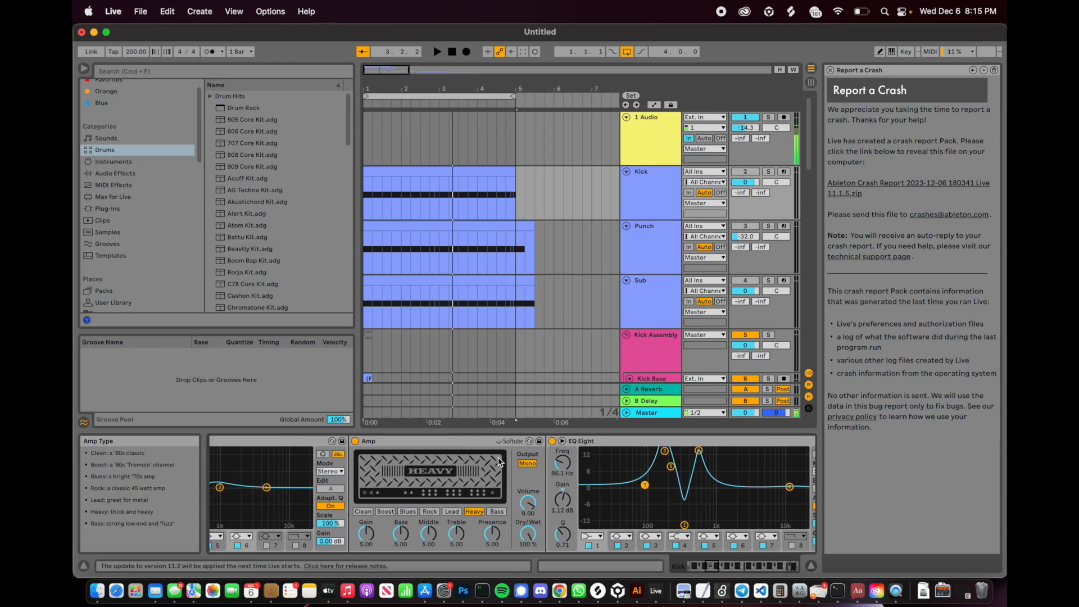
scroll(439, 480, right, 10)
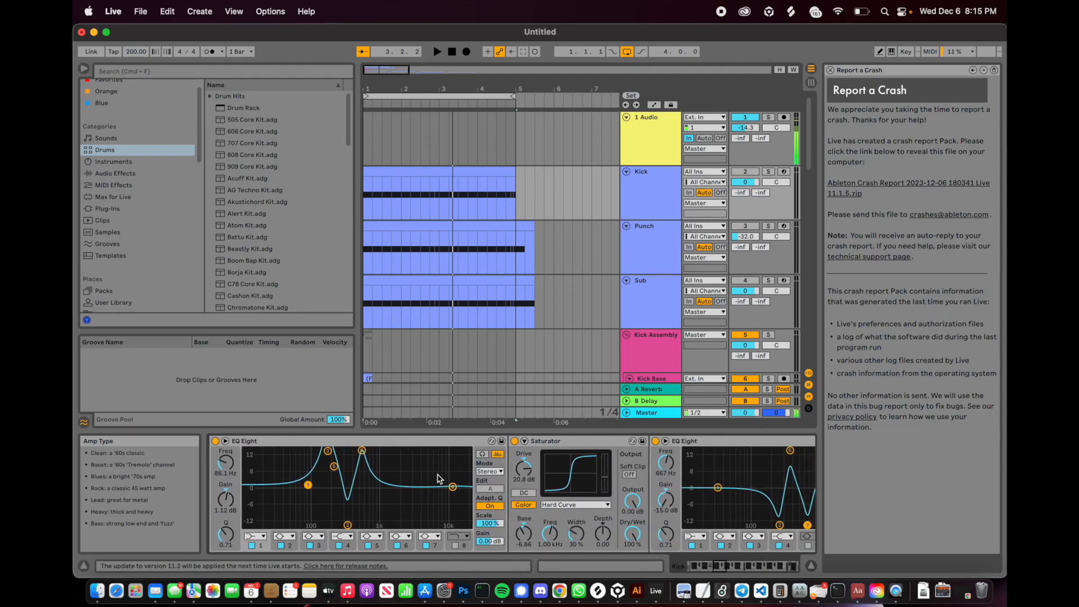
scroll(599, 495, right, 8)
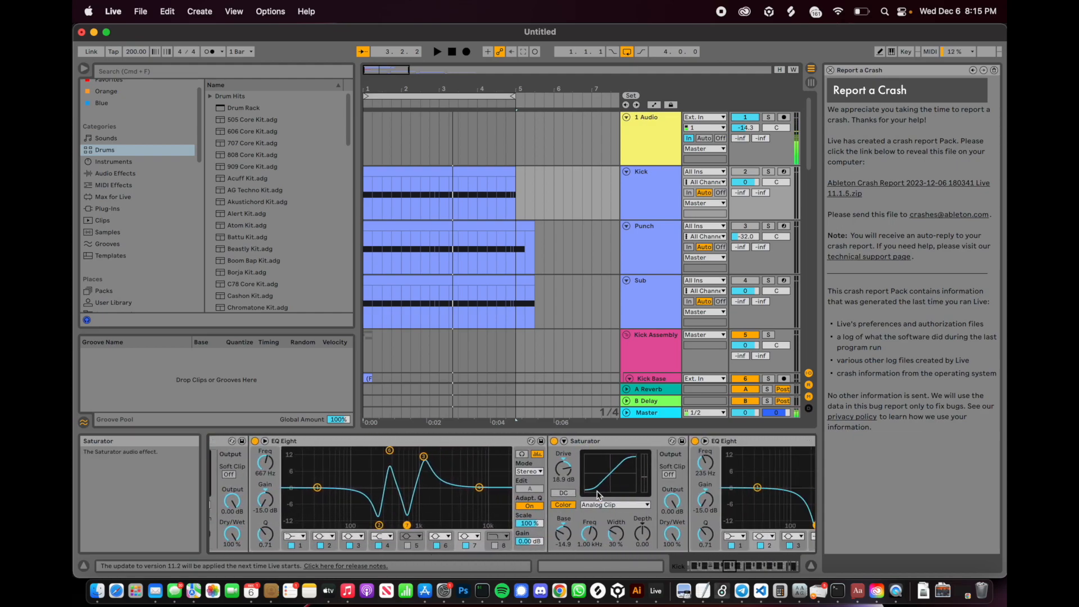
scroll(597, 490, right, 6)
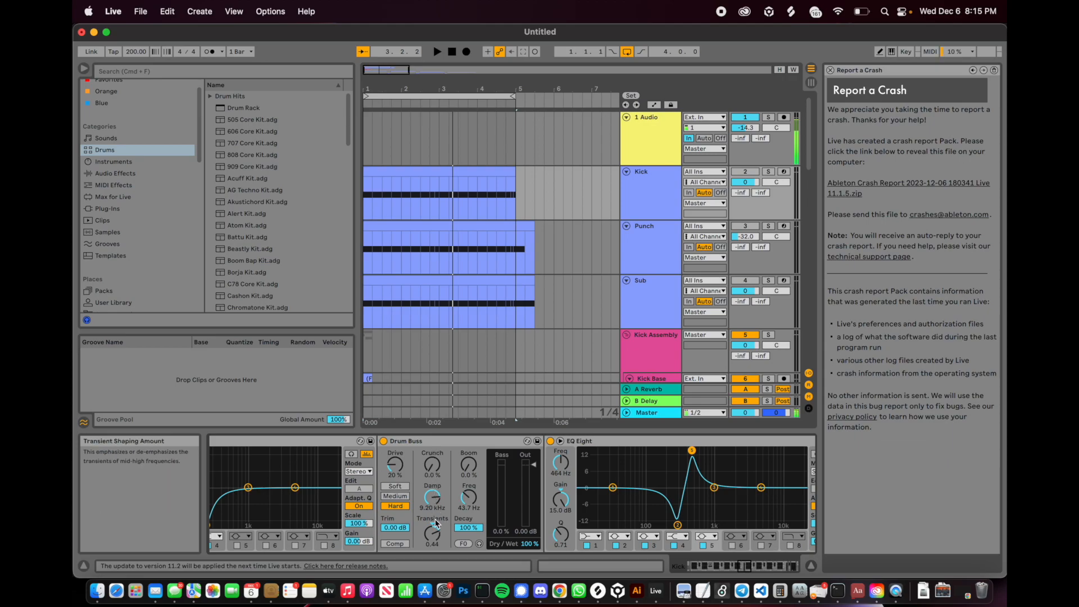
- Examine the first Drum Buss's drive, transients, boom frequency and Force To Note controls, along with the EQ Eight after it
scroll(436, 523, right, 3)
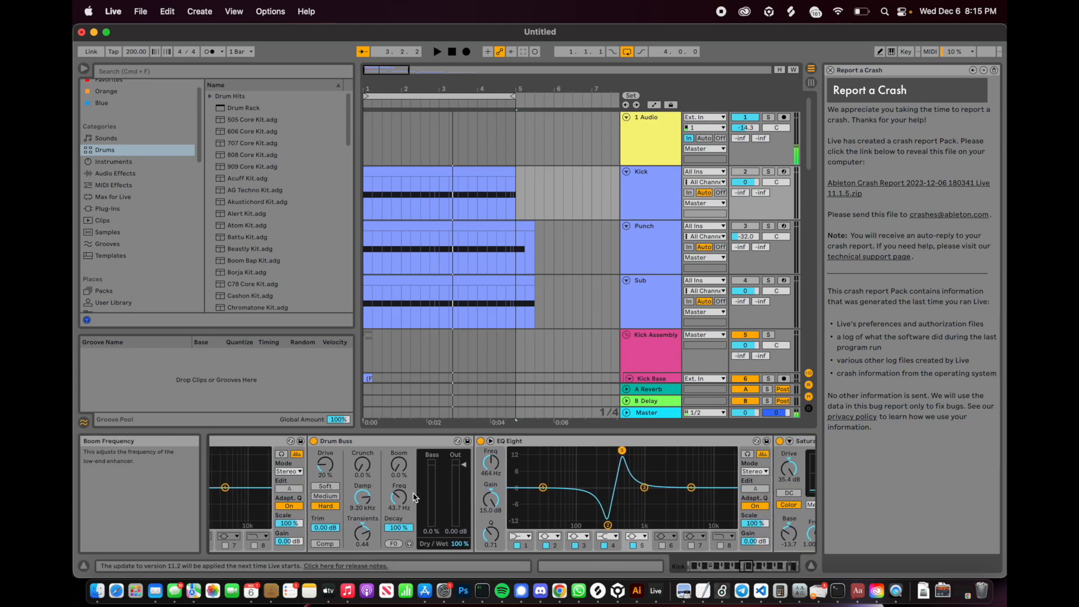
scroll(438, 504, left, 2)
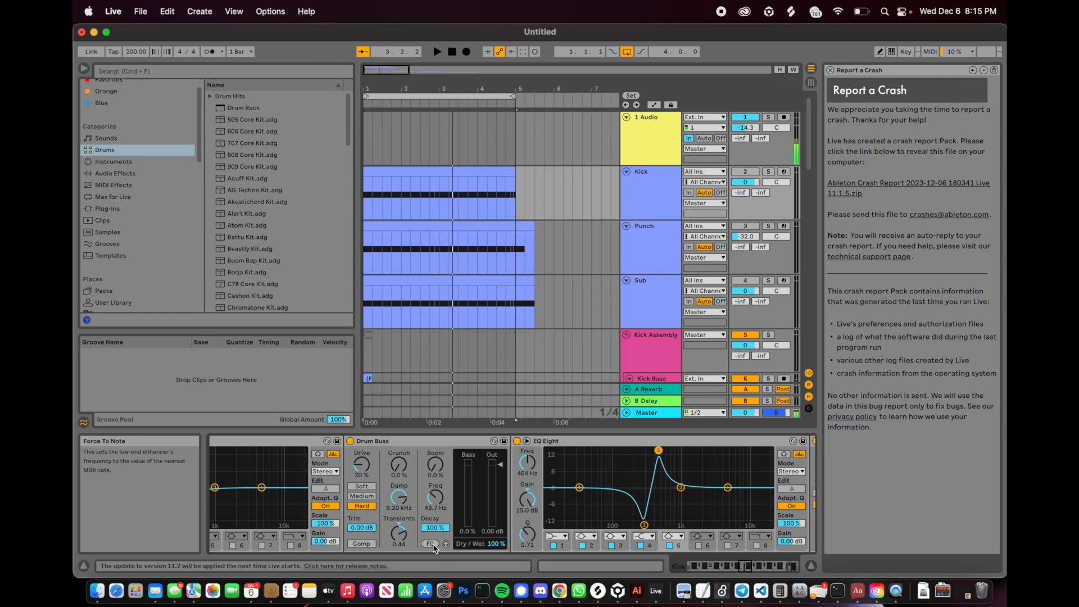
scroll(507, 502, right, 2)
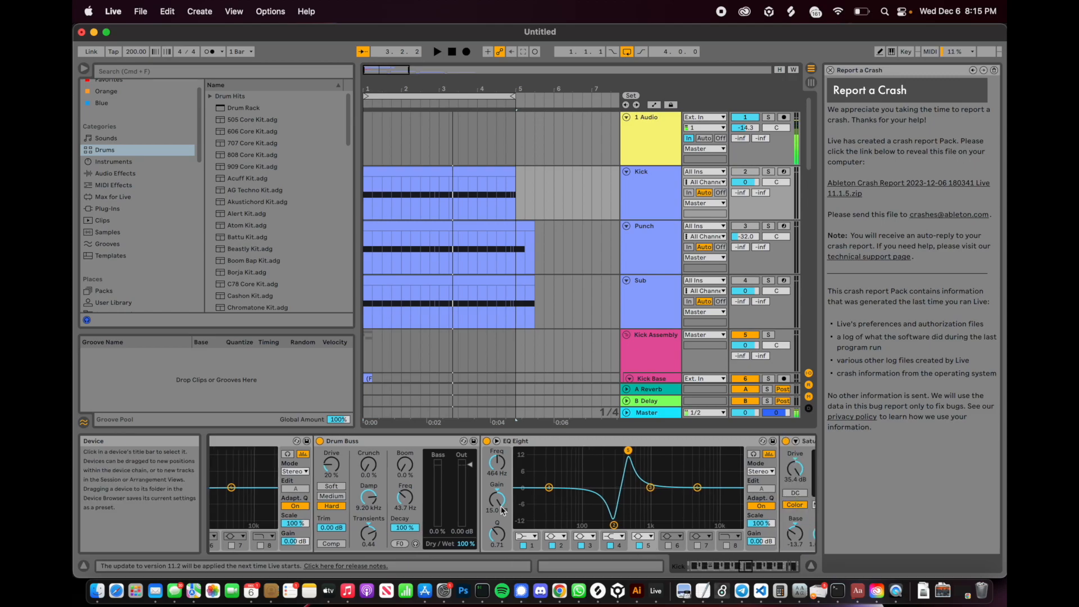
scroll(466, 509, right, 5)
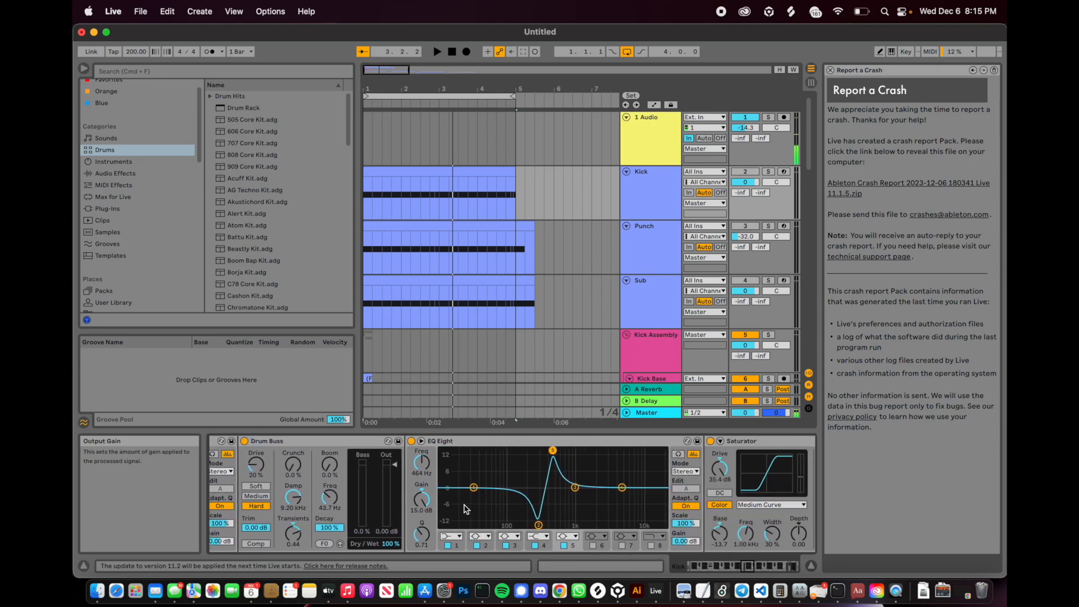
- Examine the Kick chain's remaining EQ Eight and Saturator stages and the second Drum Buss, through to the final Limiter
scroll(465, 509, right, 10)
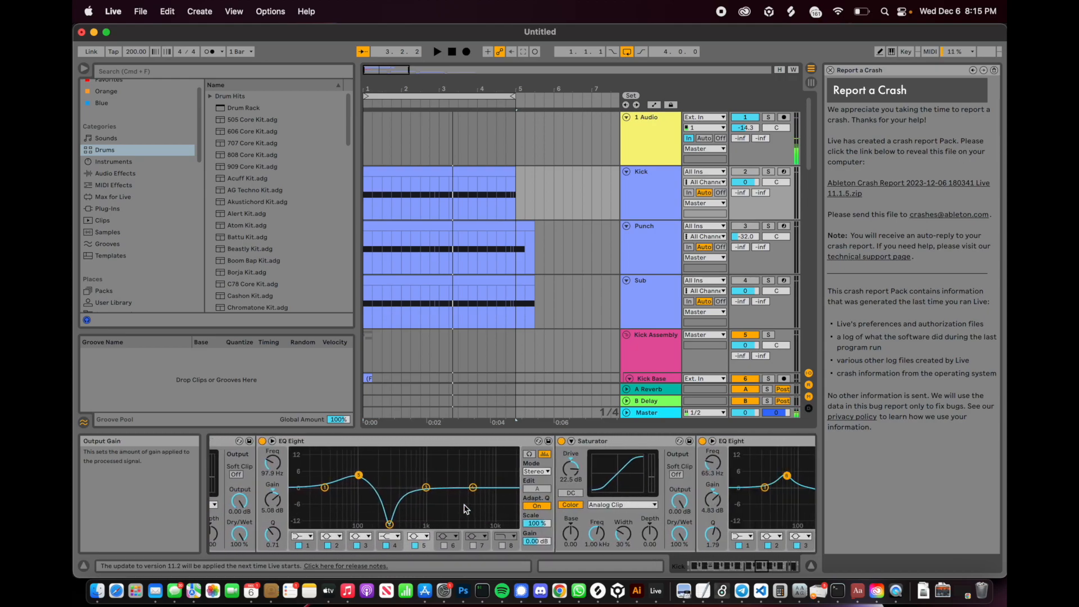
scroll(466, 509, right, 20)
scroll(464, 506, right, 12)
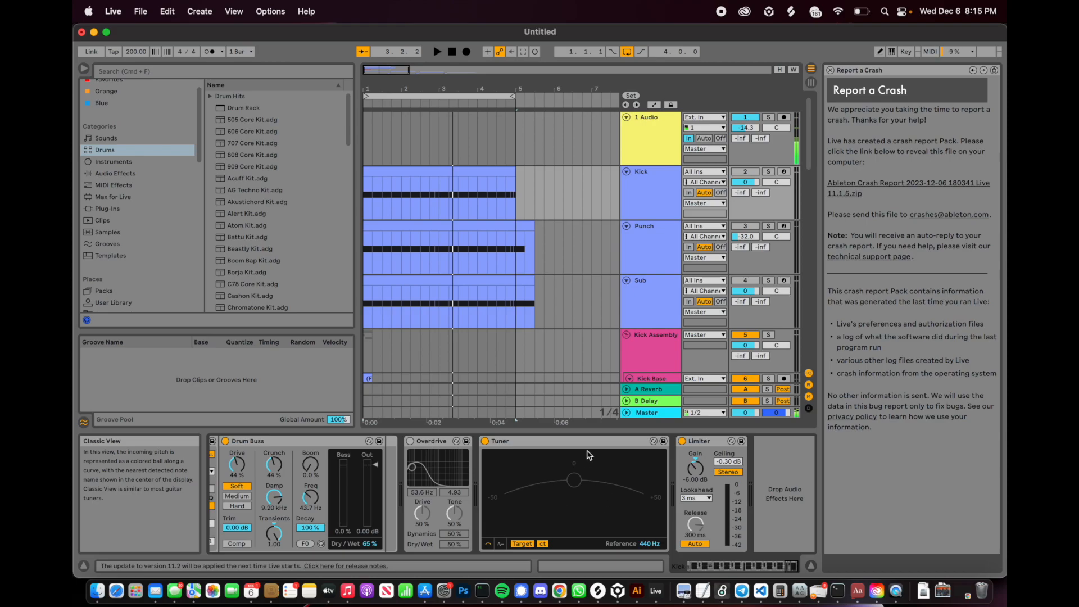
scroll(498, 503, left, 15)
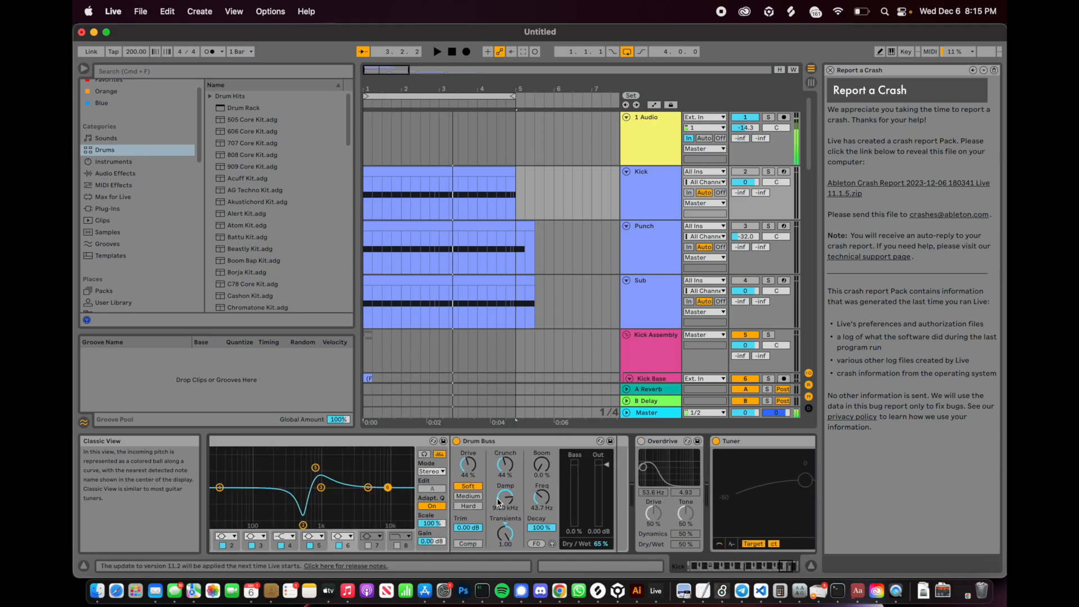
scroll(498, 503, right, 15)
scroll(498, 502, right, 3)
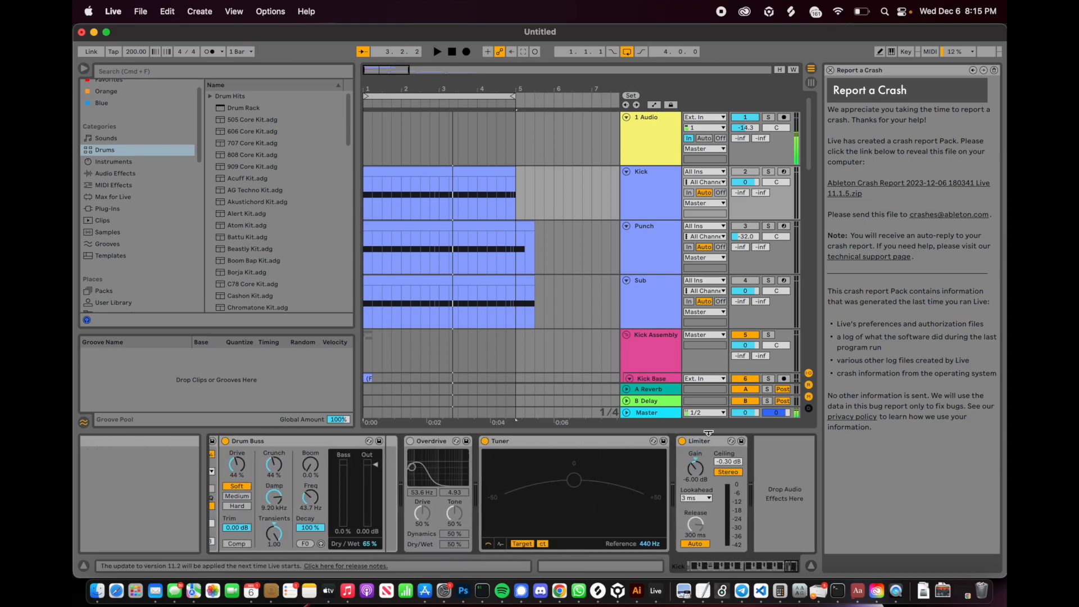
- Examine the last Saturator and EQ Eight before the second Drum Buss, along with the Tuner at the chain's end
scroll(471, 472, left, 15)
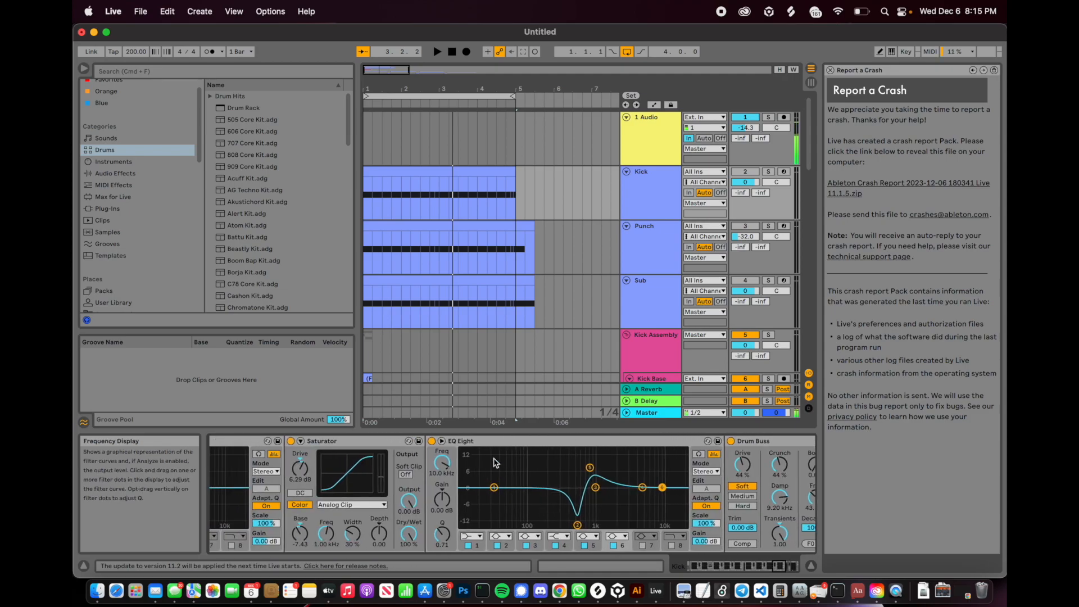
scroll(477, 461, right, 15)
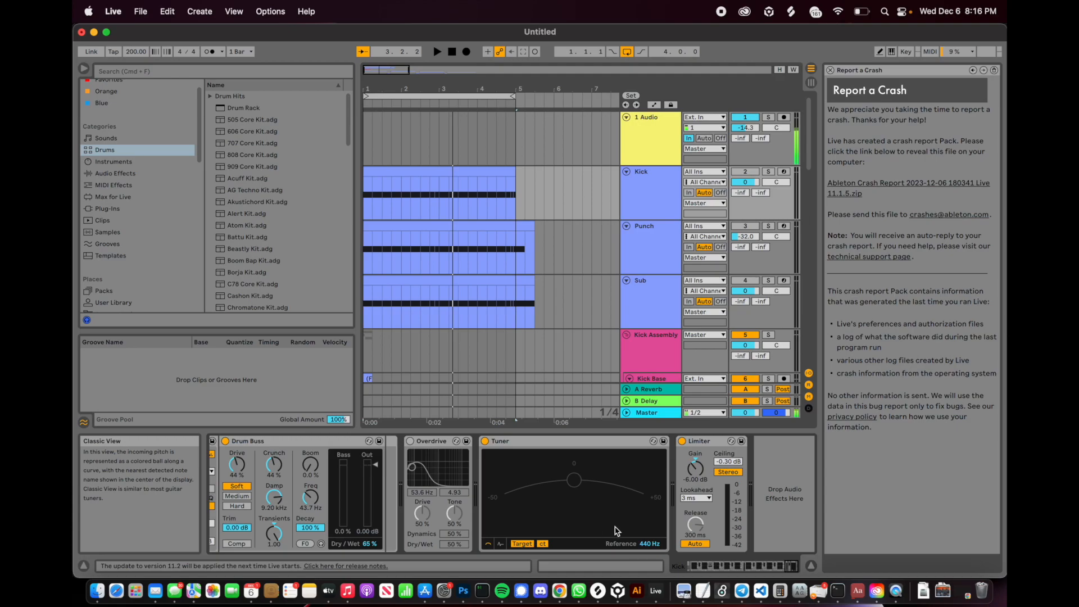
scroll(584, 539, left, 10)
scroll(579, 544, right, 8)
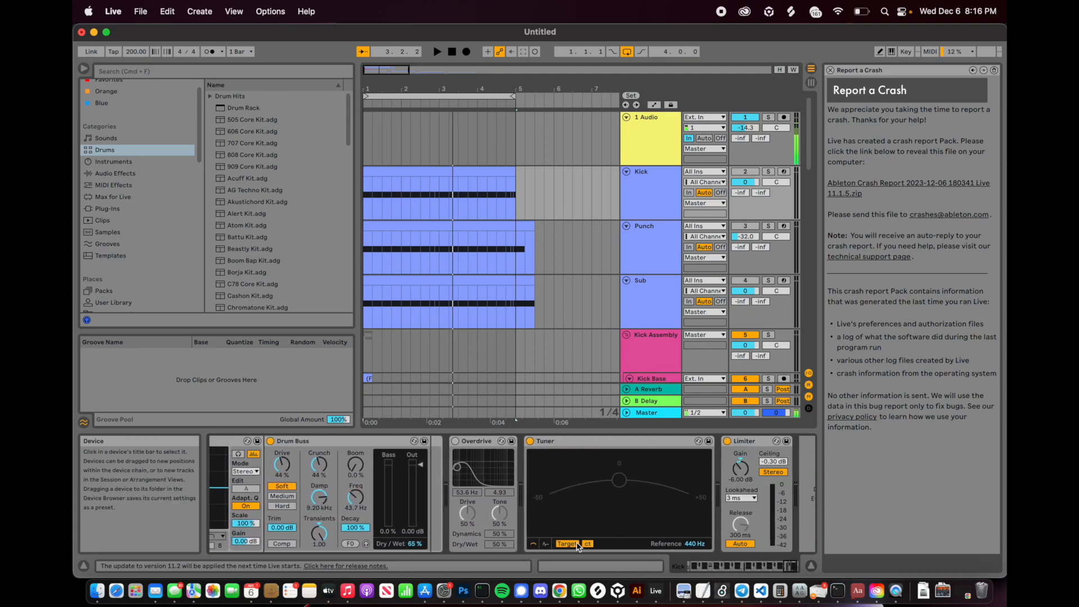
scroll(579, 544, left, 10)
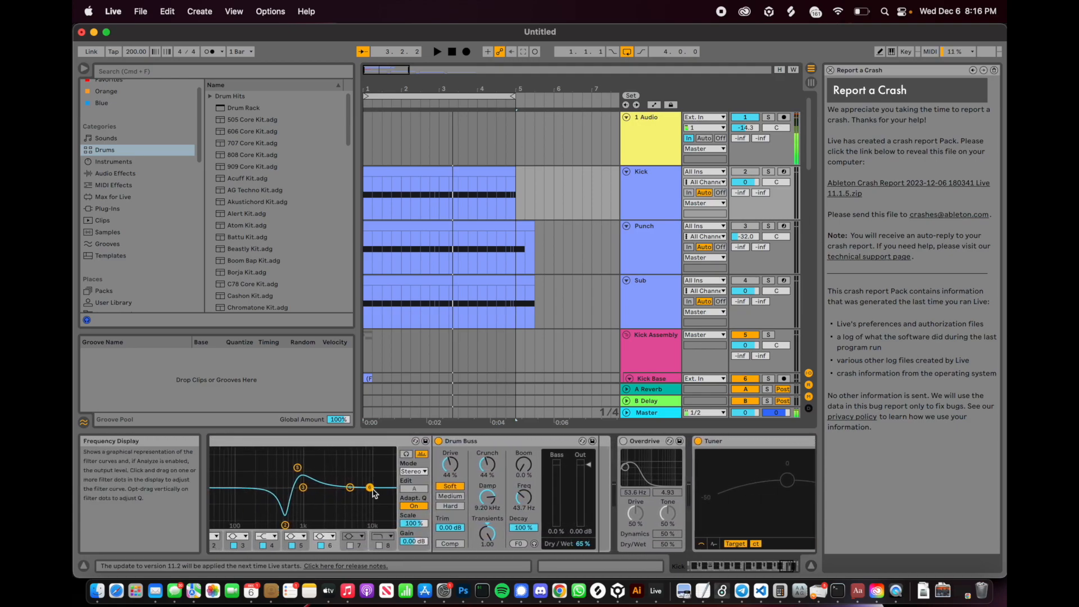
- Review the whole Kick chain once more, from DS Kick to the Overdrive, Tuner and Limiter, and return to its start
scroll(499, 467, left, 10)
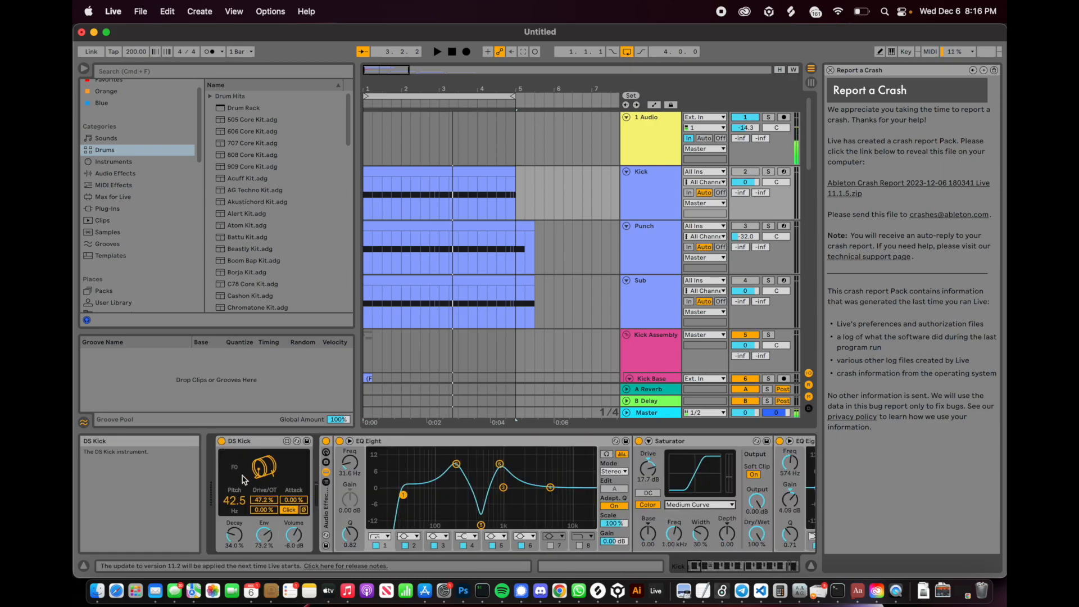
scroll(450, 489, right, 10)
scroll(586, 488, right, 8)
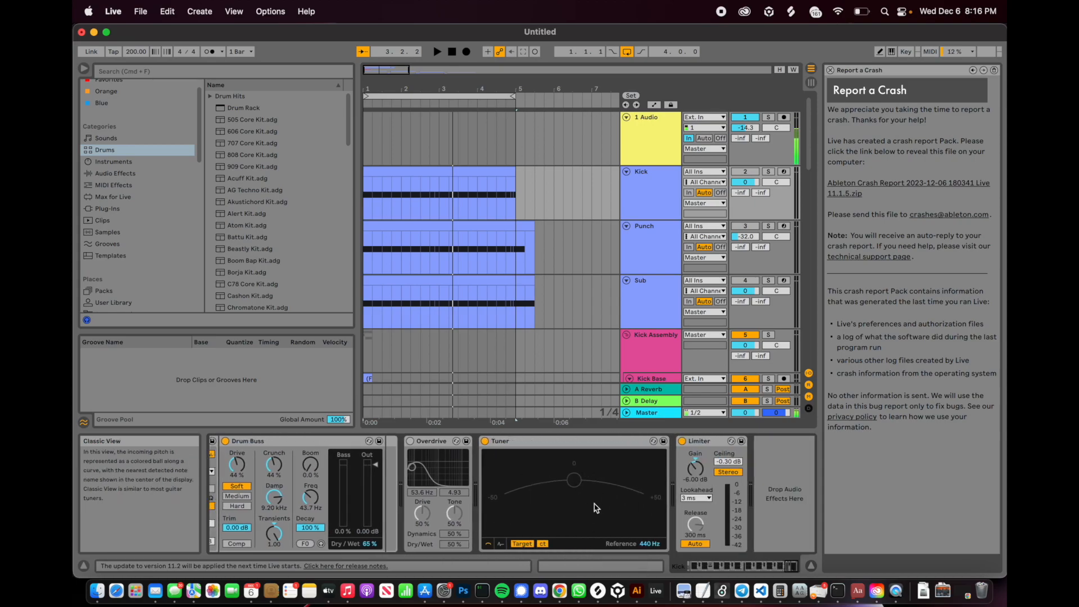
scroll(513, 534, left, 3)
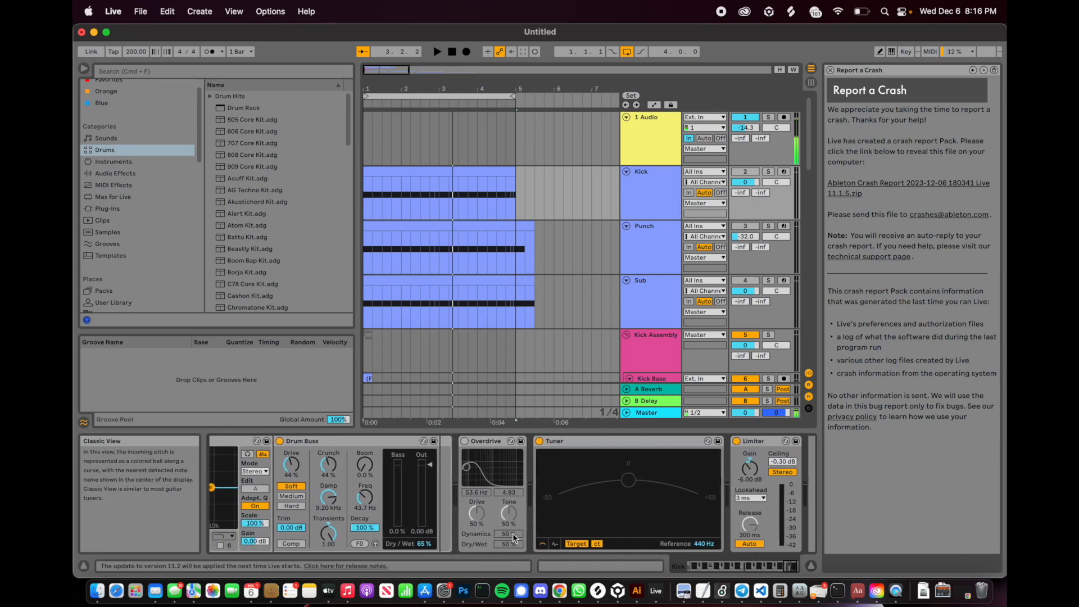
scroll(512, 539, left, 6)
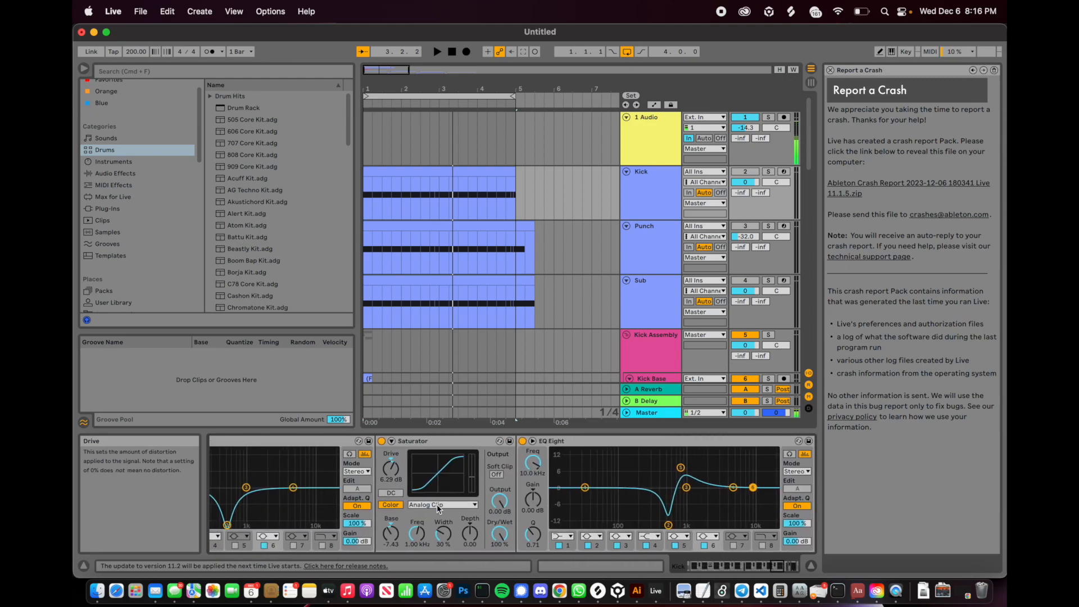
scroll(470, 513, left, 5)
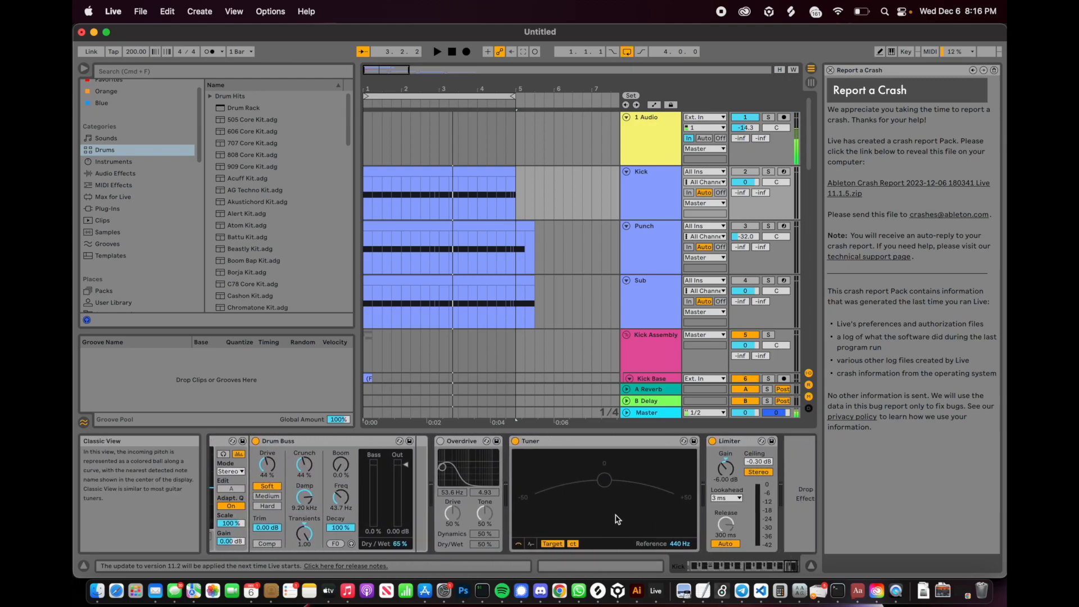
scroll(616, 519, right, 8)
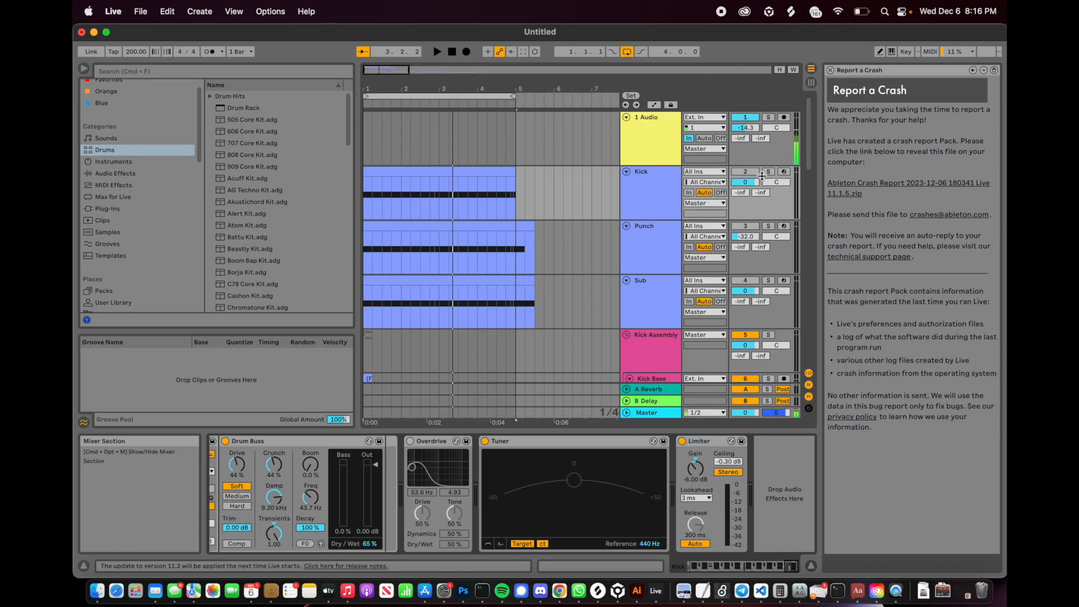
scroll(450, 522, left, 10)
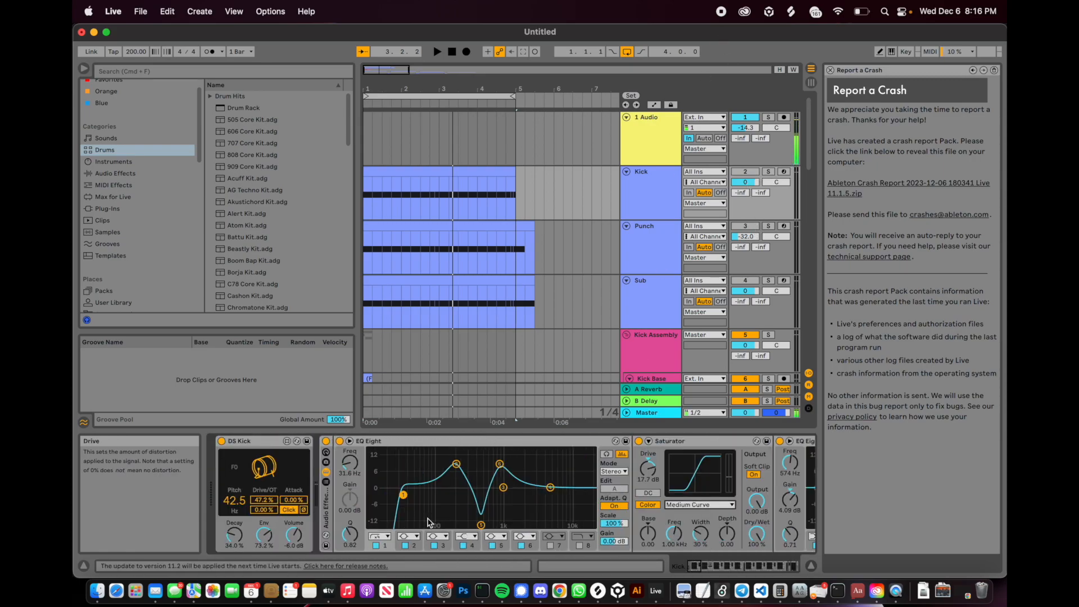
- Solo the Kick track and play it from 1.1.1 to hear the processed kick, then stop playback
click(372, 196)
click(363, 204)
scroll(762, 477, right, 5)
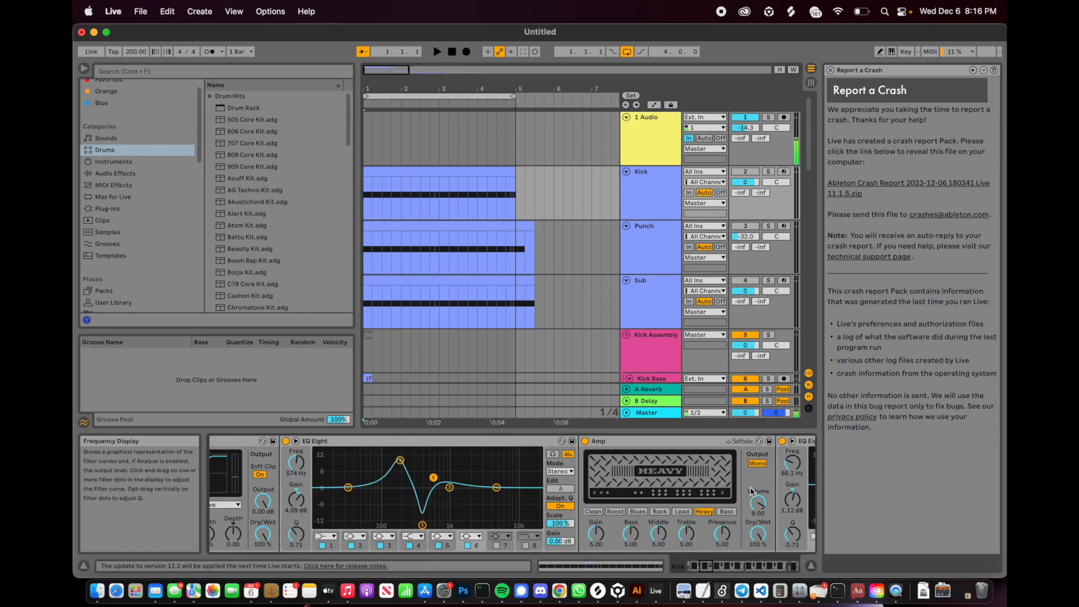
click(769, 172)
key(space)
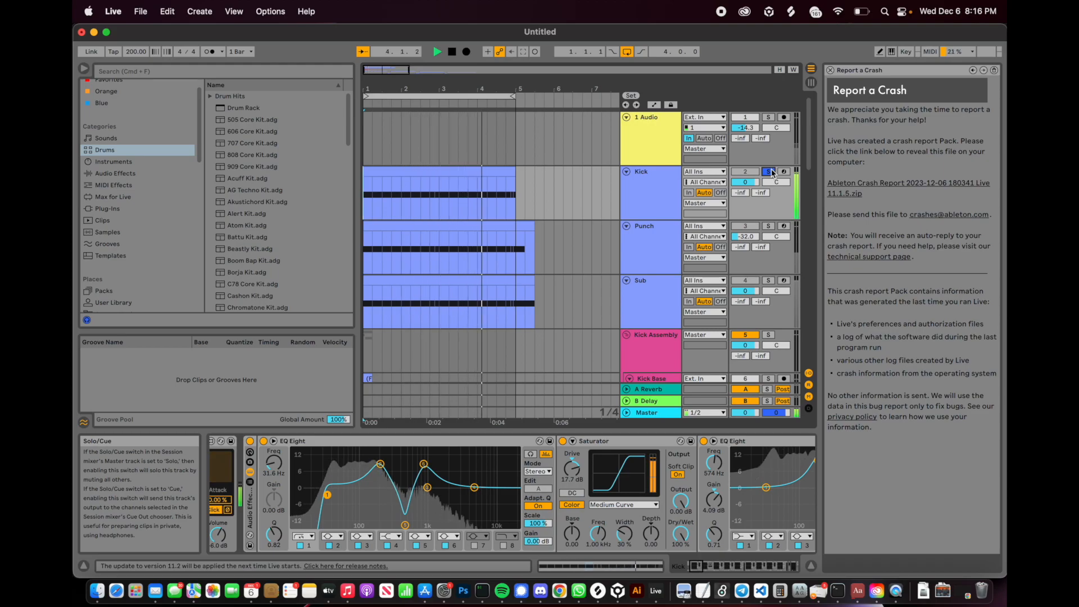
key(space)
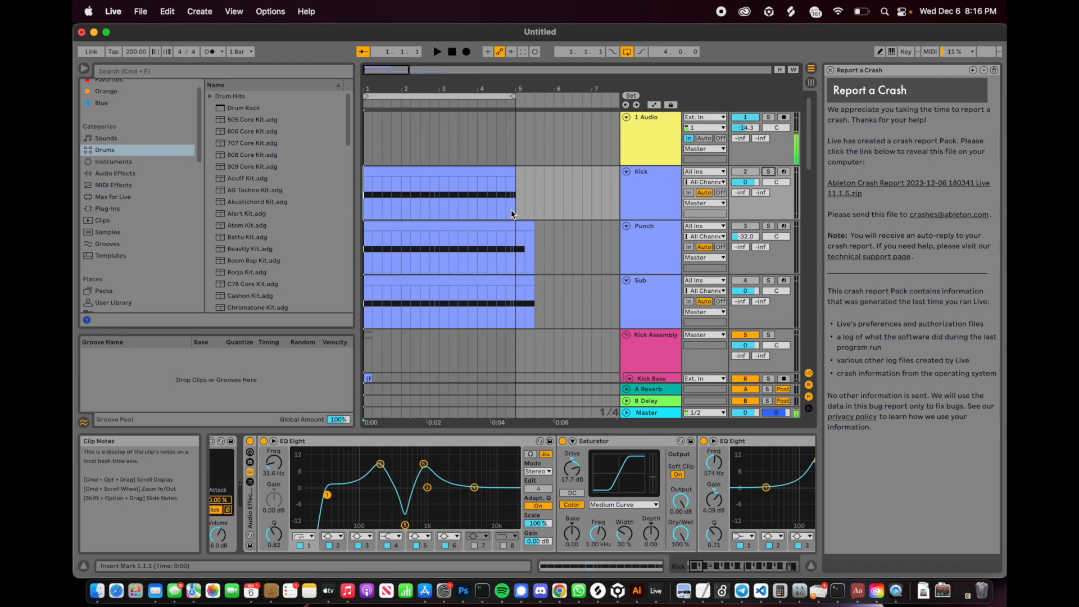
- Place the insert marker at 5.1.1, where the Kick clip ends, and freeze the Kick track
click(572, 461)
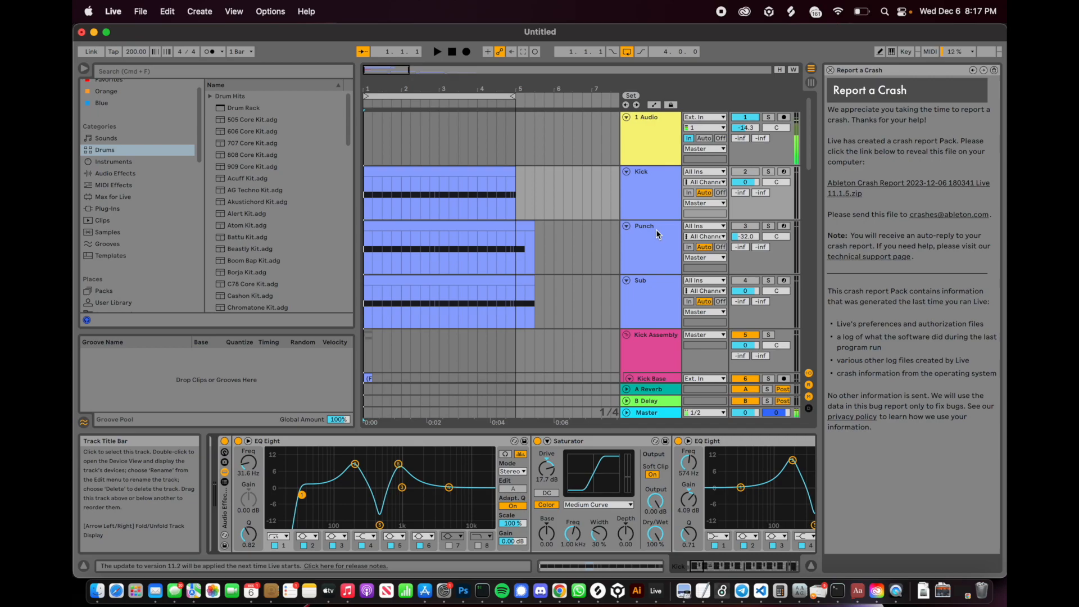
click(520, 179)
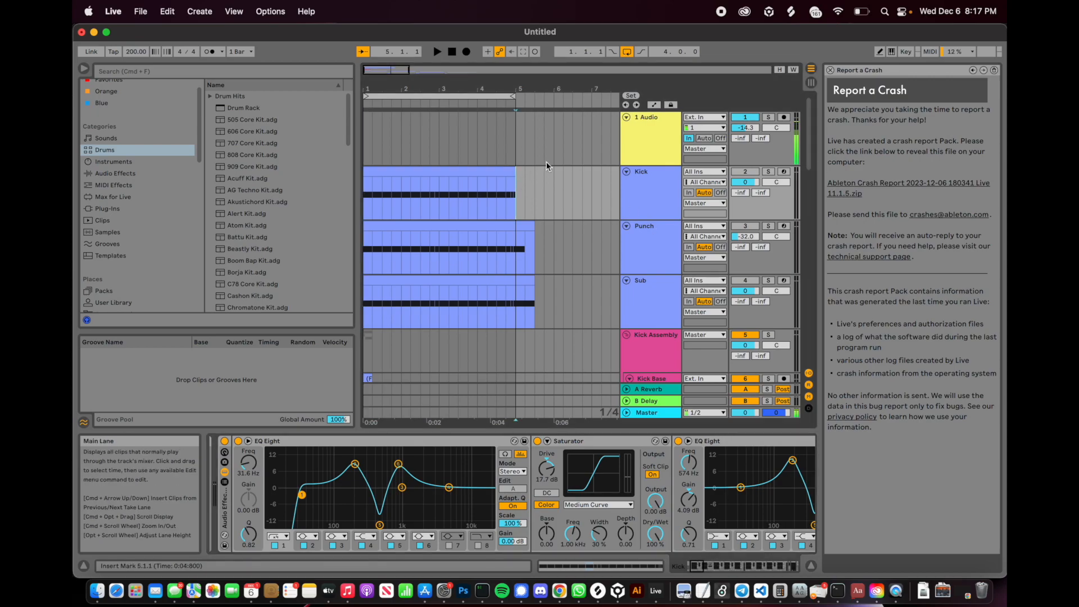
click(527, 230)
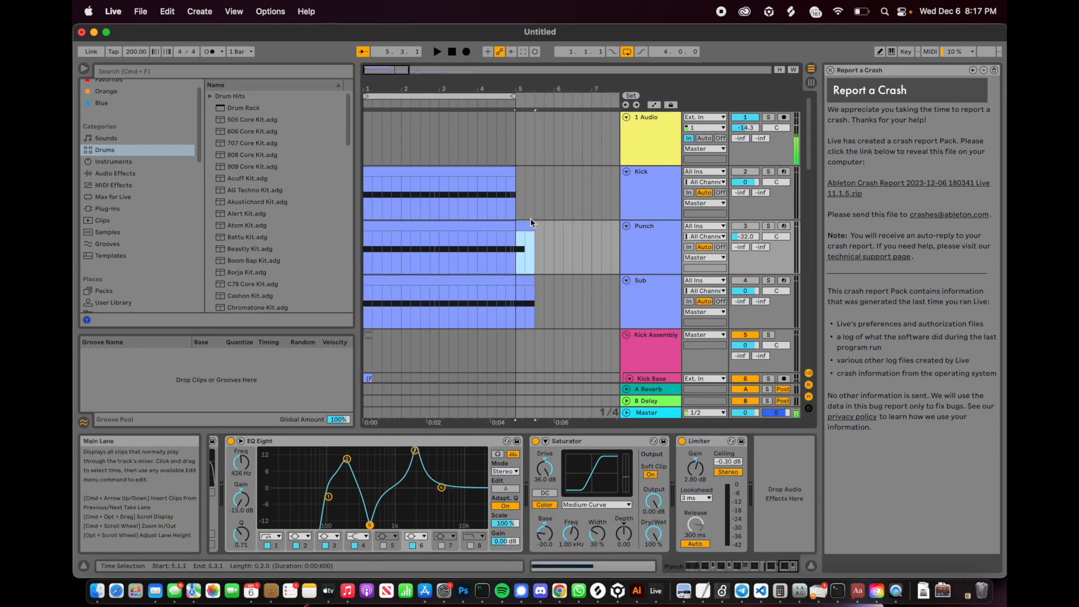
click(519, 190)
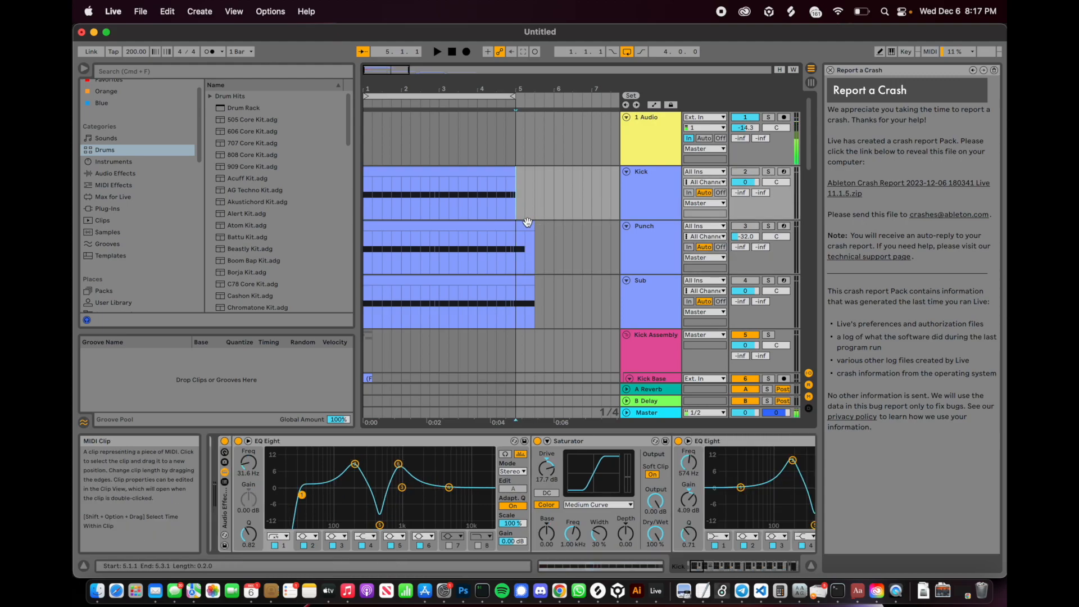
scroll(539, 191, right, 2)
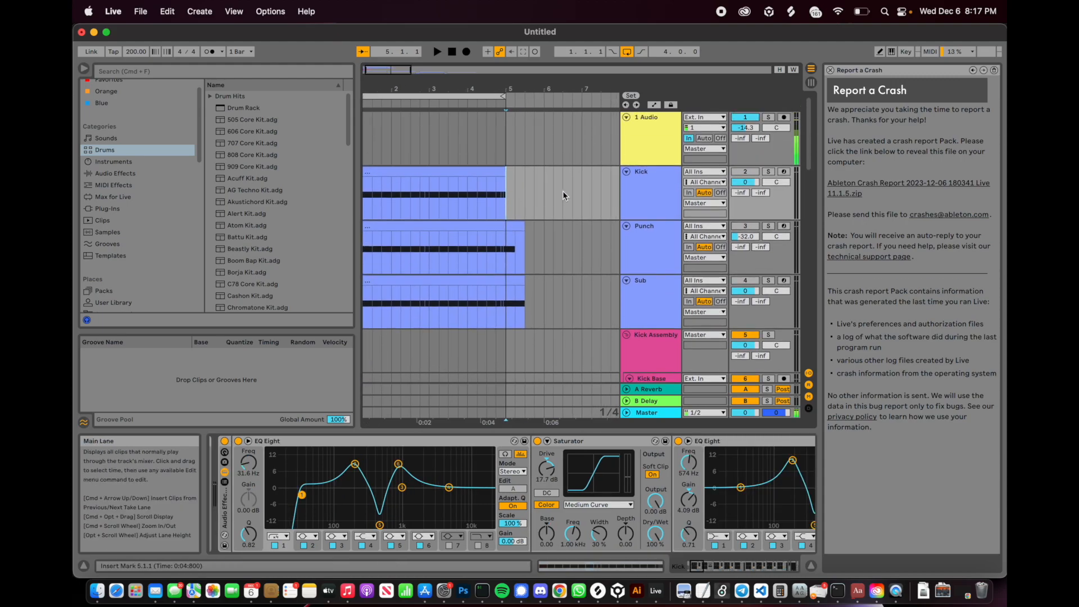
right_click(653, 202)
click(689, 279)
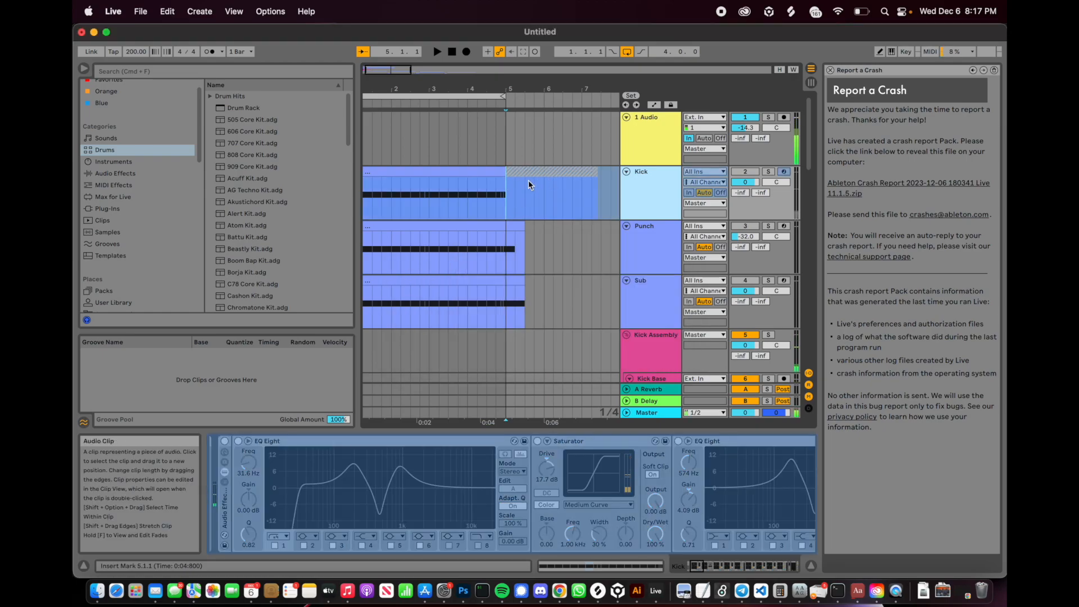
- Examine the frozen Kick Base, Punch and Sub audio clips at the start of the Kick Assembly group
scroll(528, 178, down, 10)
scroll(528, 178, left, 2)
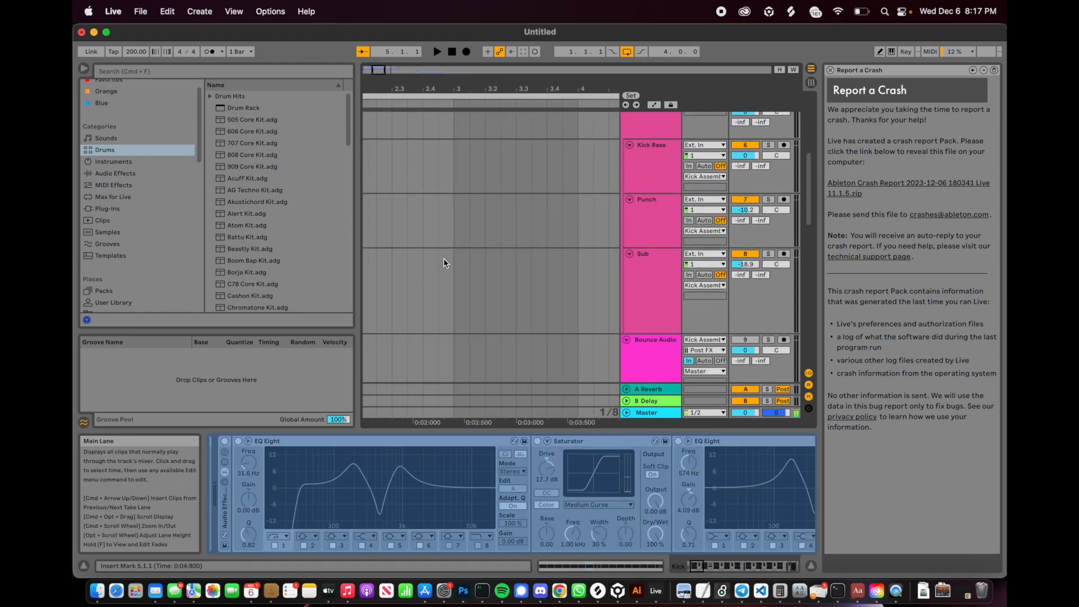
scroll(366, 332, up, 10)
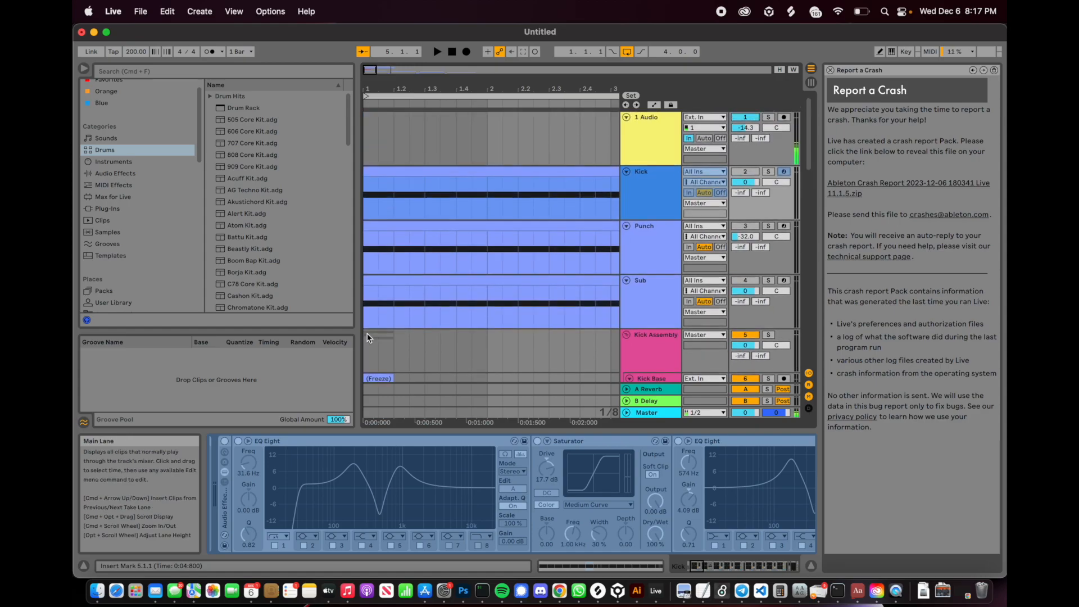
scroll(367, 336, down, 3)
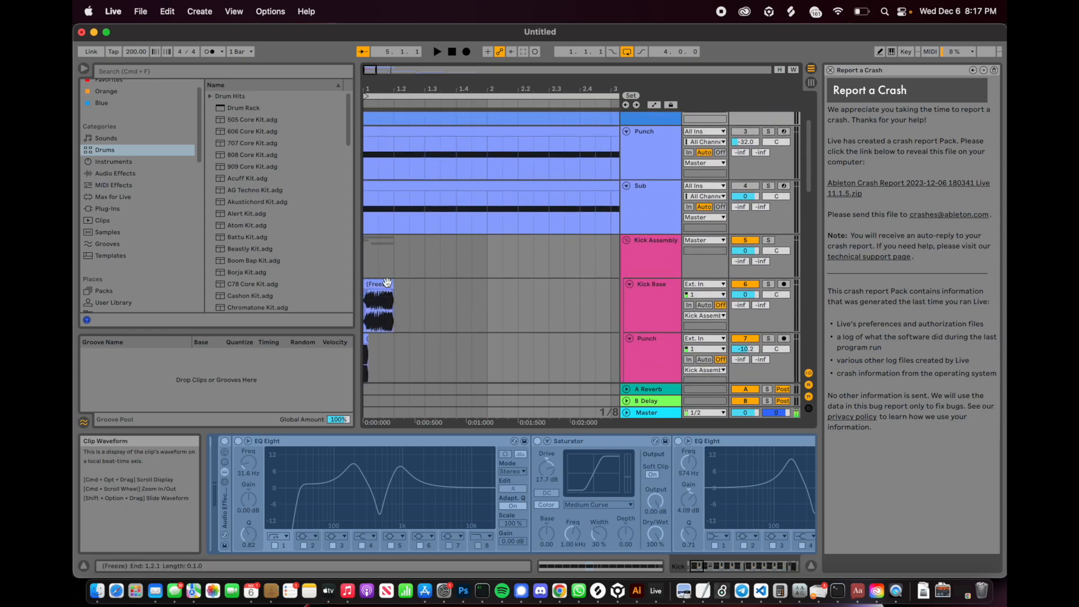
scroll(401, 296, down, 3)
scroll(401, 295, up, 5)
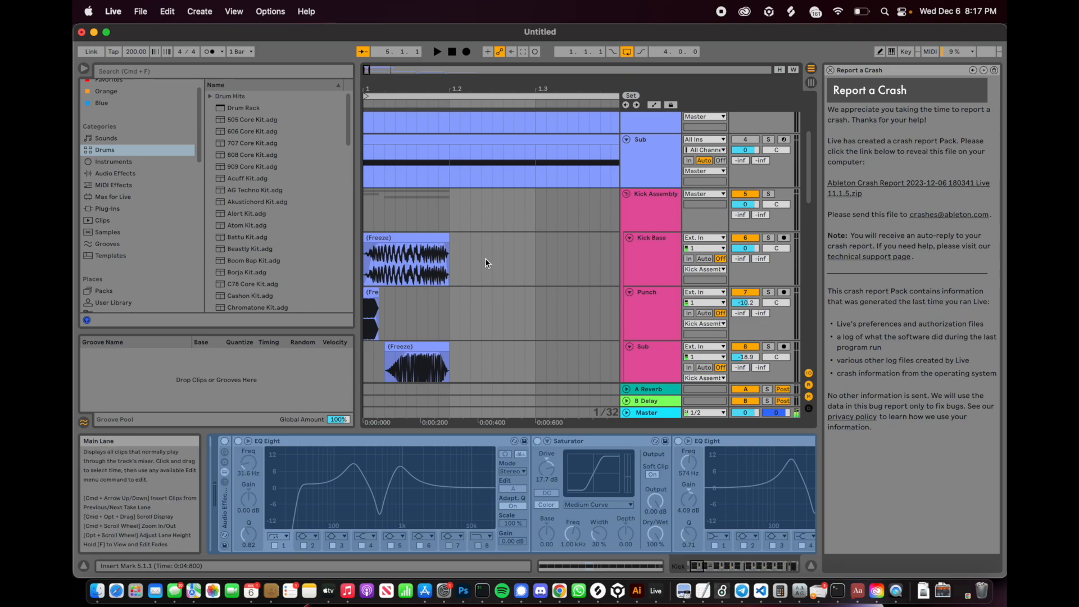
scroll(487, 263, down, 5)
scroll(488, 263, down, 2)
scroll(487, 263, up, 6)
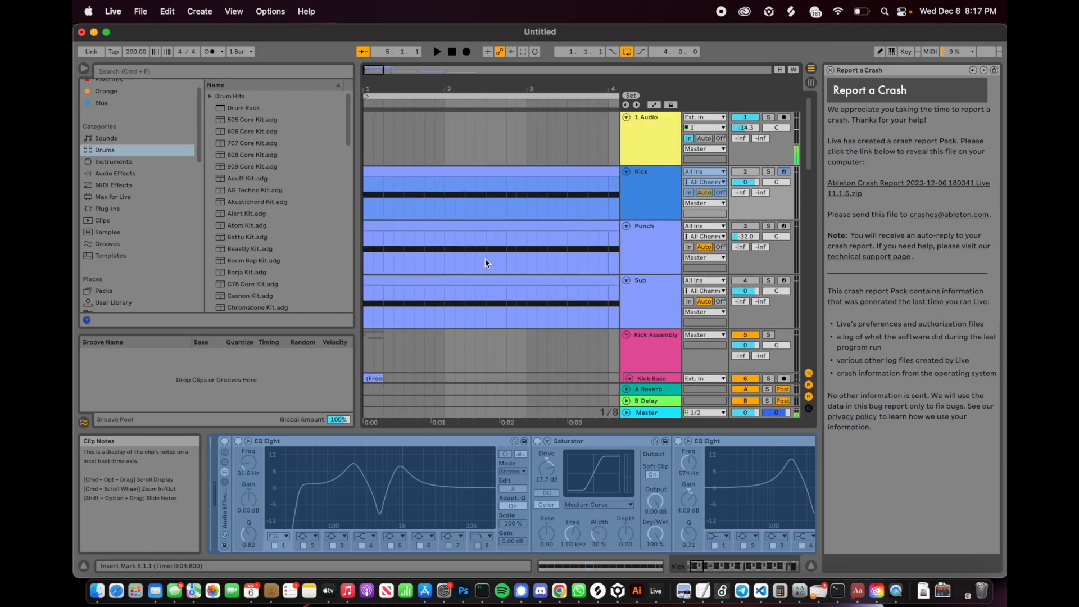
- Select the Punch MIDI track and show the start of its device chain, the HT bassdrums 27 Simpler
scroll(674, 232, down, 1)
scroll(673, 230, right, 4)
scroll(673, 230, up, 1)
click(673, 231)
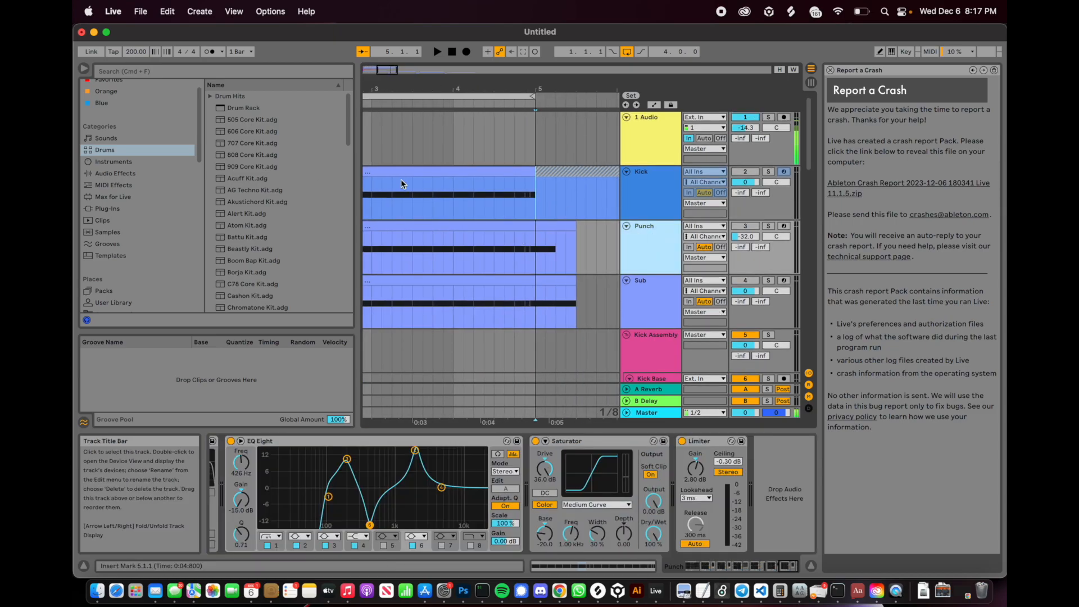
click(645, 285)
click(656, 269)
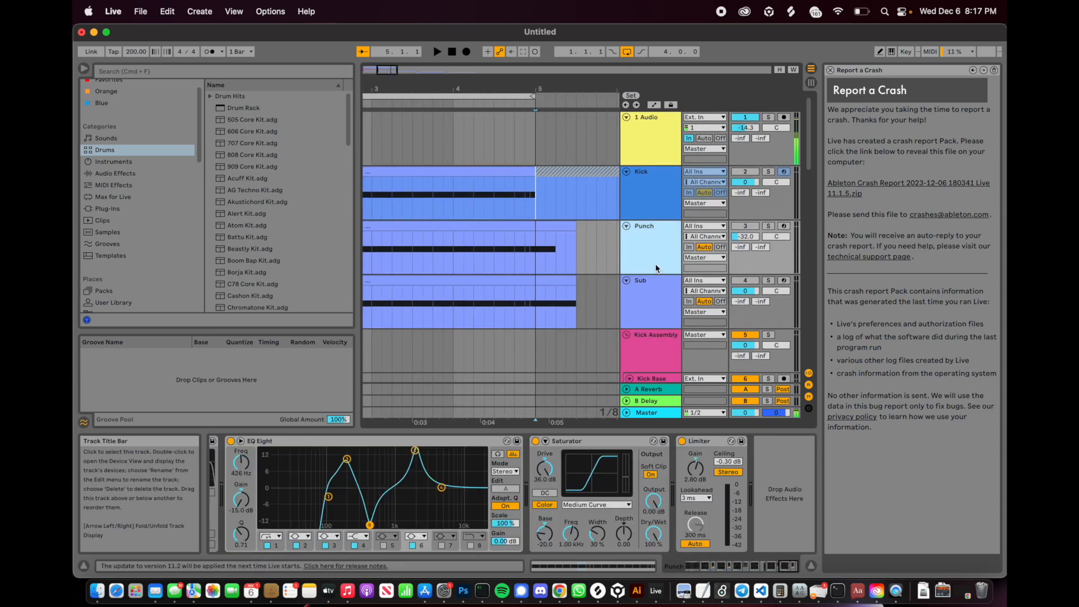
scroll(464, 301, left, 5)
scroll(463, 299, down, 4)
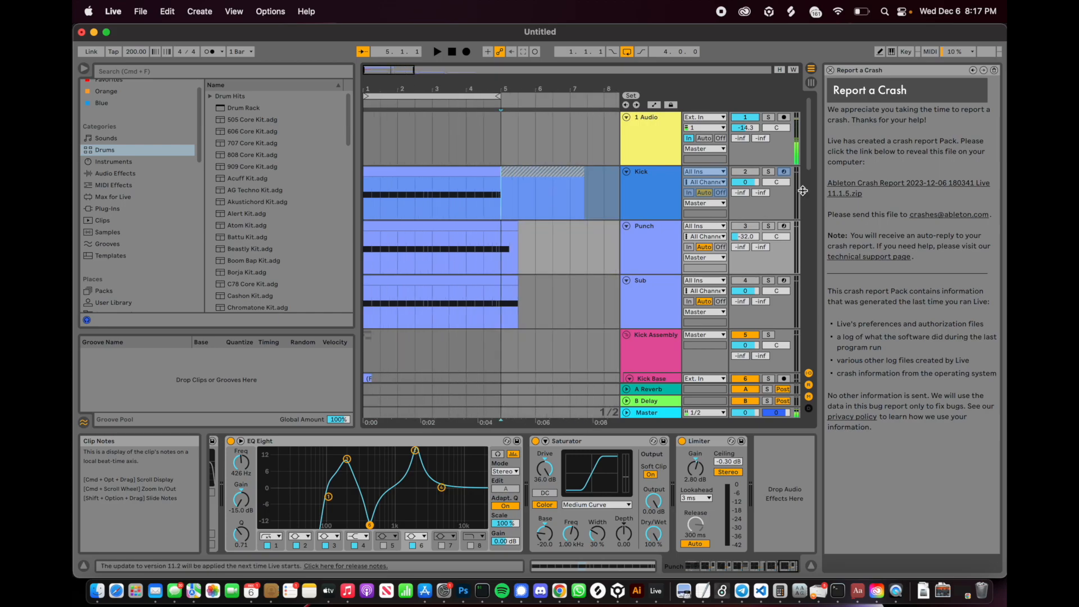
click(661, 250)
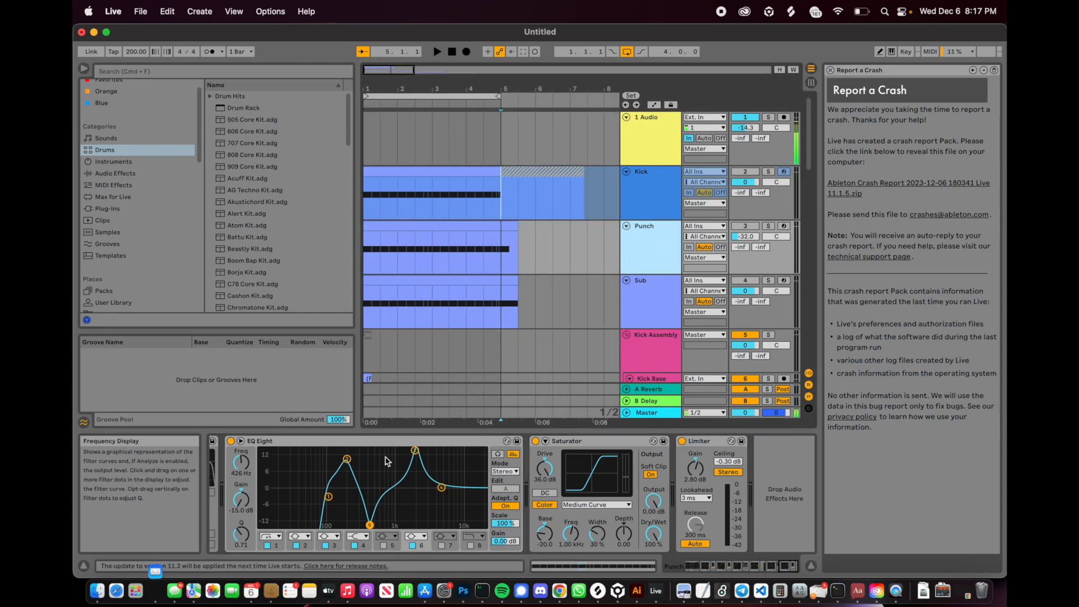
scroll(387, 460, left, 10)
scroll(386, 460, right, 10)
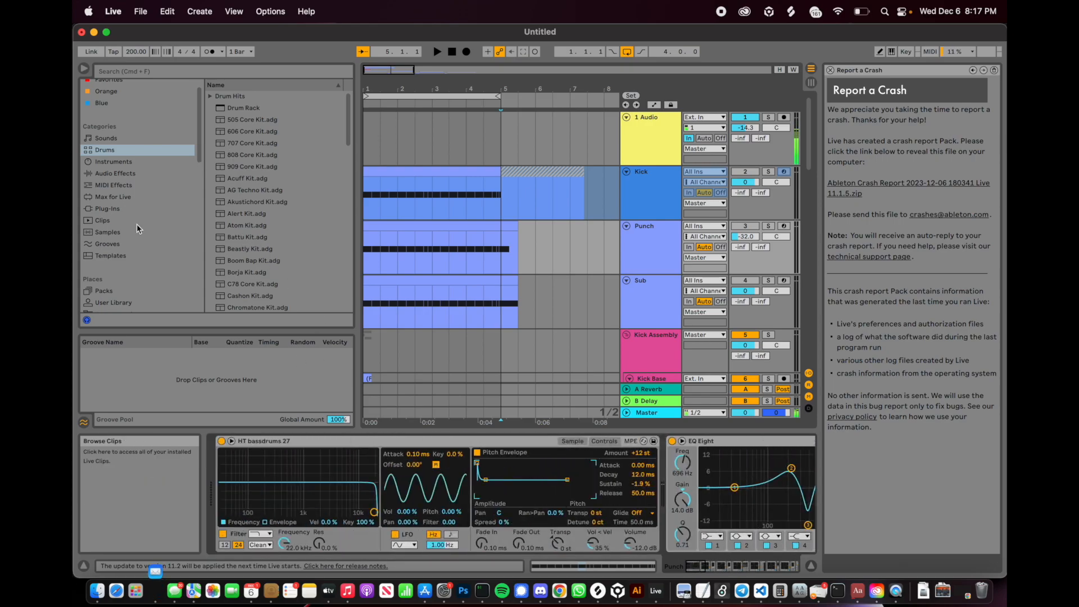
- Browse the user sample folders to VOLANT HYPERTRANCE RS500 and locate HT bassdrums 27.wav in its bassdrums folder
scroll(137, 224, down, 10)
click(164, 142)
click(165, 128)
click(167, 117)
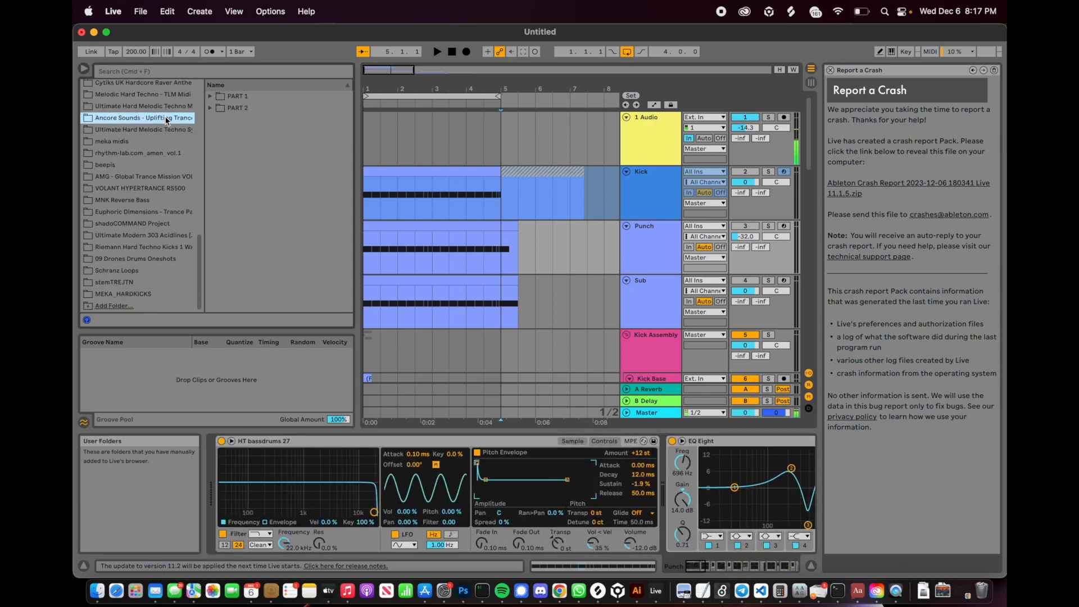
click(147, 214)
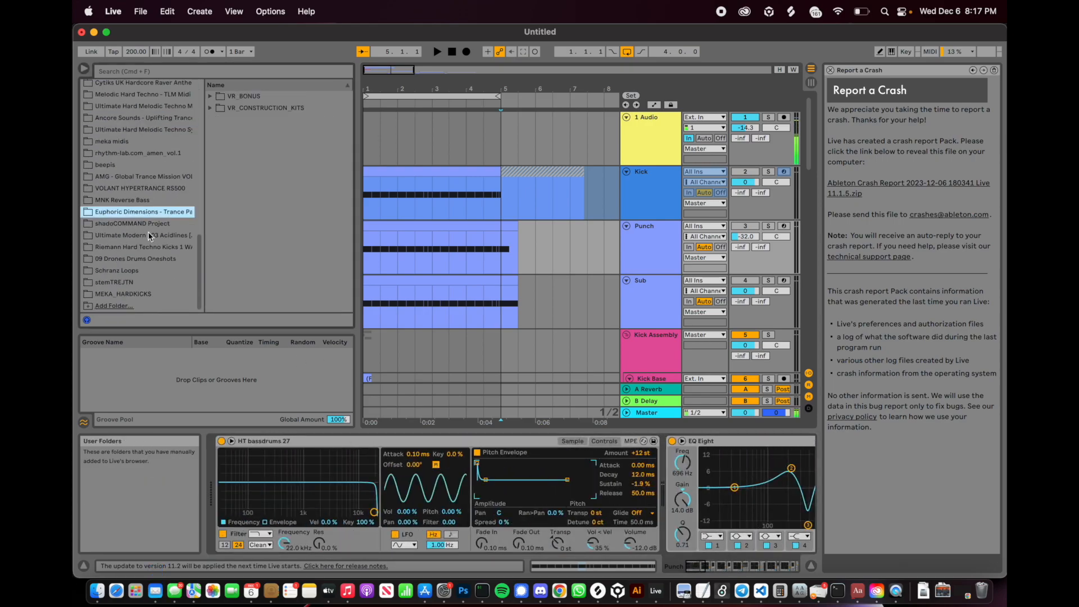
click(125, 187)
scroll(238, 141, up, 5)
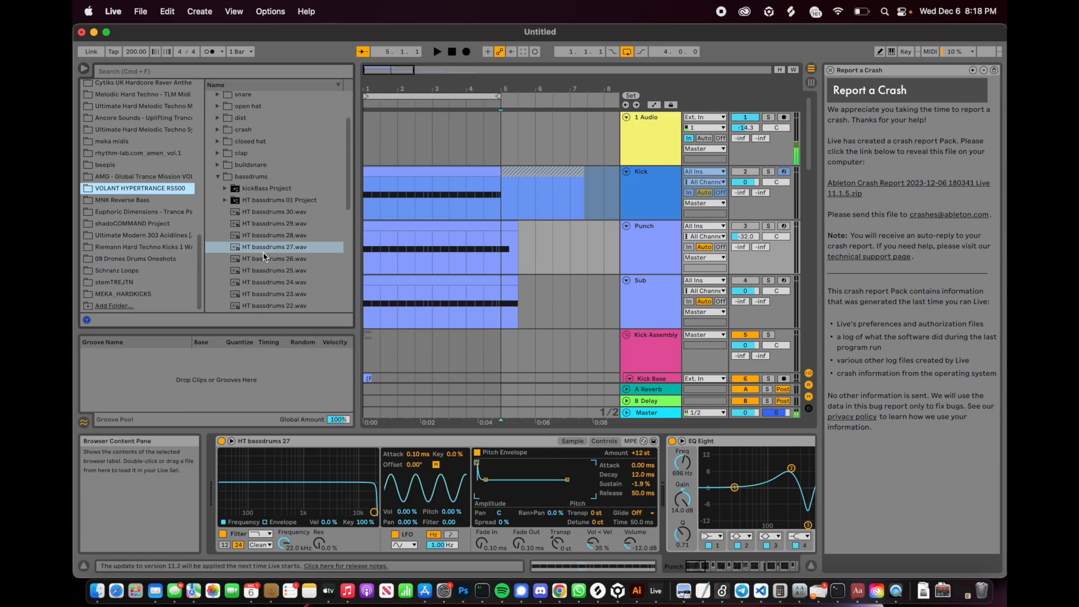
- Inspect the HT bassdrums 27 Simpler's sample waveform and its Controls view with the pitch envelope
click(572, 442)
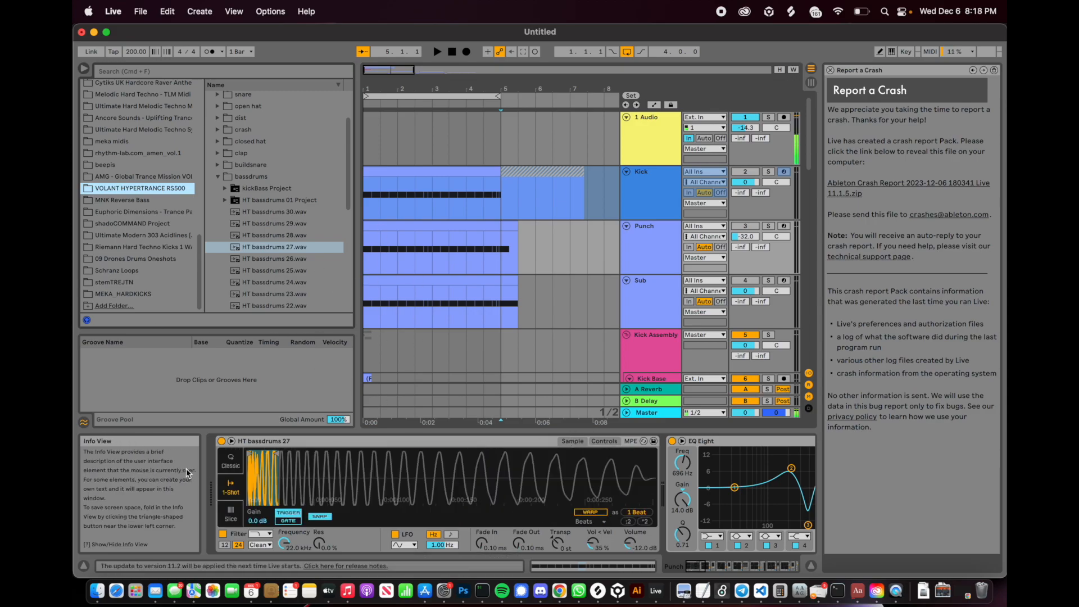
click(604, 441)
click(579, 441)
click(604, 441)
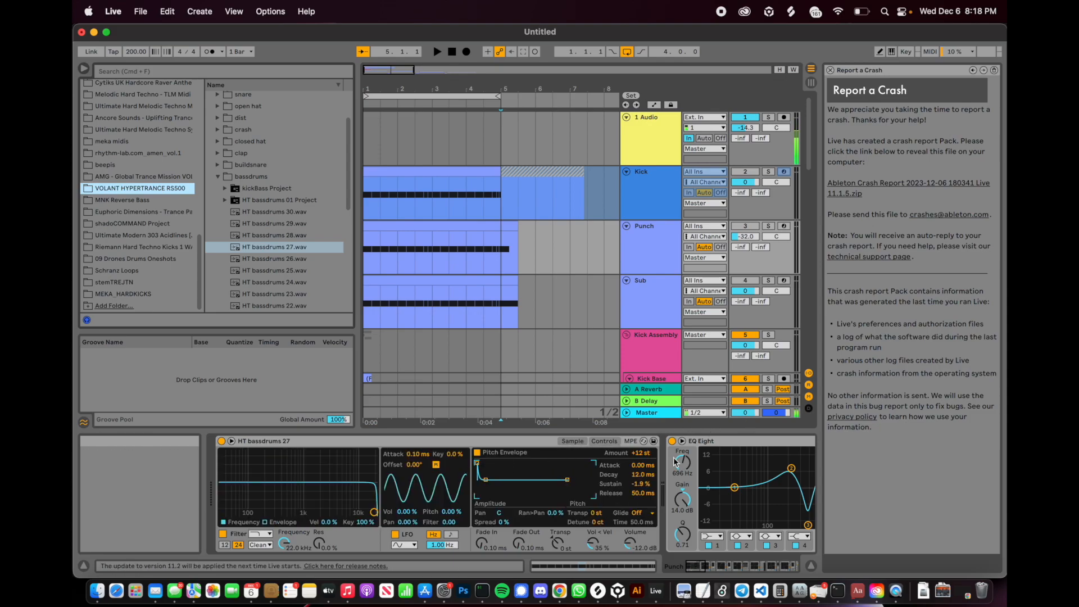
click(581, 442)
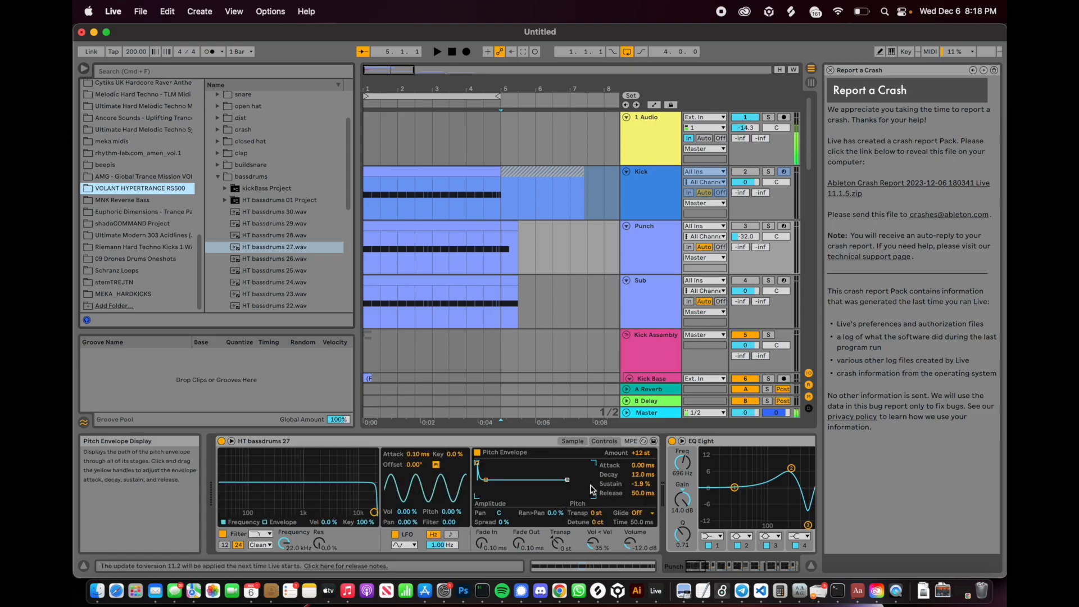
click(605, 441)
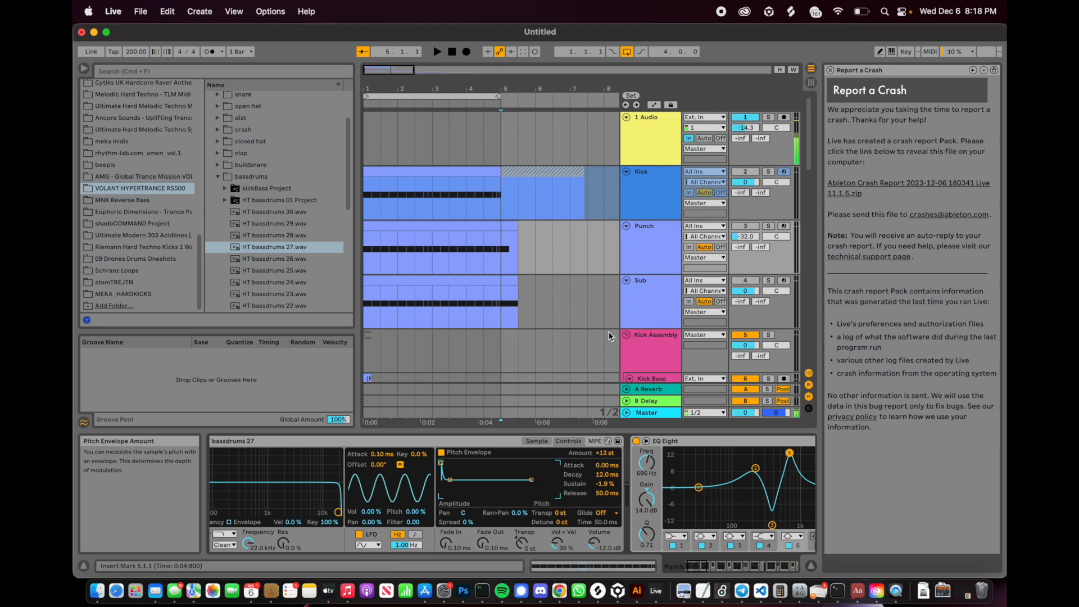
- Examine the first half of the Punch chain, from the first EQ Eight and Saturator up to the Amp
scroll(434, 277, down, 1)
scroll(441, 214, up, 1)
scroll(397, 292, down, 2)
scroll(397, 292, up, 2)
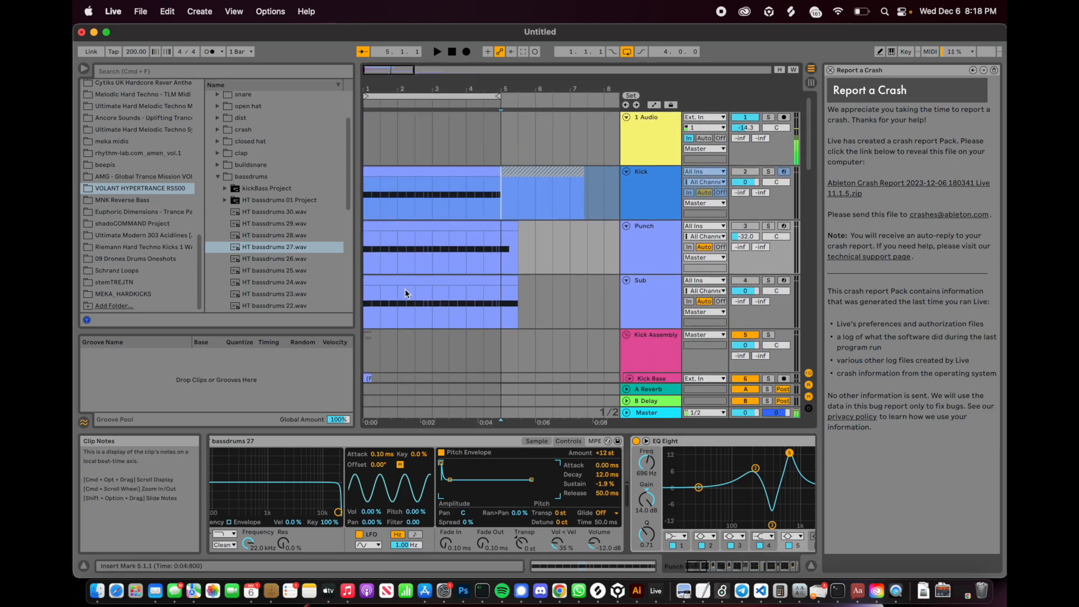
scroll(555, 492, right, 3)
scroll(556, 490, right, 5)
scroll(557, 487, left, 8)
scroll(566, 465, right, 6)
scroll(568, 464, left, 3)
scroll(573, 458, right, 10)
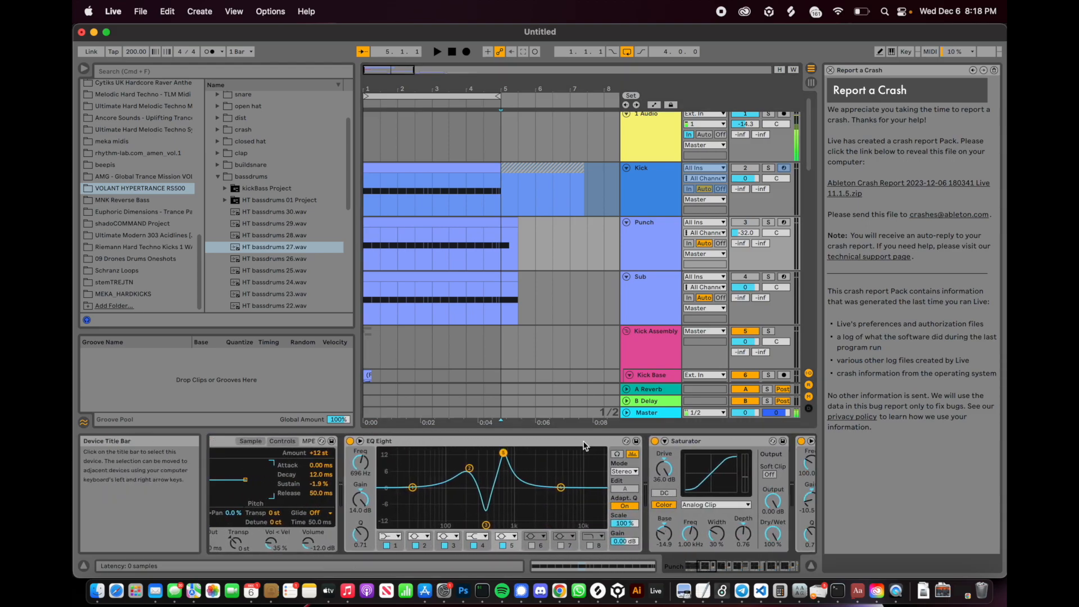
scroll(585, 445, right, 5)
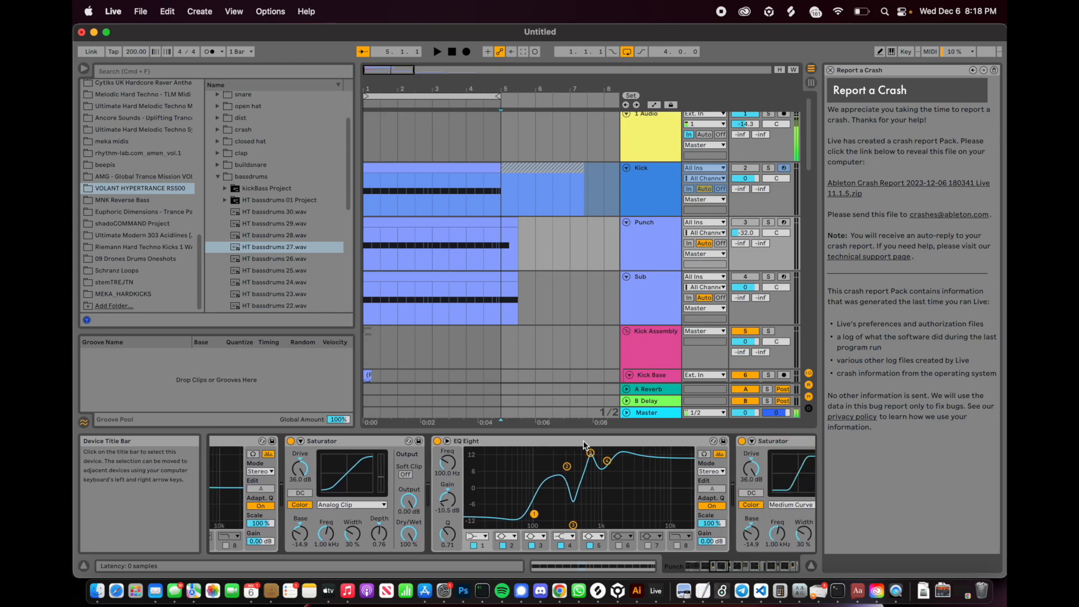
scroll(581, 522, right, 8)
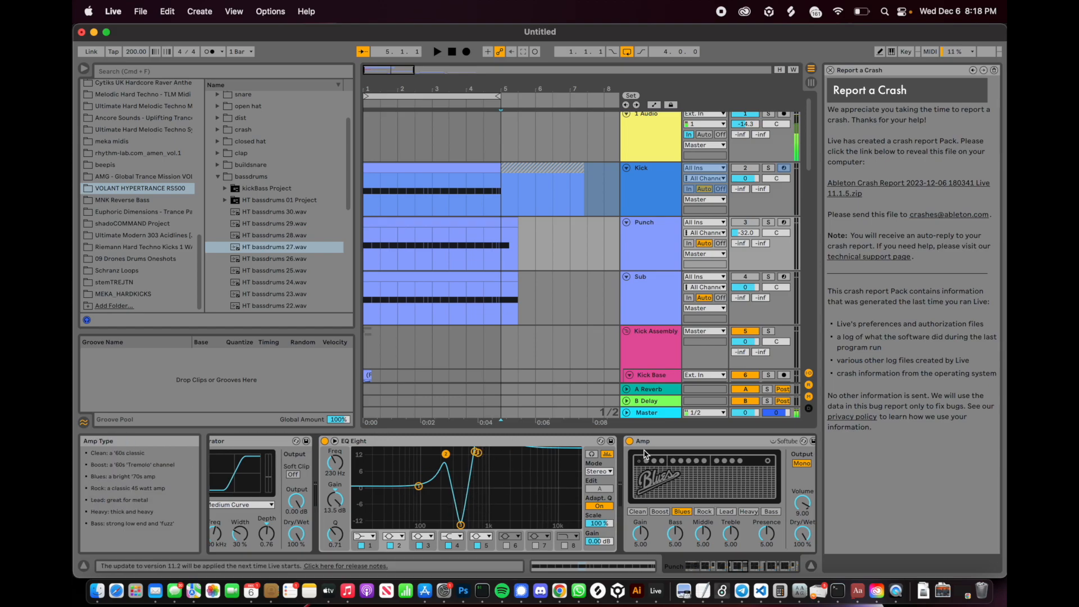
- Examine the rest of the Punch chain, from the Drum Buss and Overdrive to the last EQ Eight, Saturator and Limiter
scroll(643, 450, right, 10)
scroll(643, 450, right, 10)
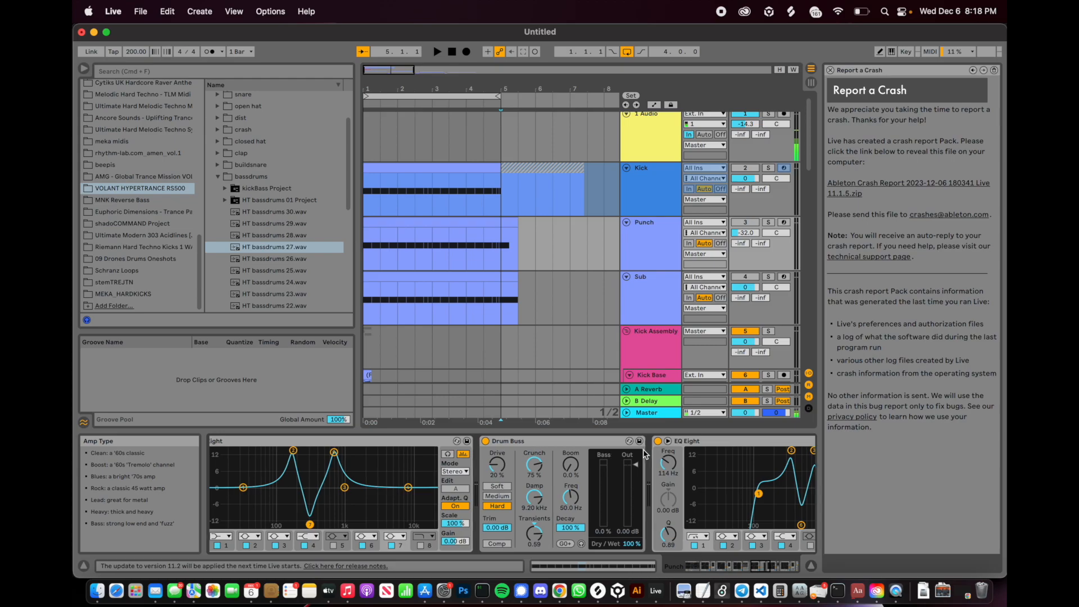
scroll(586, 472, right, 10)
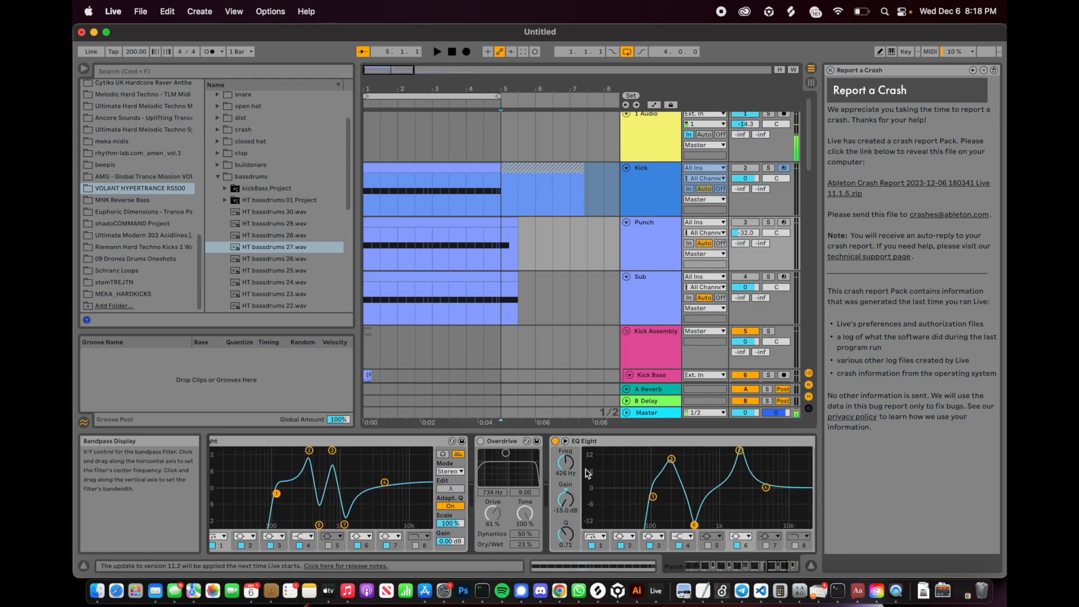
scroll(586, 473, right, 3)
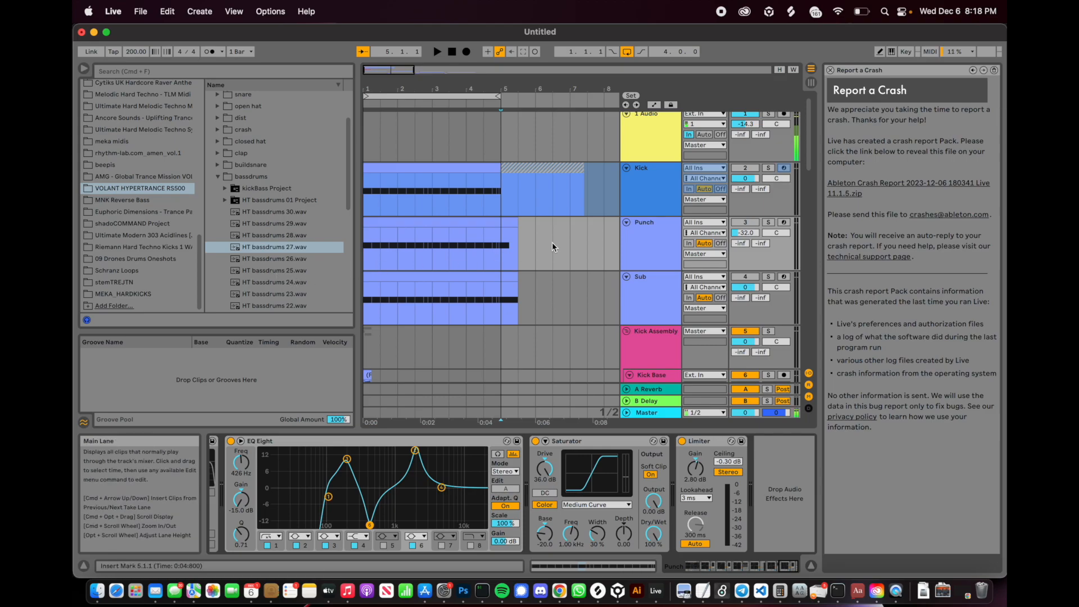
- Solo the Punch track and play it from 1.1.2 to hear the processed sound, then stop playback and unsolo it
right_click(368, 260)
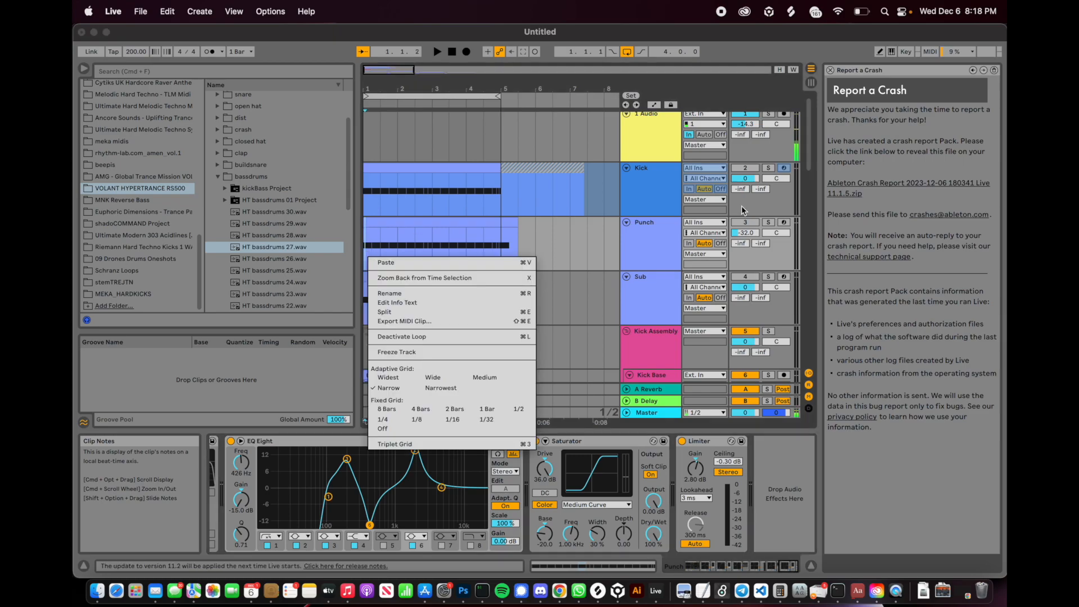
click(771, 220)
click(772, 220)
key(space)
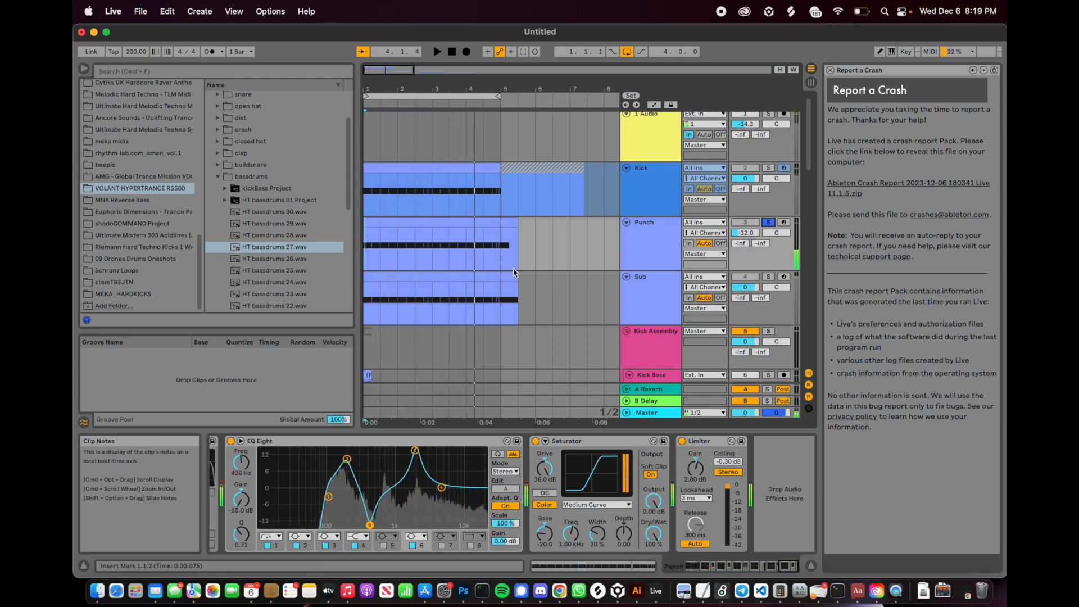
click(769, 224)
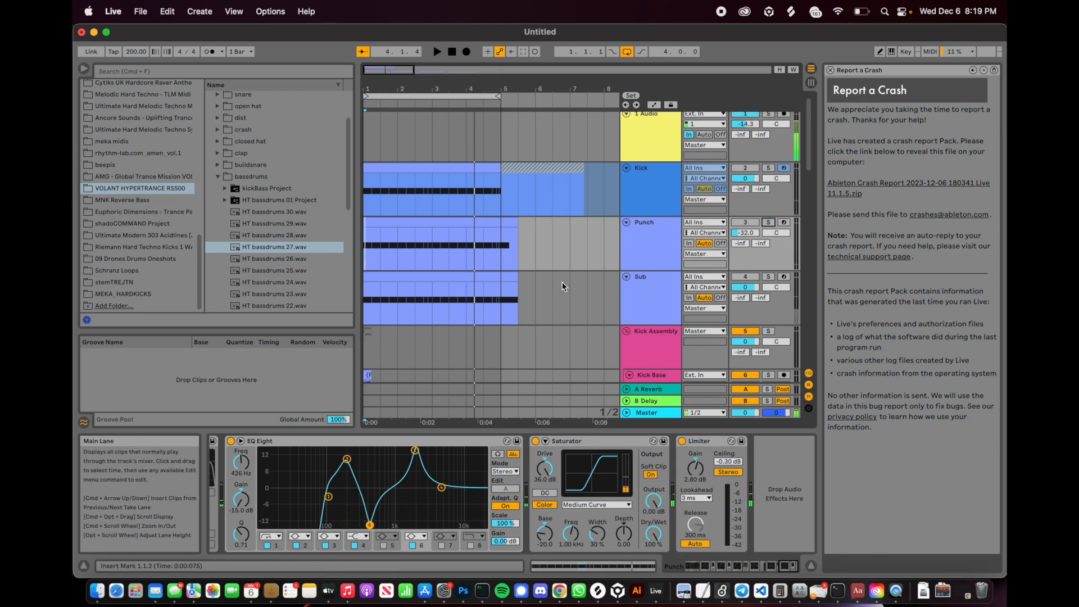
- Compare the short frozen Punch clip with the Kick Base and Sub clips in the Kick Assembly group
scroll(562, 282, down, 3)
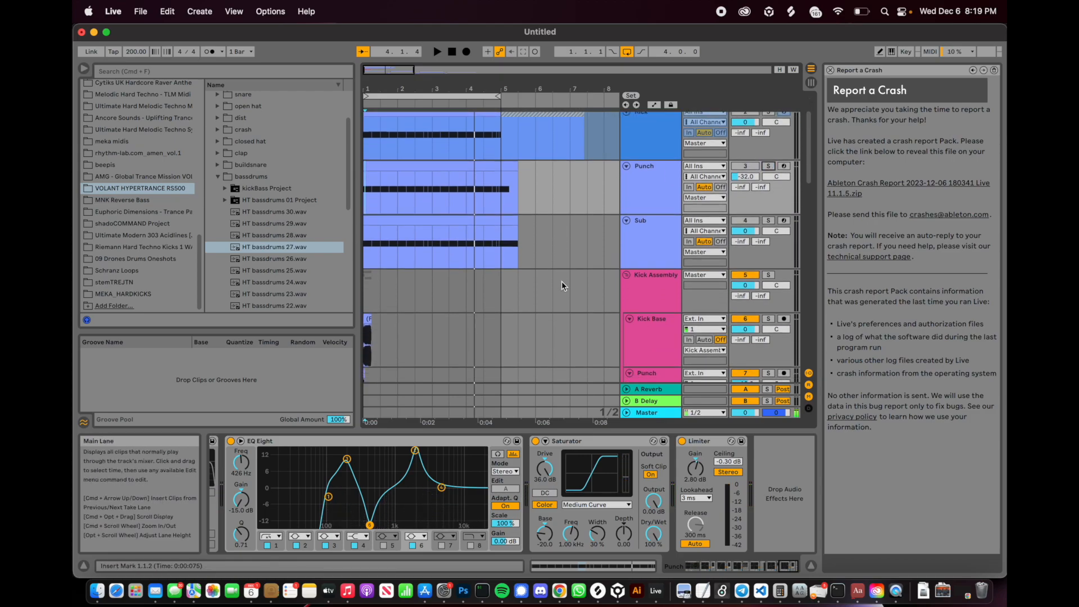
scroll(562, 281, up, 3)
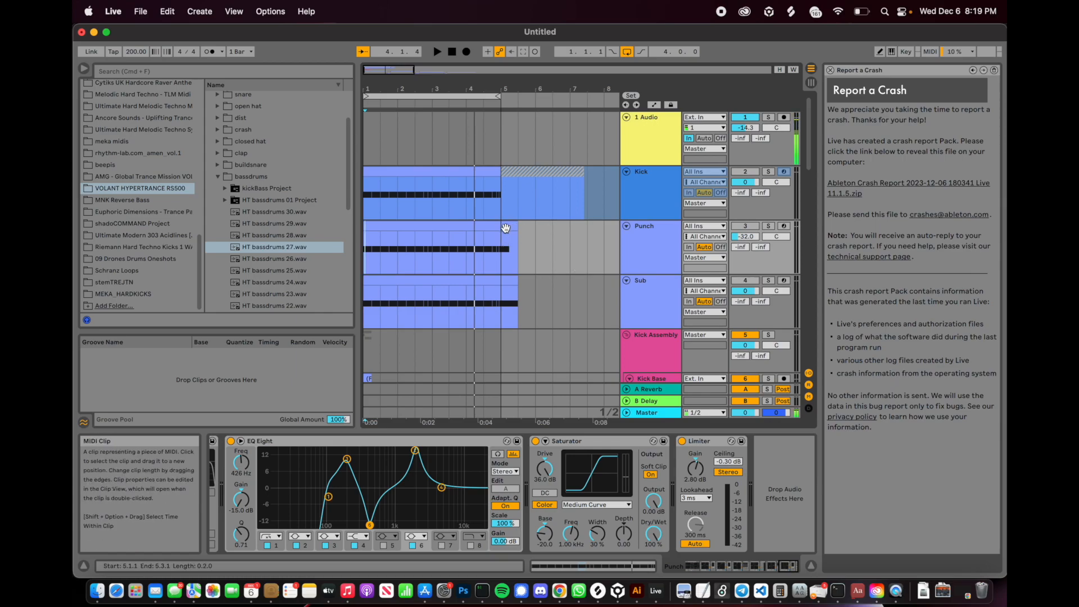
scroll(463, 248, down, 10)
super+scroll(364, 247, up, 3)
scroll(364, 247, up, 5)
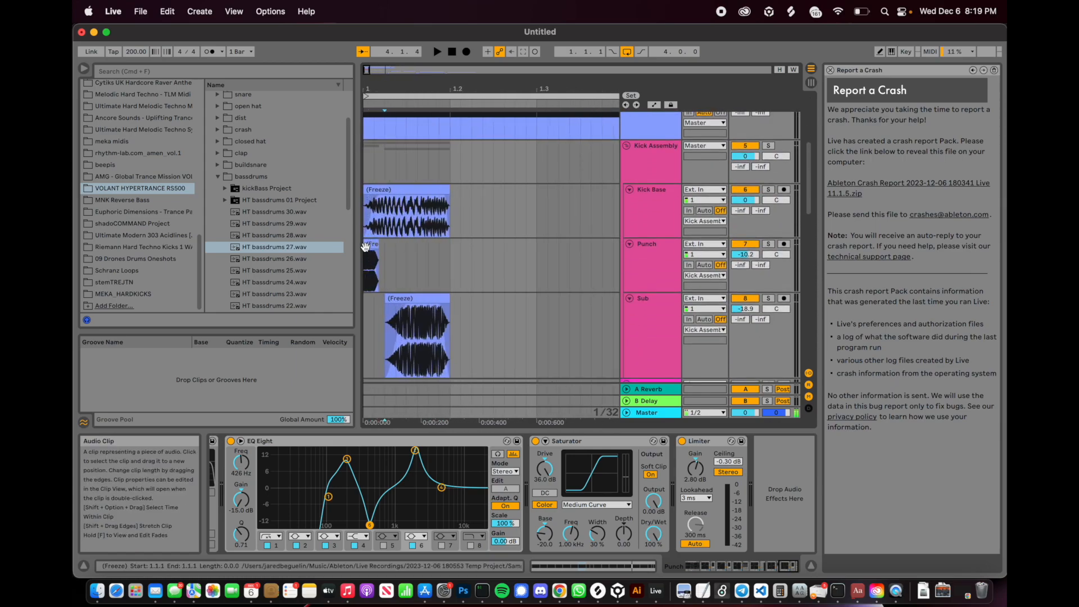
scroll(424, 273, up, 9)
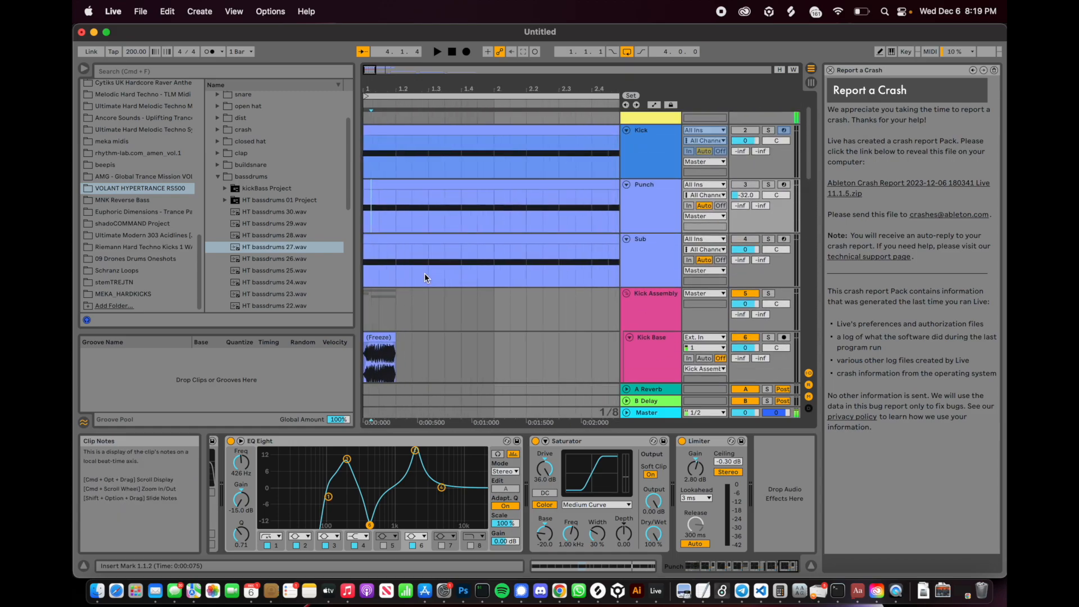
- Examine the Sub track's device chain, starting from the Basic Sub Sine, EQ Eight and Overdrive
super+scroll(424, 273, down, 3)
scroll(426, 278, up, 2)
click(662, 305)
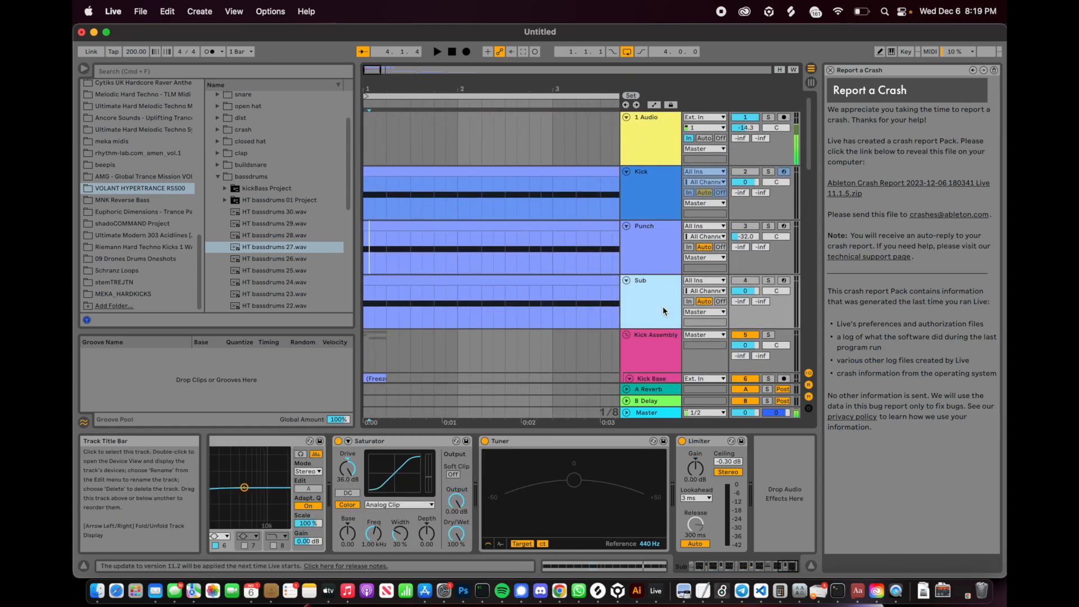
scroll(346, 536, left, 10)
scroll(346, 536, left, 5)
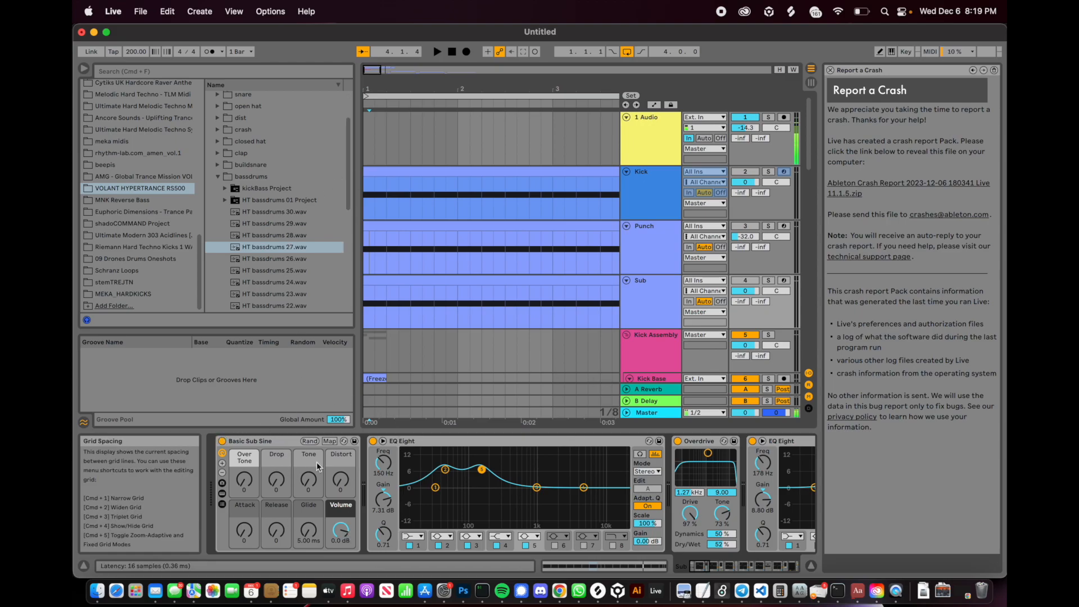
scroll(522, 416, right, 1)
scroll(627, 484, right, 5)
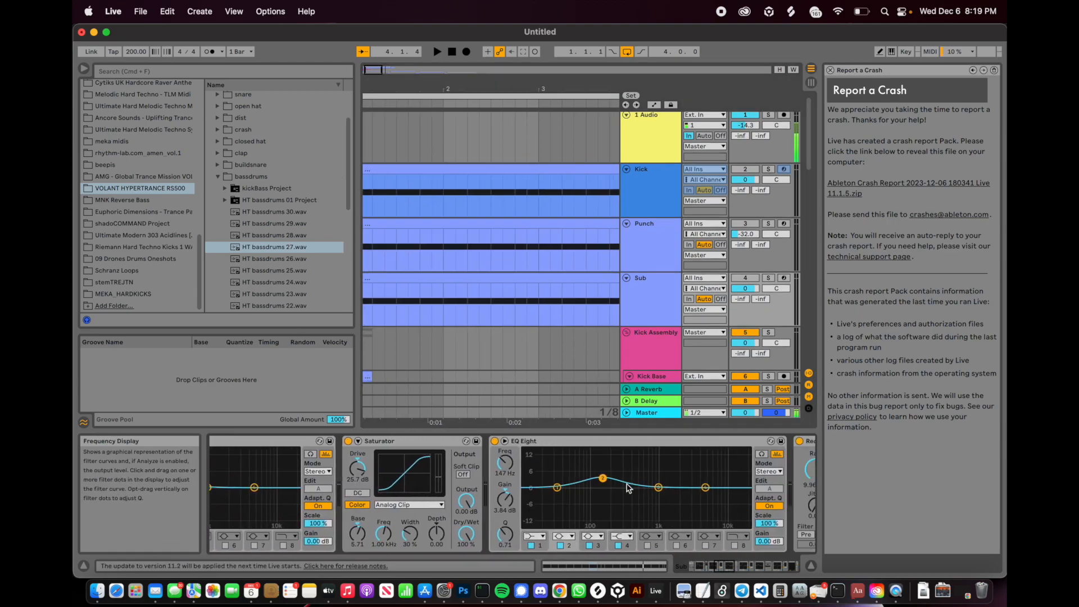
scroll(627, 488, right, 8)
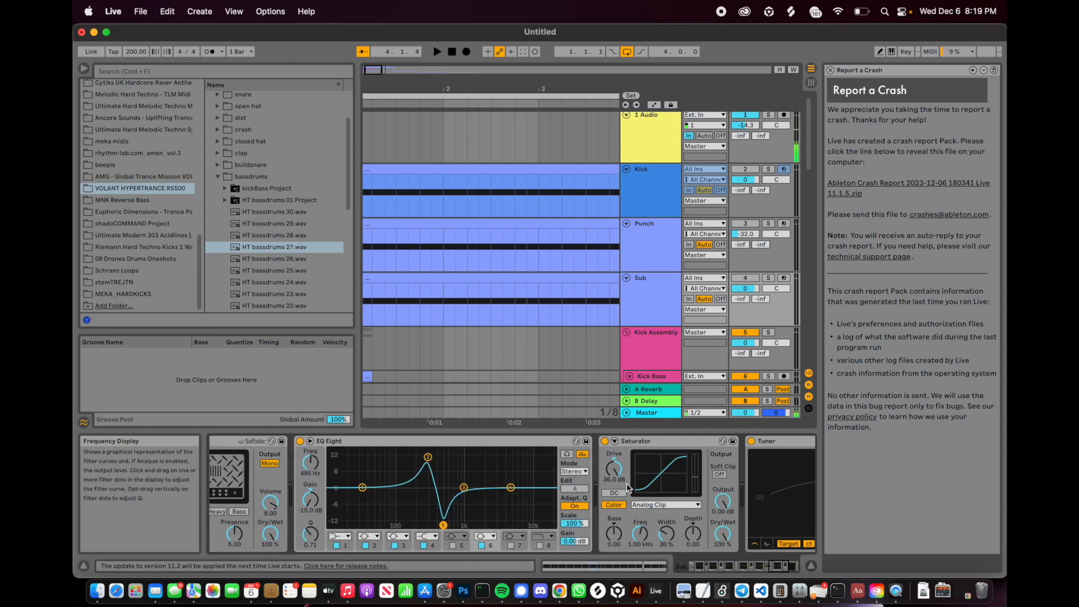
scroll(627, 488, left, 6)
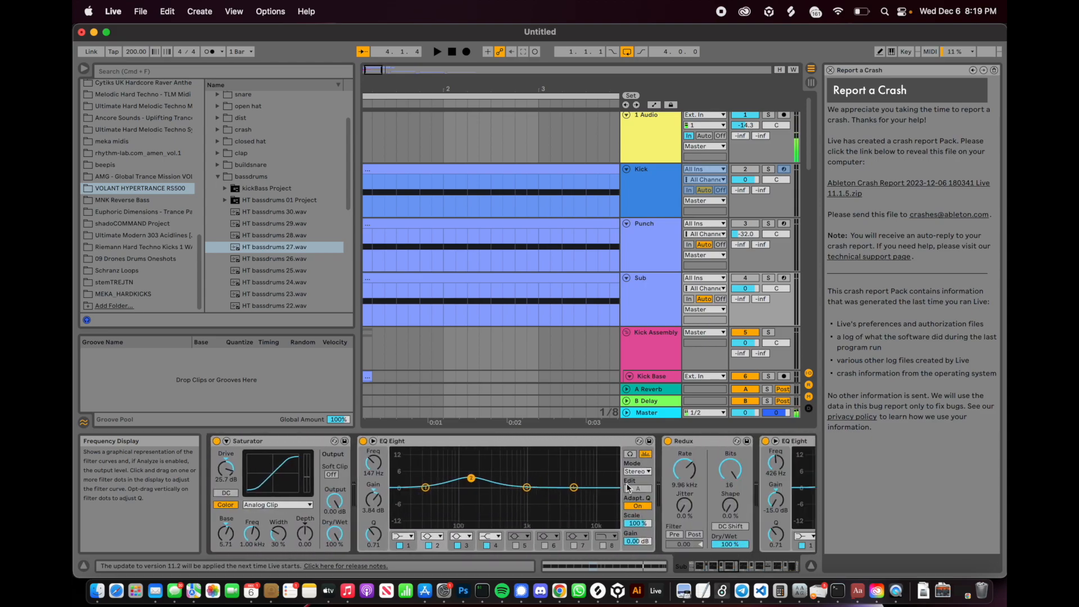
- Examine the rest of the Sub chain, from the Redux and Hard Curve Saturator to the Tuner and Limiter
scroll(550, 380, down, 3)
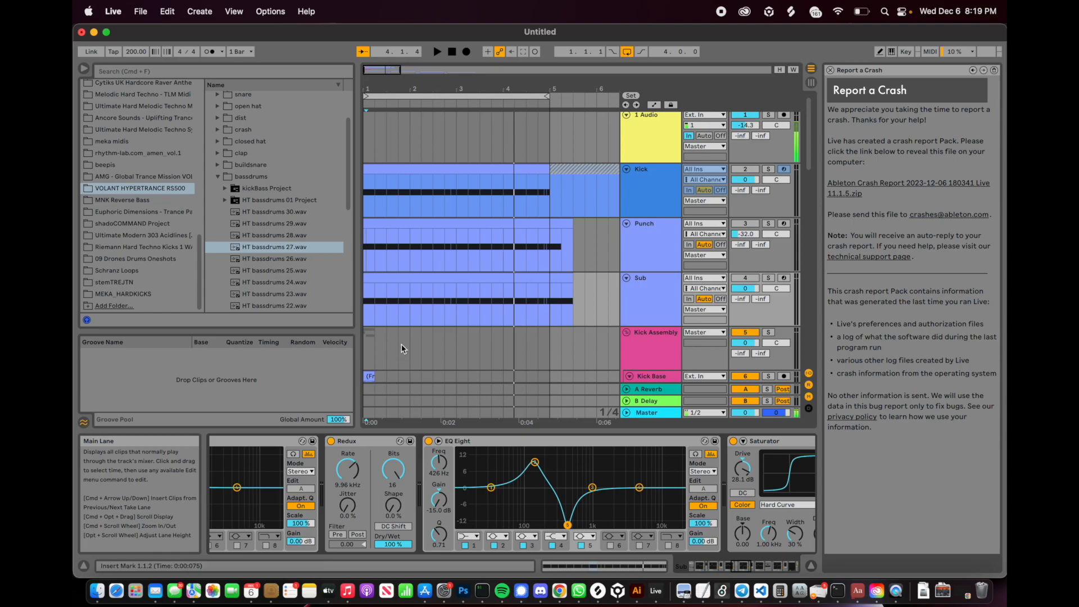
click(367, 316)
scroll(345, 494, left, 3)
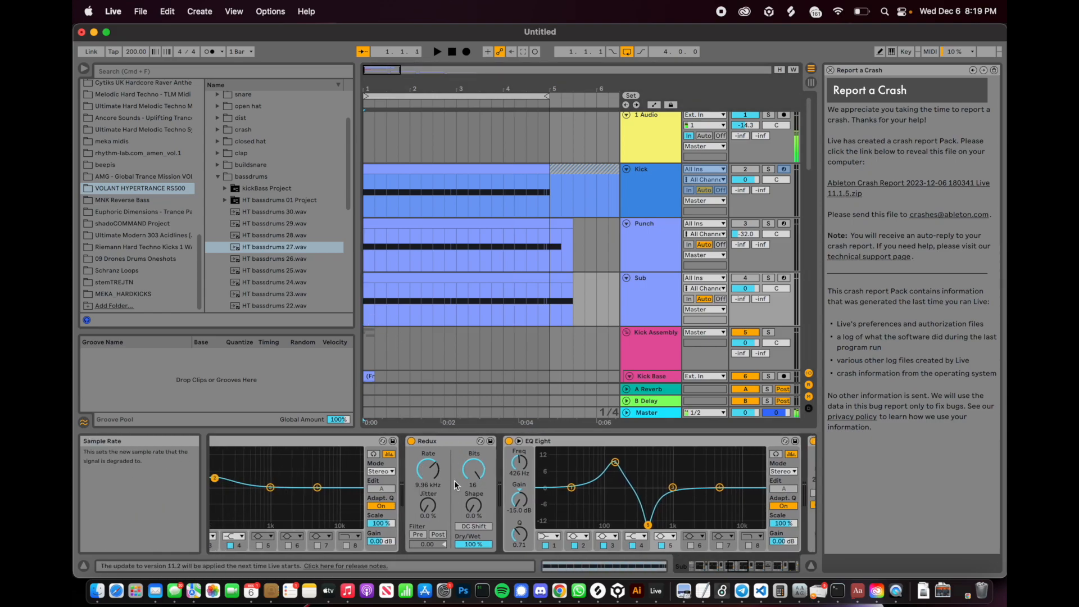
scroll(475, 496, right, 5)
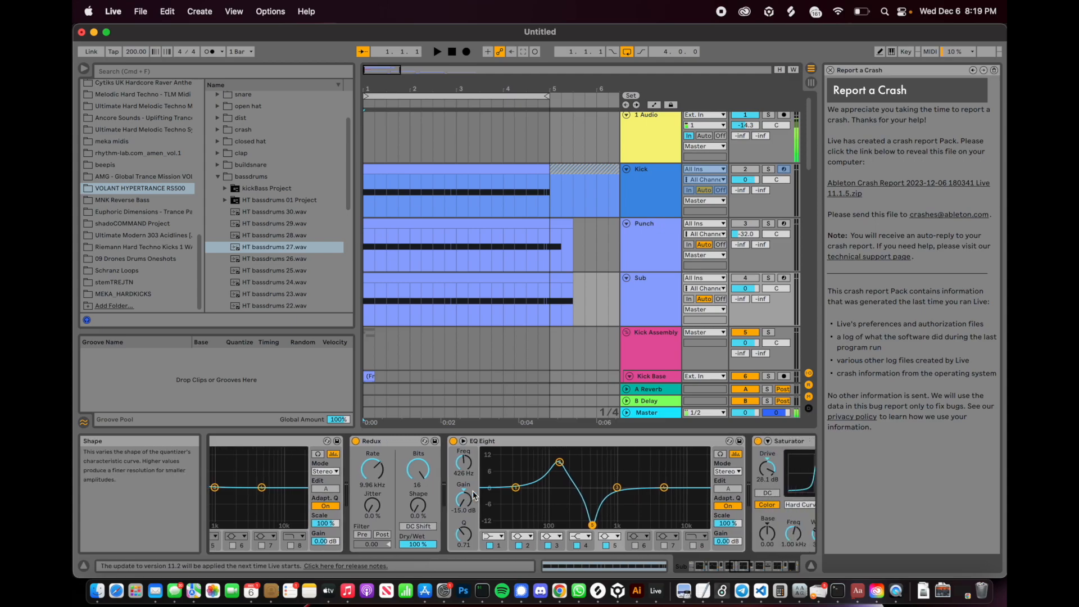
scroll(475, 496, right, 10)
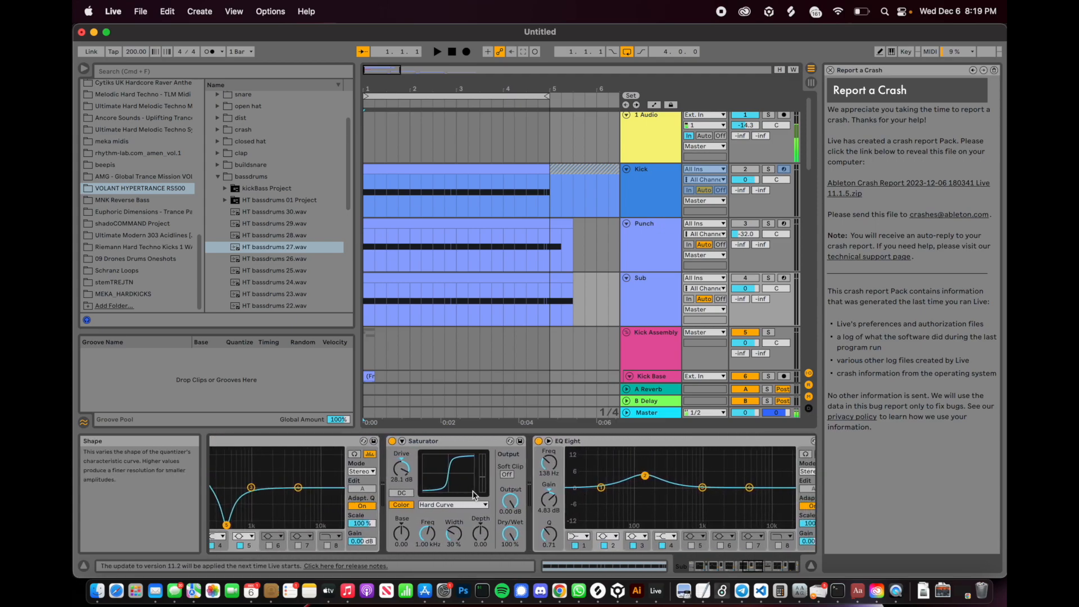
scroll(475, 496, right, 10)
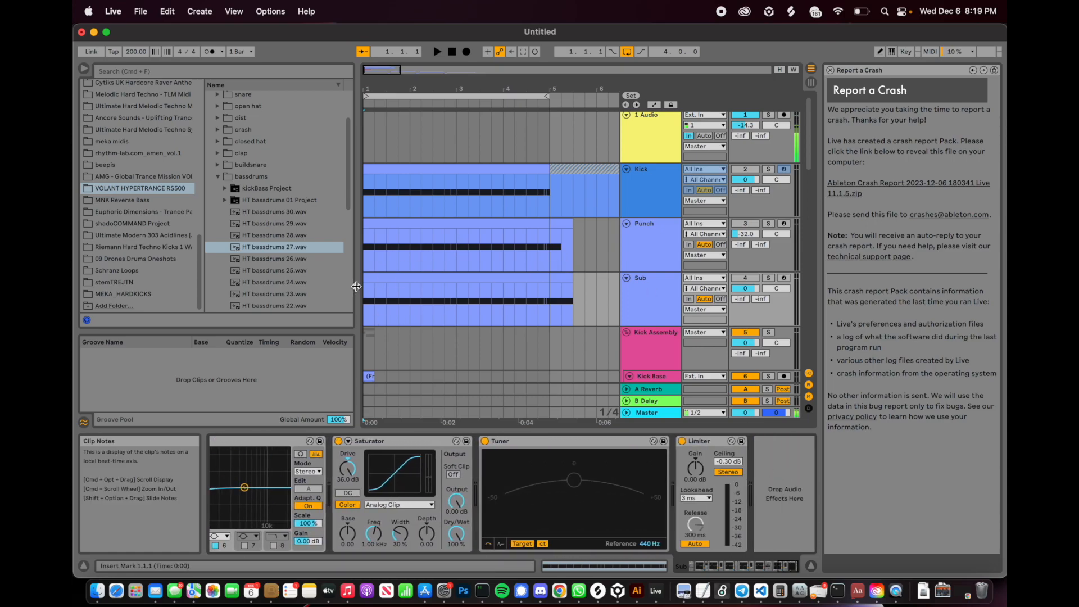
- Solo the Sub track and play it from 1.1.1 to hear the processed sound, stop playback and unsolo it
click(768, 278)
key(space)
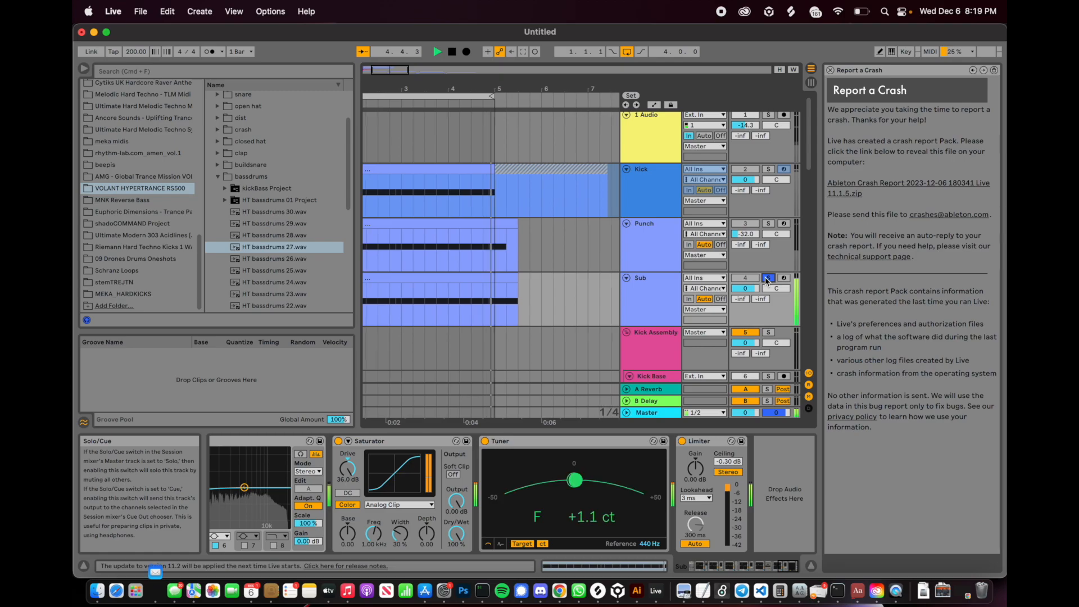
key(space)
click(767, 279)
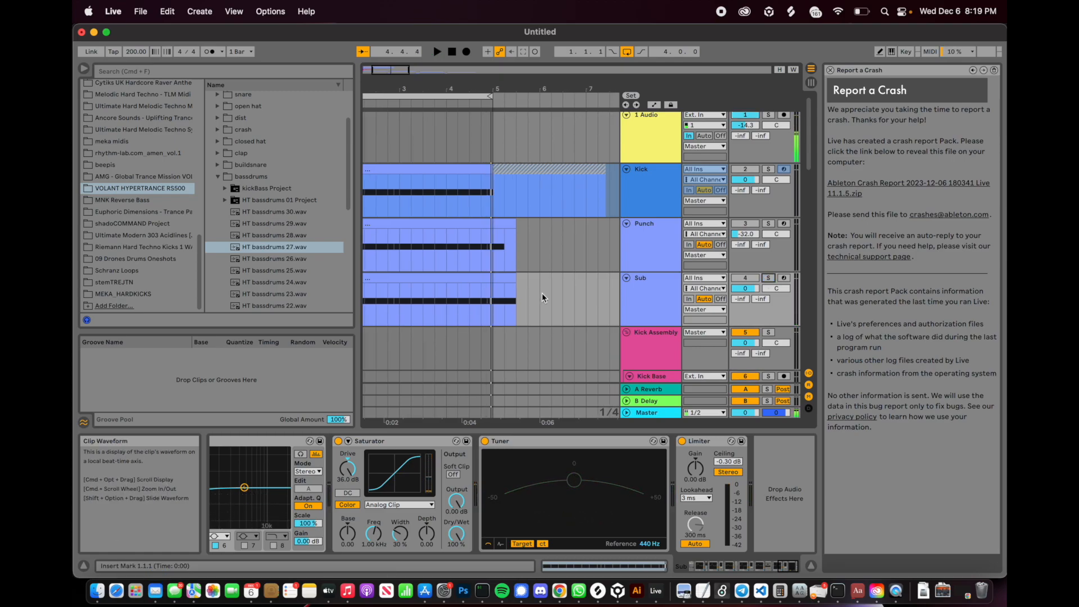
- Open the Sub track's MIDI clip to inspect its notes, and return to the track's device chain
scroll(541, 294, left, 2)
scroll(542, 294, down, 3)
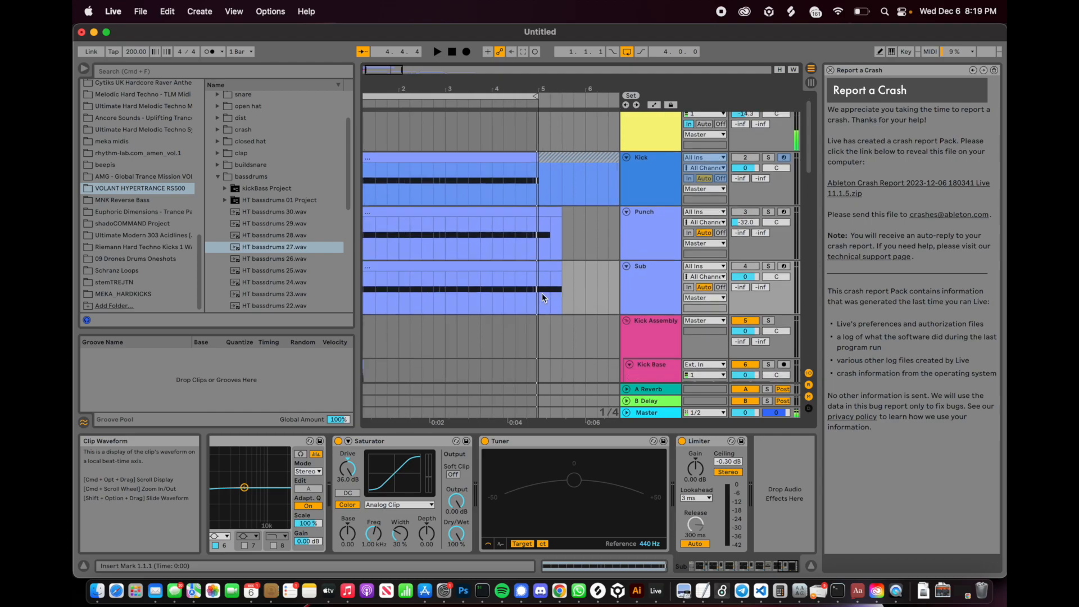
double_click(488, 194)
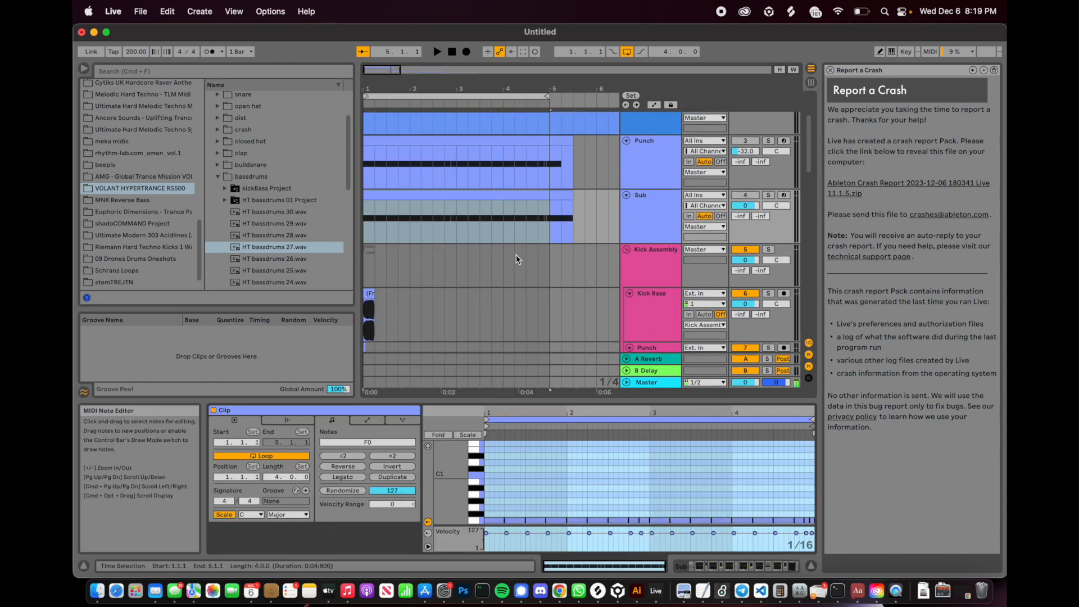
scroll(500, 169, up, 2)
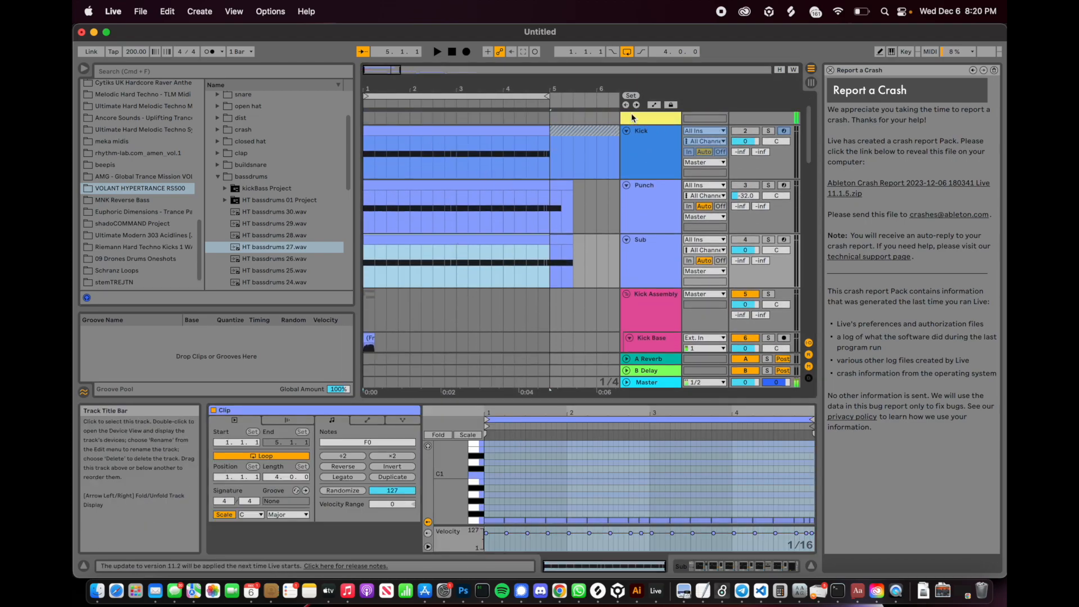
scroll(555, 225, up, 1)
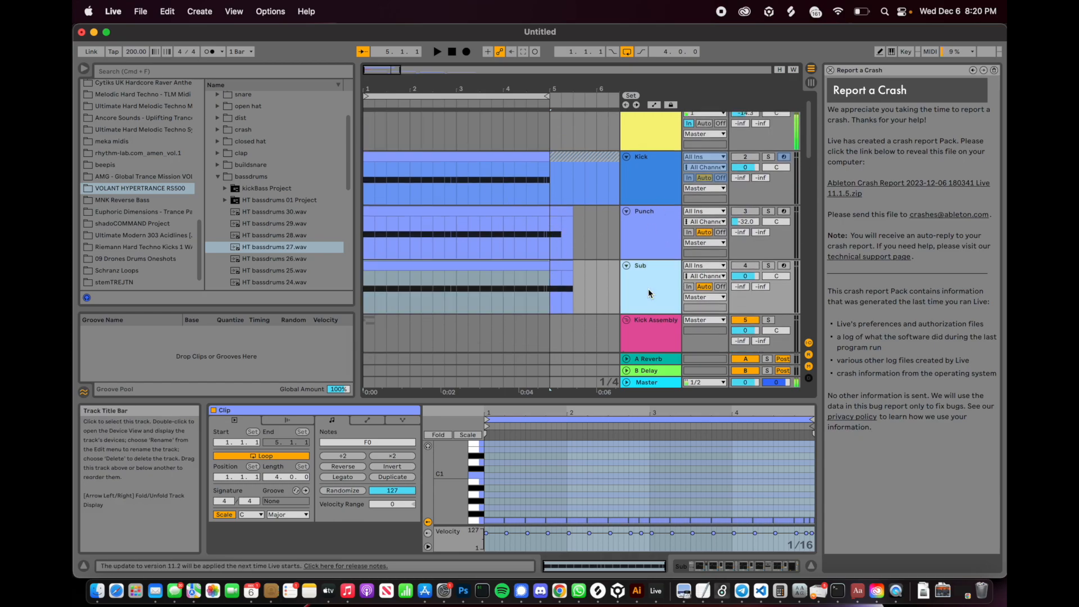
click(497, 518)
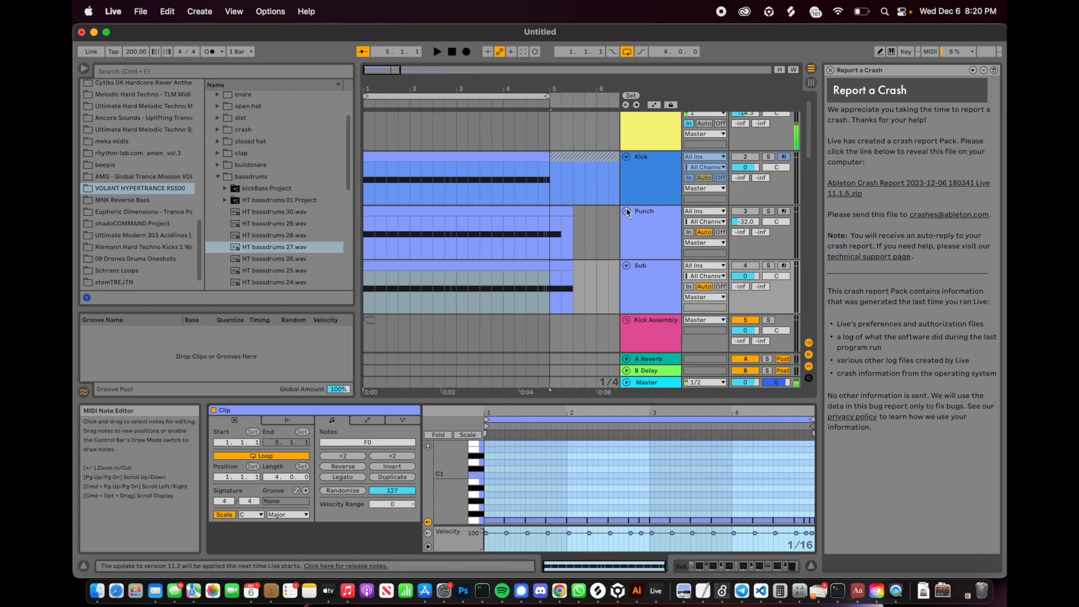
scroll(628, 212, up, 1)
double_click(652, 291)
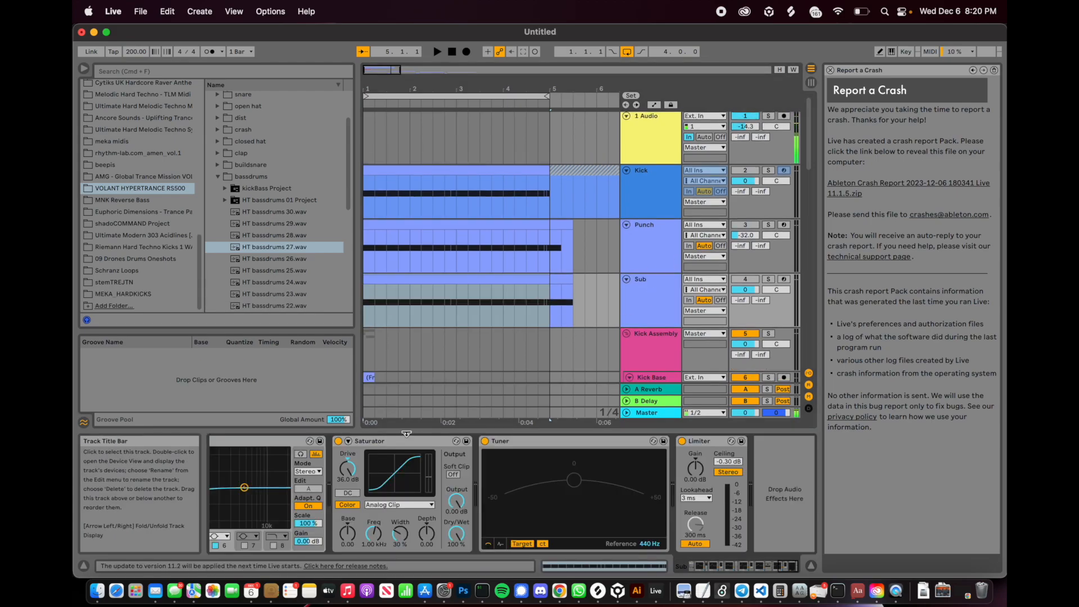
- Examine how the frozen Kick Base, Punch and Sub clips line up in the Kick Assembly group
scroll(519, 332, down, 8)
scroll(637, 197, up, 4)
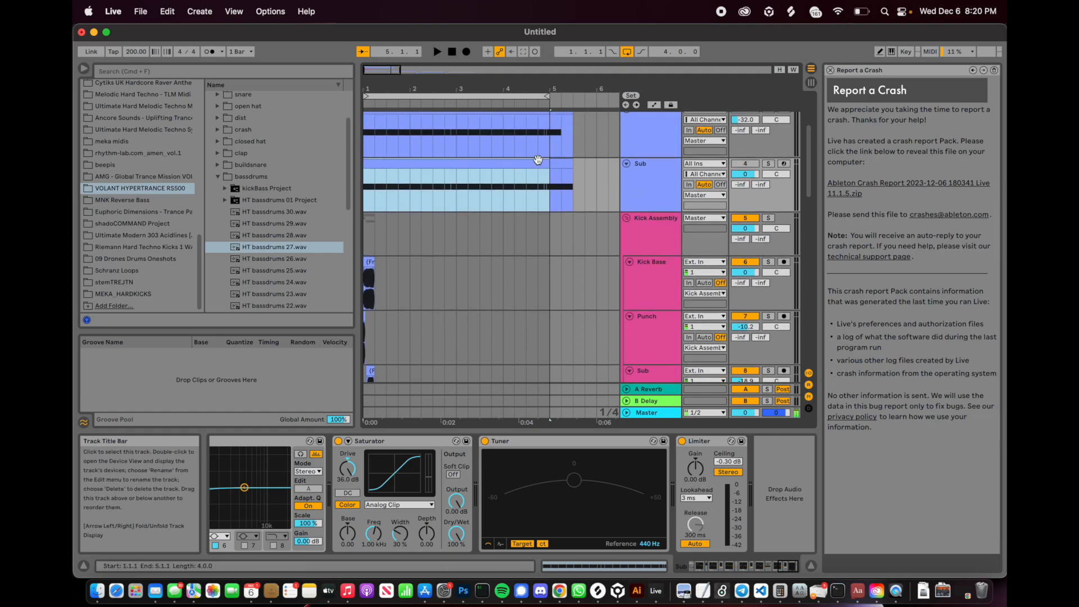
scroll(585, 218, up, 3)
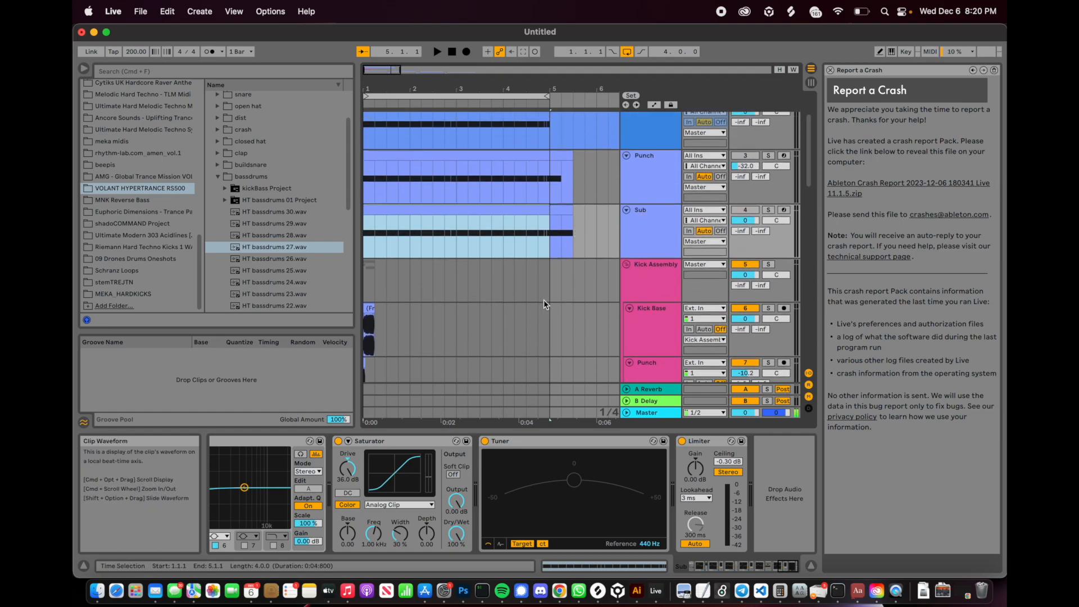
scroll(544, 299, down, 8)
scroll(382, 353, up, 10)
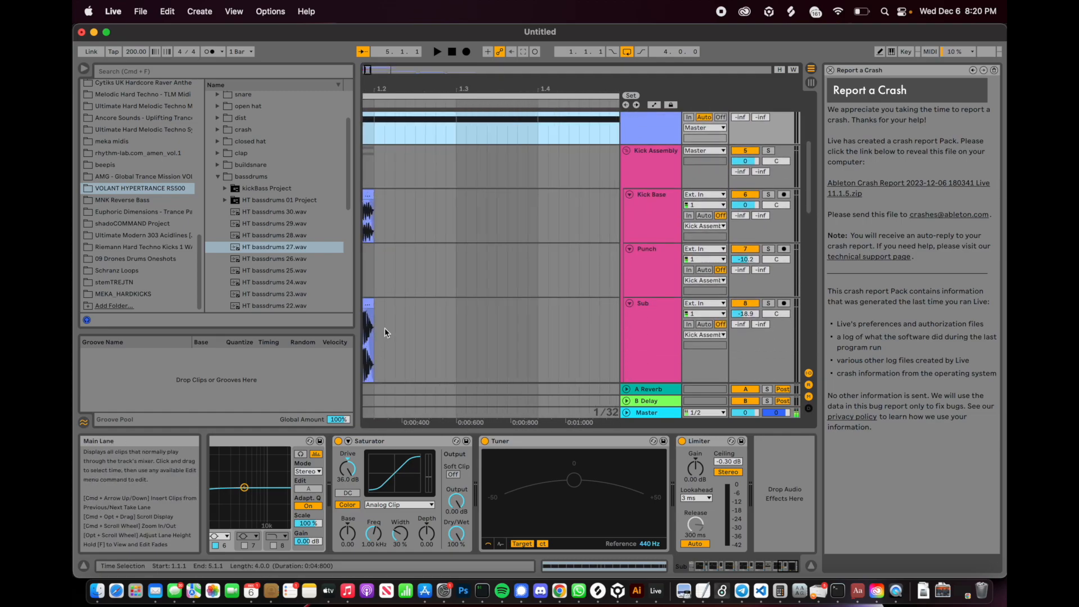
scroll(437, 328, up, 5)
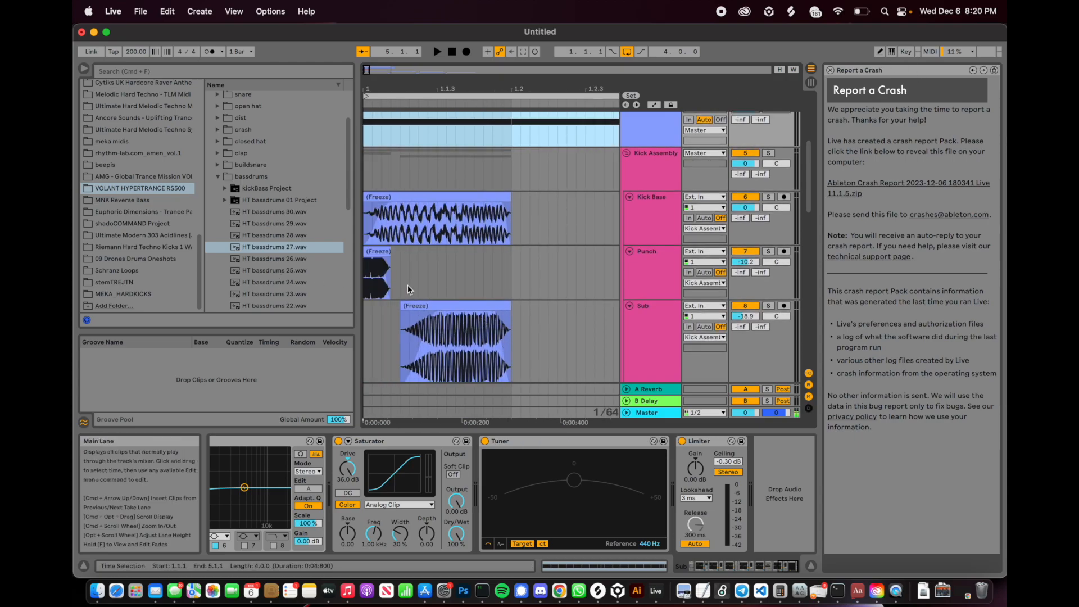
scroll(405, 286, down, 2)
scroll(375, 202, up, 3)
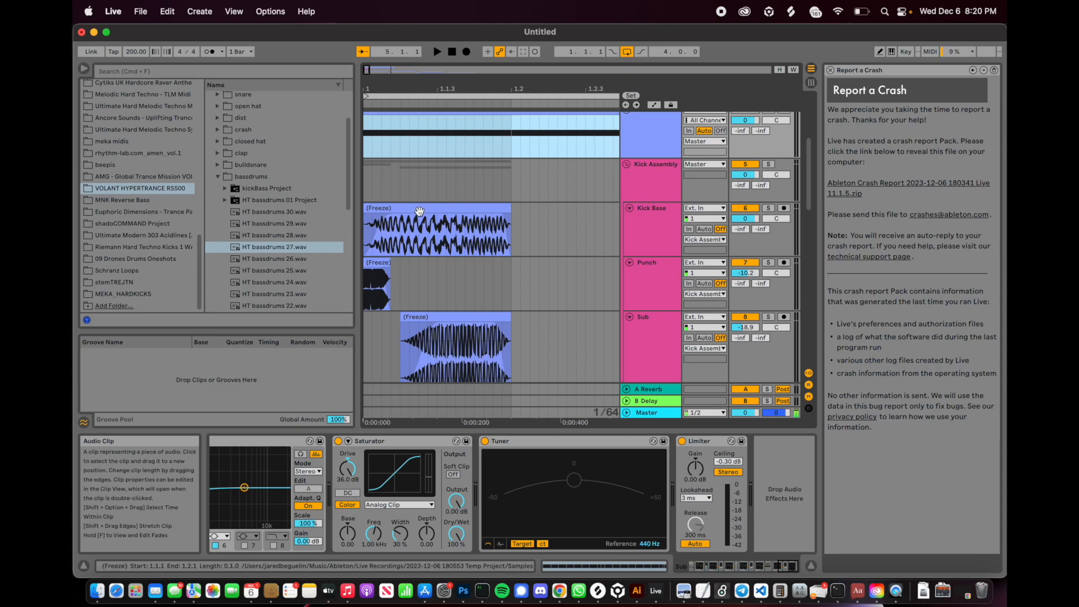
scroll(488, 225, down, 3)
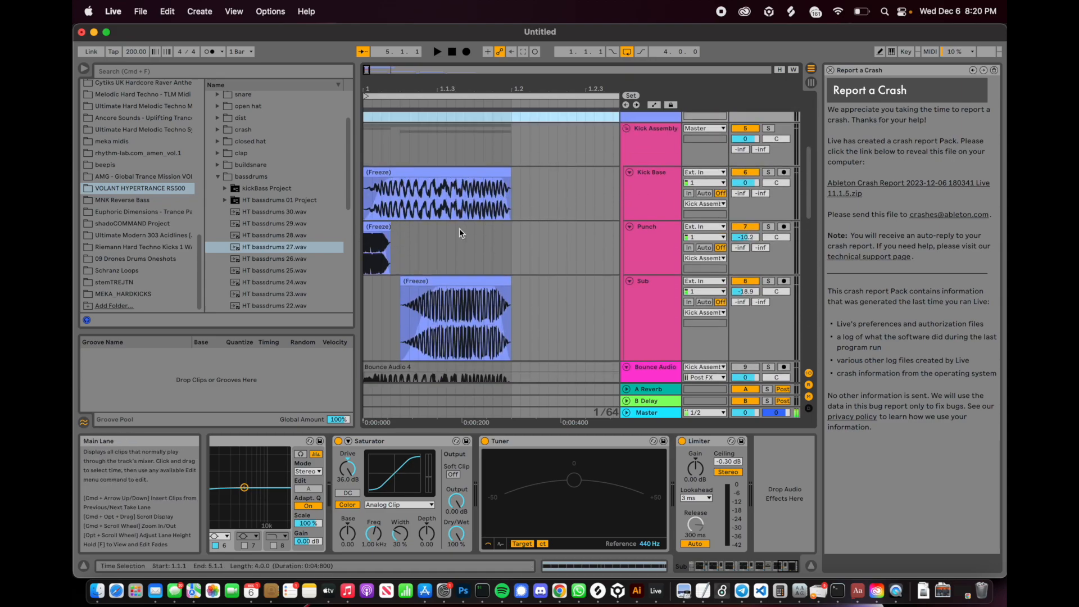
scroll(399, 232, up, 5)
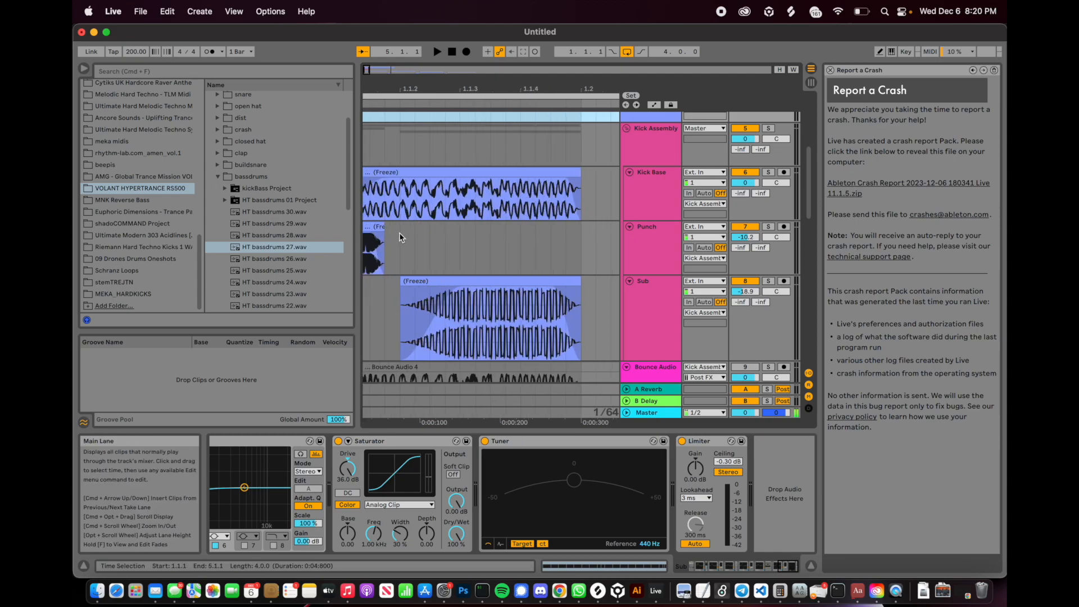
- Inspect the frozen Punch, Kick Base and Sub clips one by one, checking their fades and where the Sub starts after the Punch
click(404, 264)
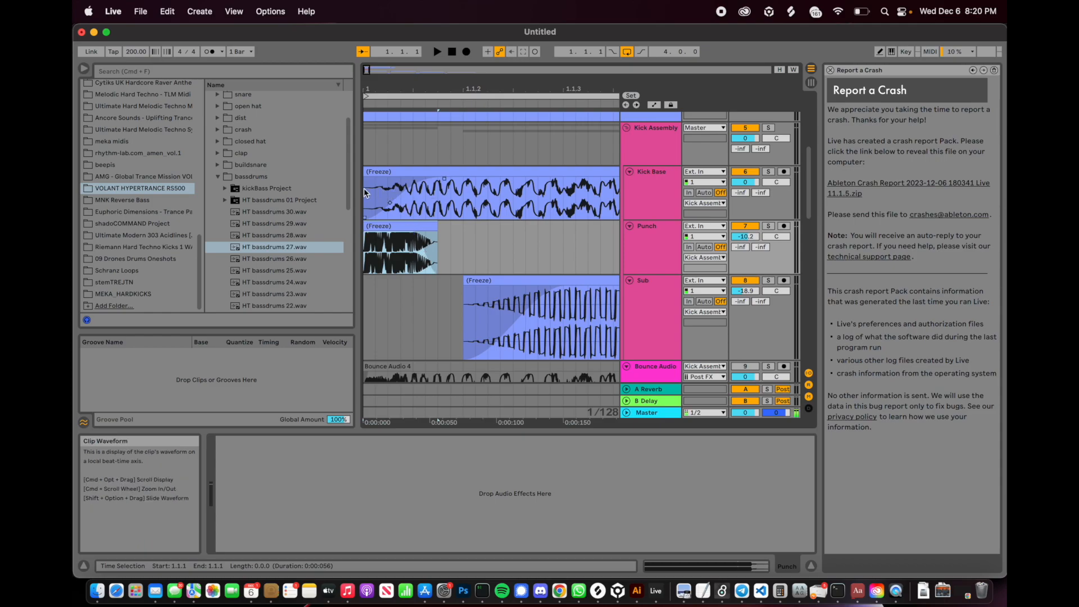
click(378, 174)
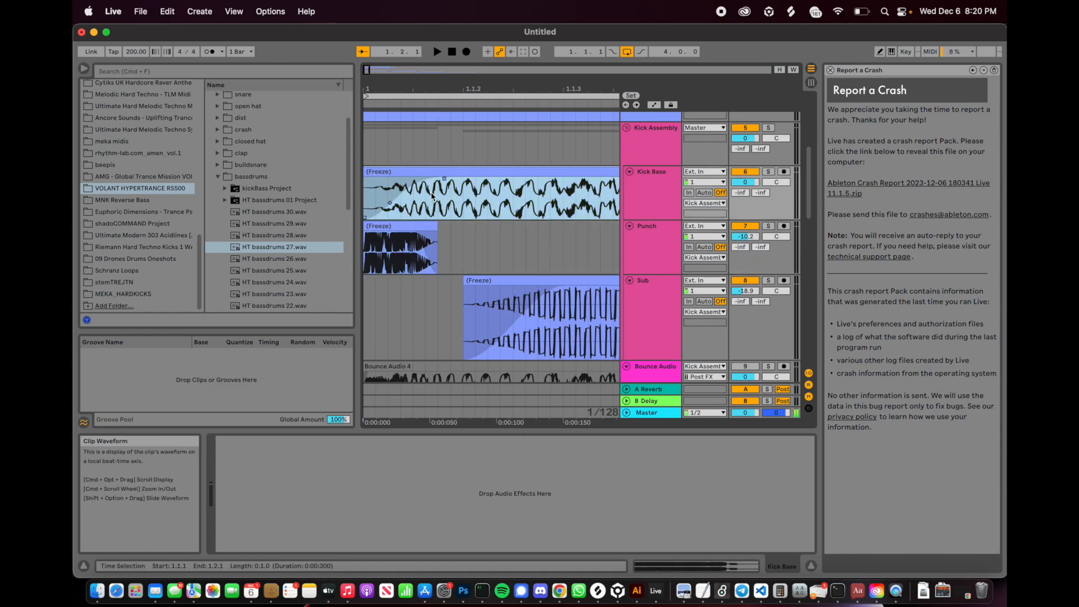
scroll(476, 200, down, 2)
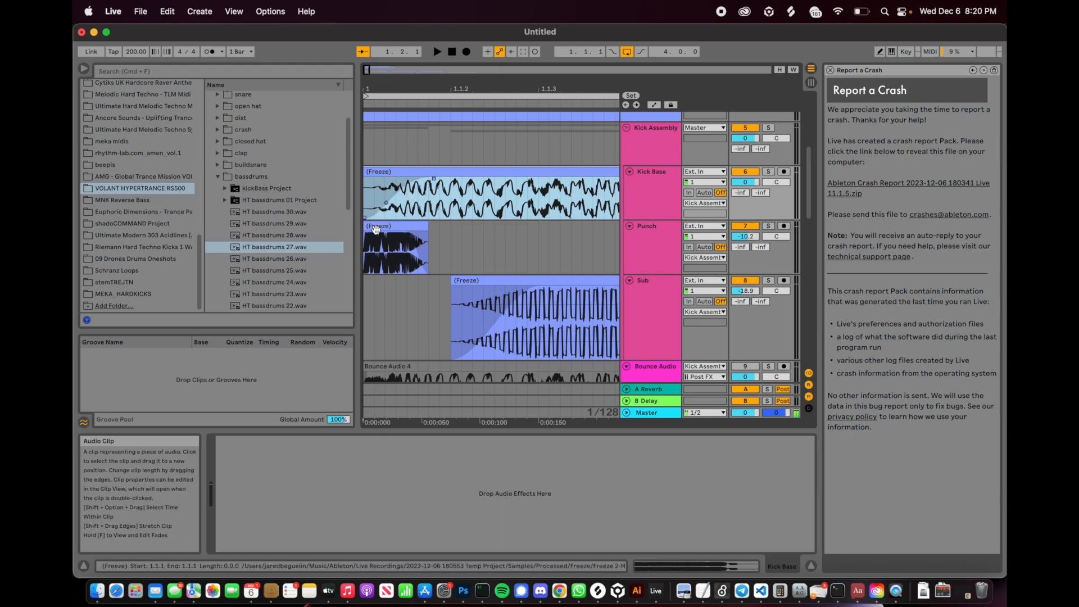
click(430, 248)
click(450, 316)
scroll(450, 316, down, 5)
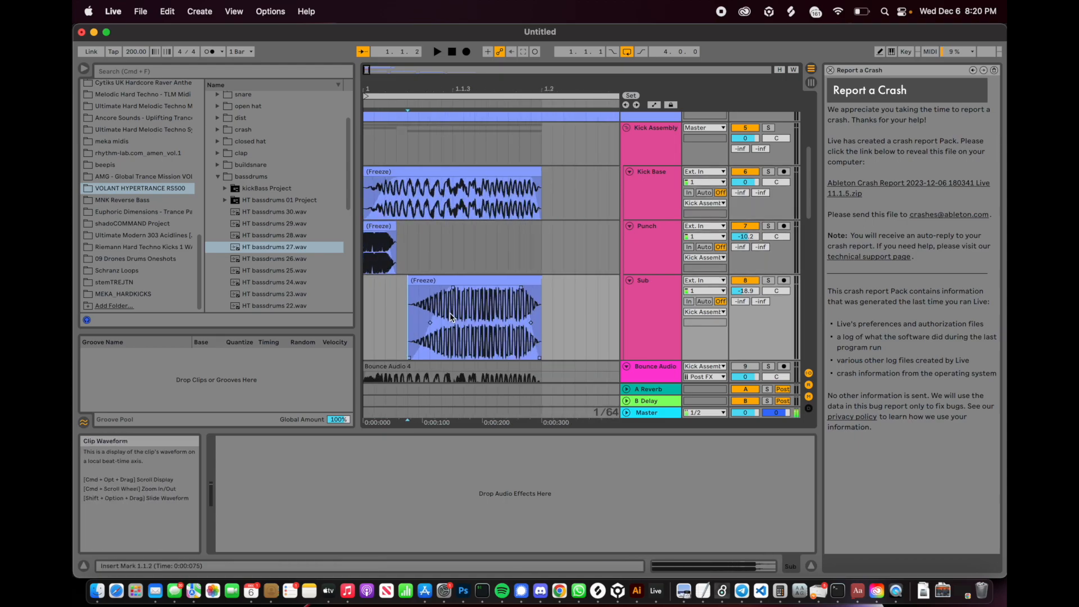
scroll(449, 312, up, 5)
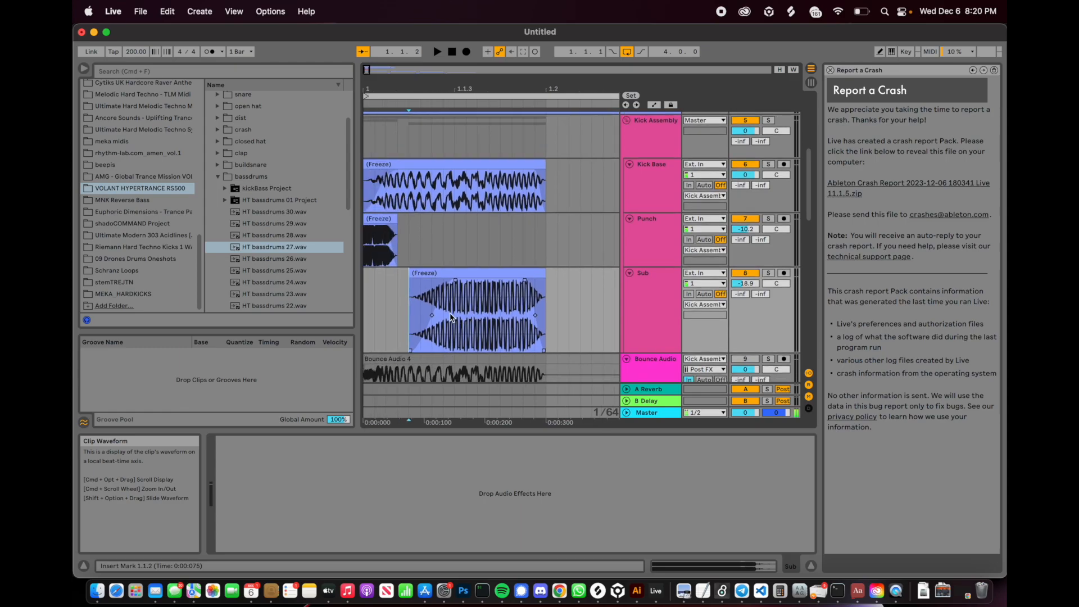
scroll(477, 244, down, 3)
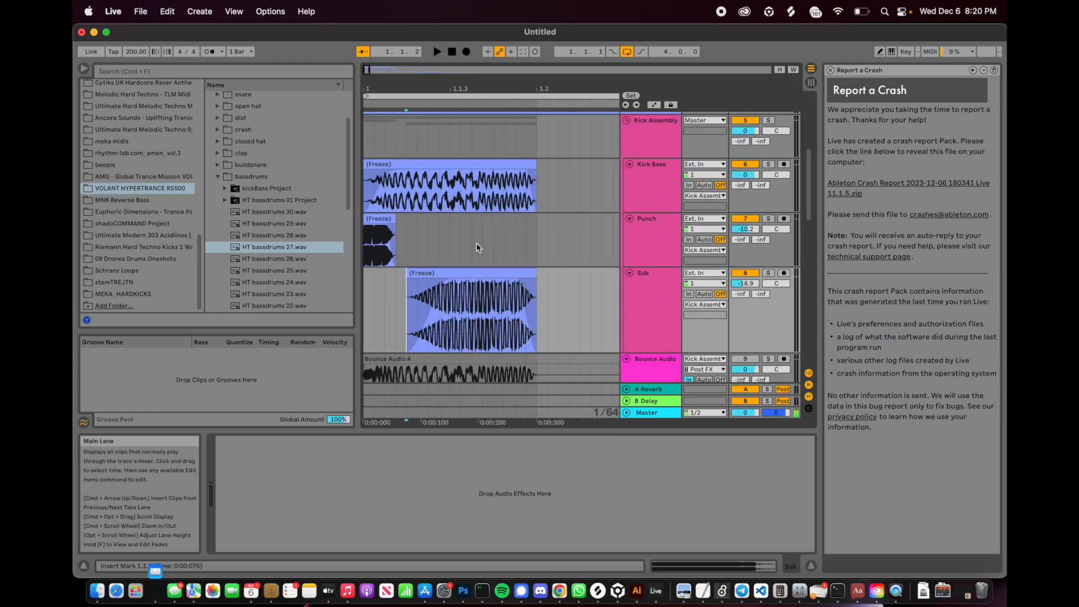
scroll(477, 242, up, 1)
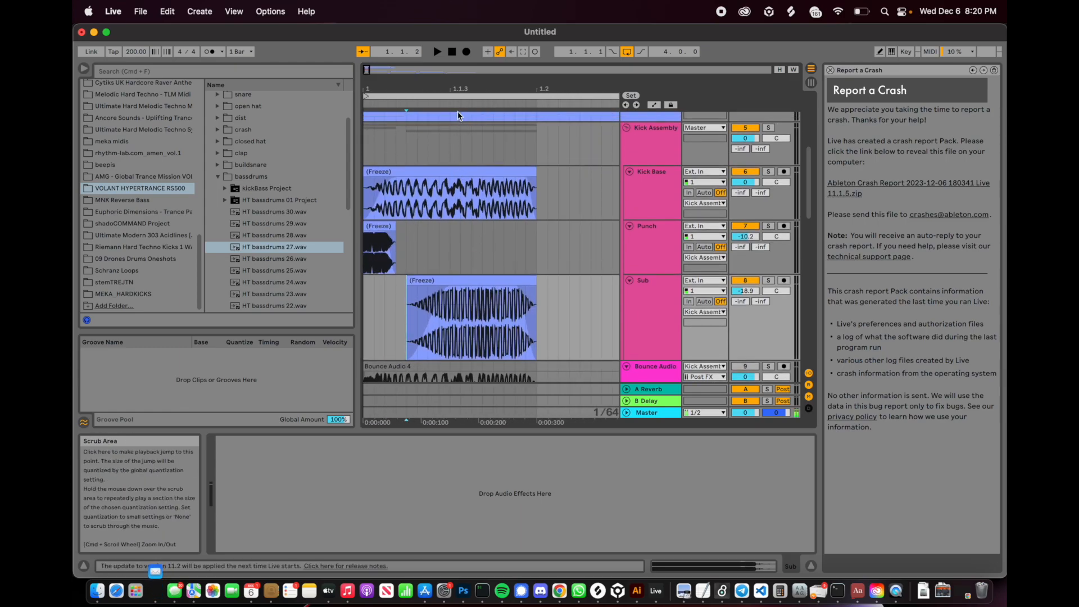
- Shorten the arrangement loop to one beat from 1.1.1 to 1.2.1, covering the frozen Kick Assembly clips
scroll(448, 301, down, 8)
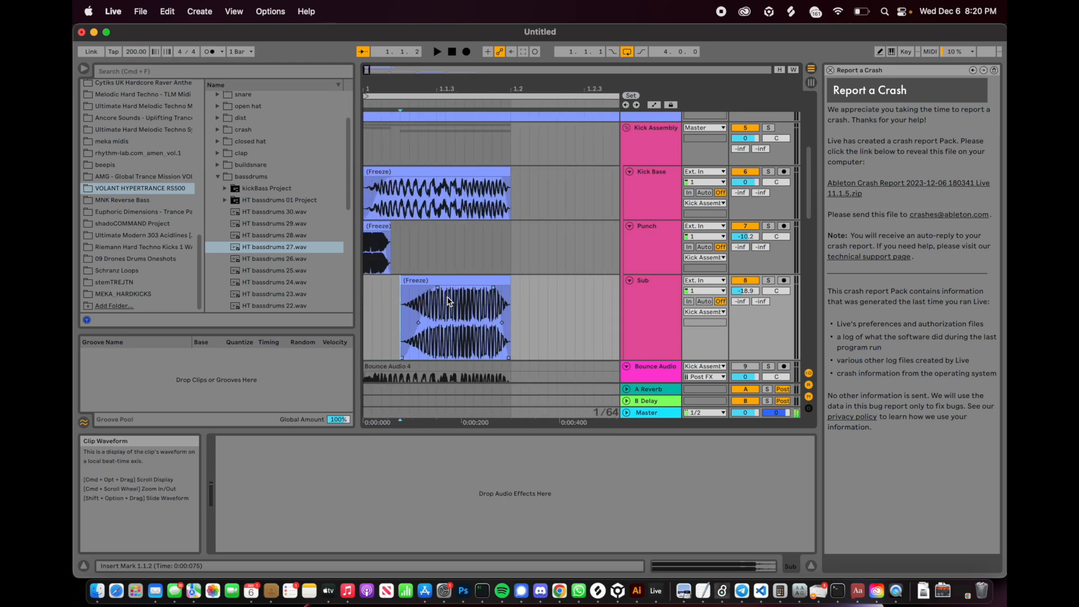
scroll(448, 297, down, 5)
drag(433, 96, 378, 114)
key(z)
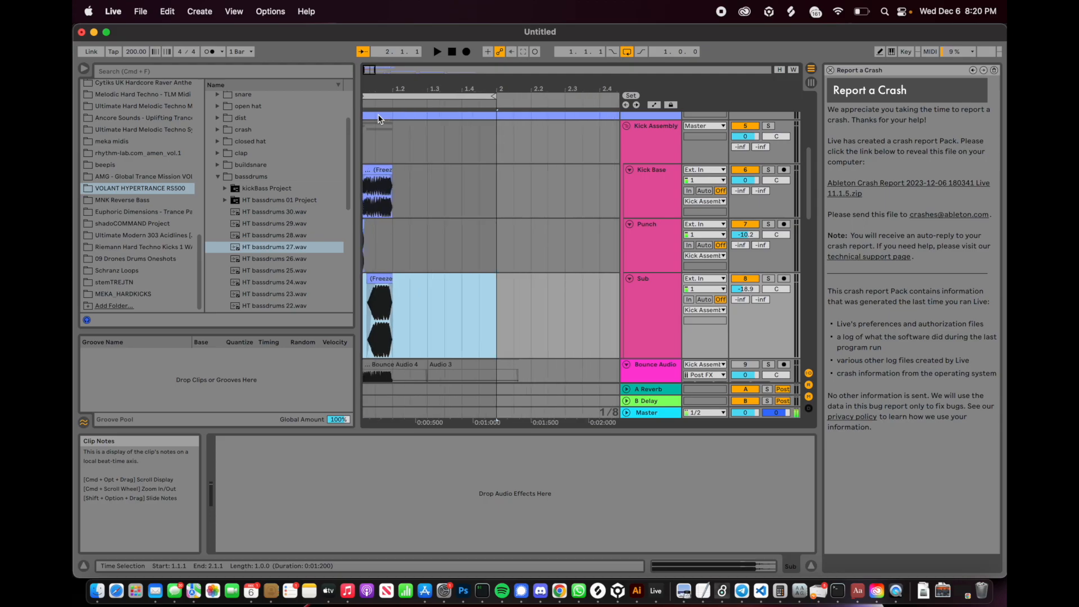
scroll(534, 133, down, 2)
drag(499, 97, 400, 97)
key(z)
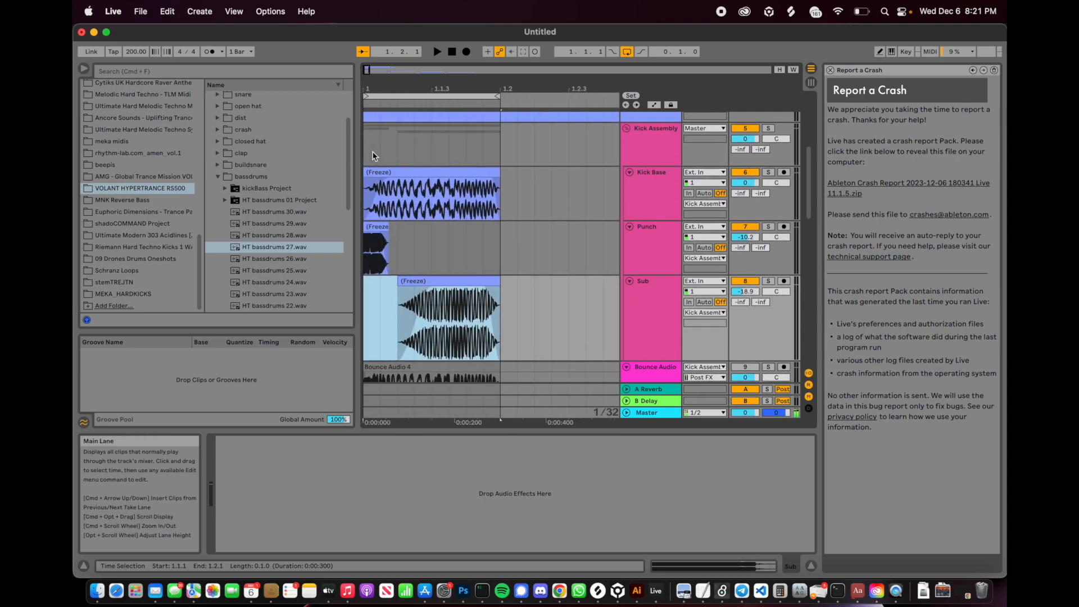
- Solo the Kick Assembly group to audition the layered kick, and switch the solo off
click(767, 132)
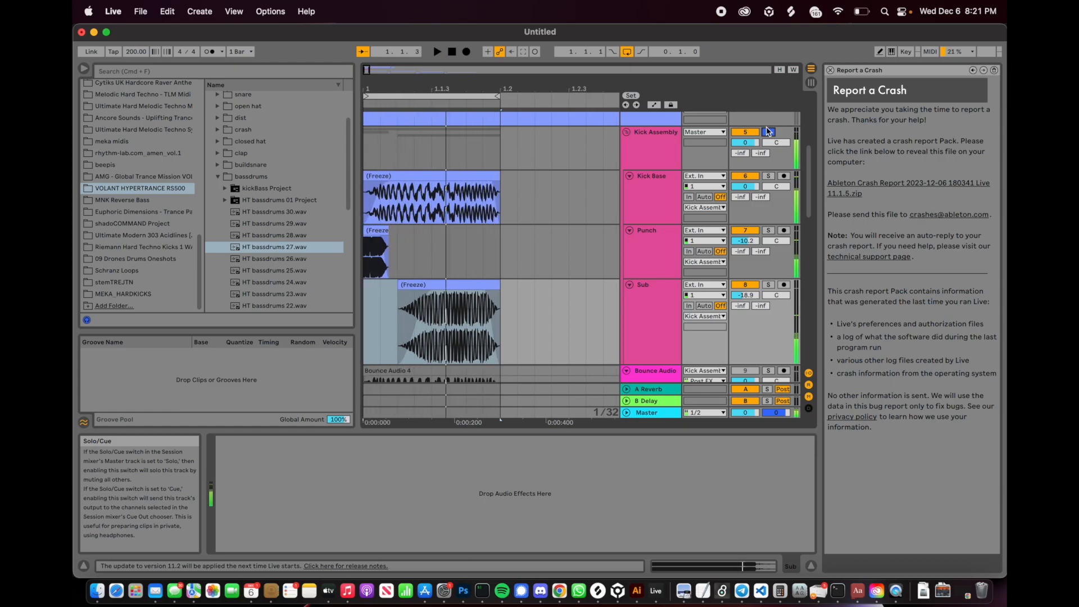
click(768, 131)
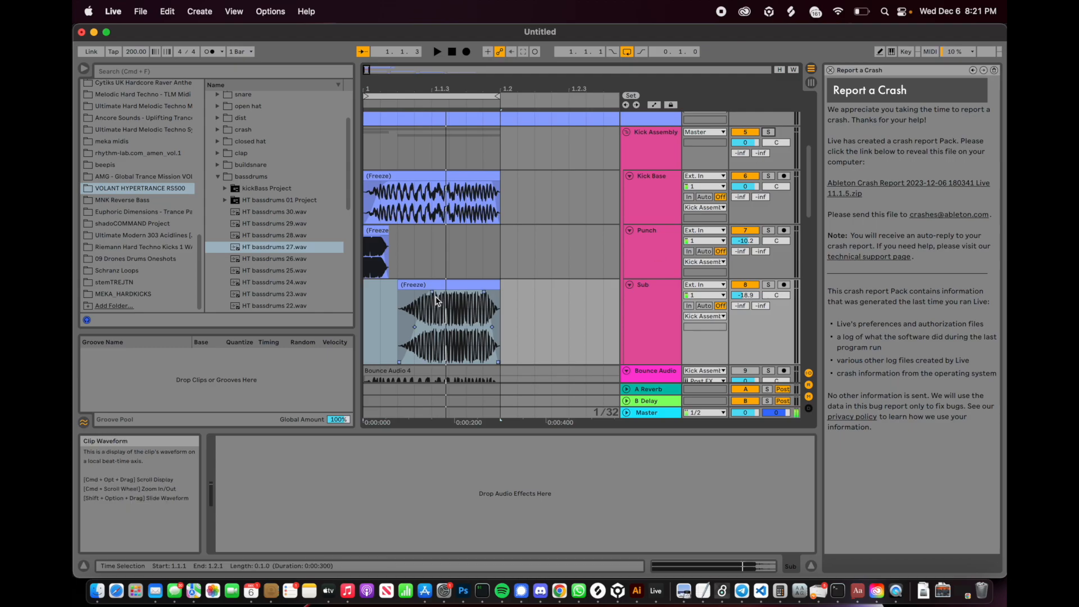
scroll(440, 270, up, 2)
scroll(440, 270, down, 2)
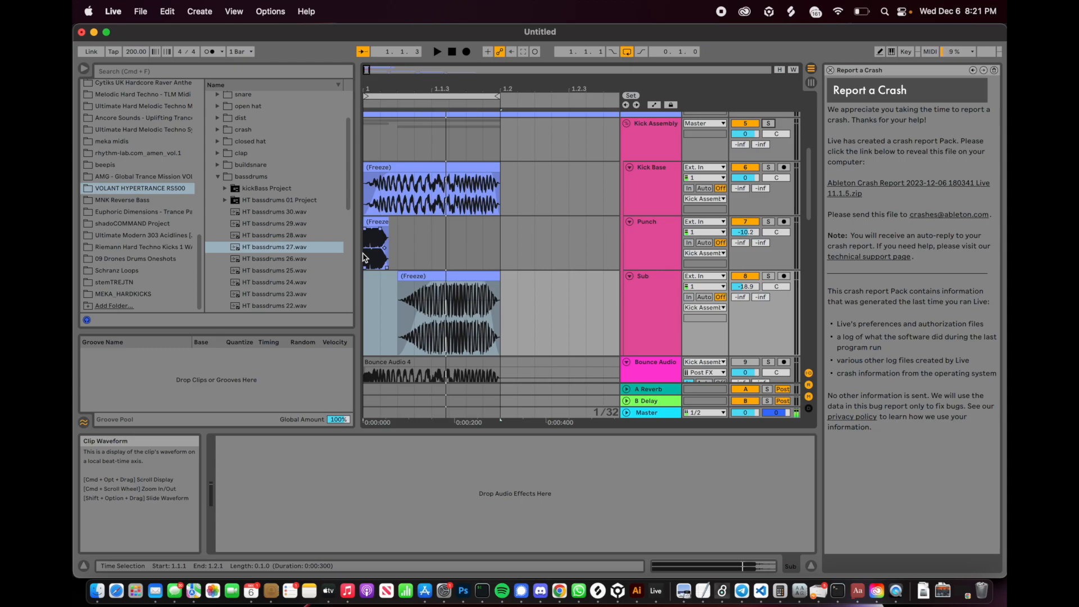
- Examine the frozen Sub clip's fade-in and waveform up close against the Kick Base clip
scroll(438, 285, up, 4)
scroll(437, 283, down, 4)
click(437, 282)
scroll(436, 283, down, 1)
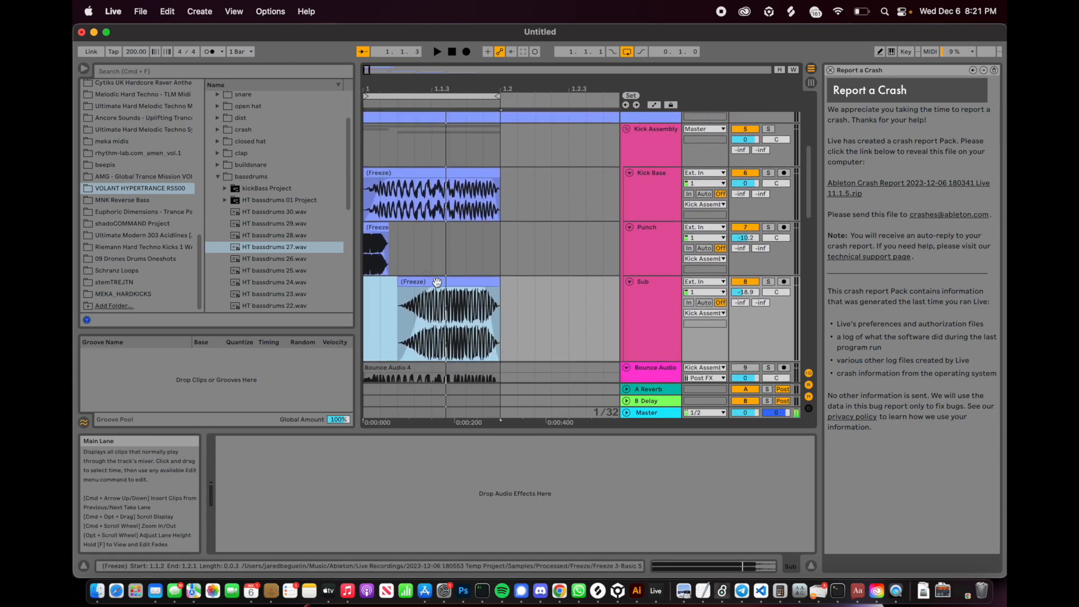
click(633, 291)
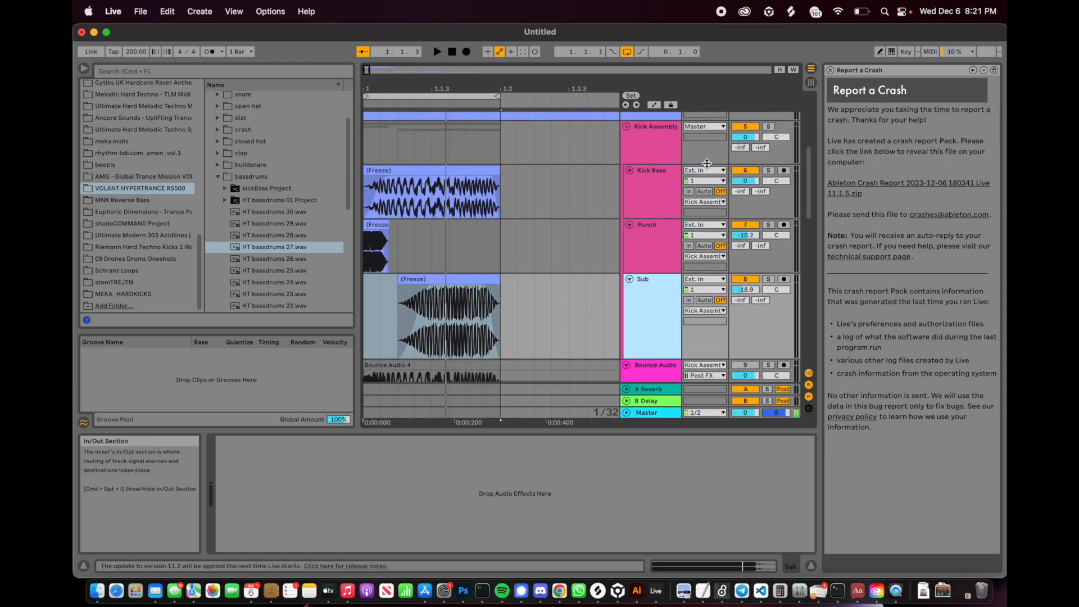
scroll(387, 267, up, 5)
scroll(536, 323, right, 1)
click(536, 322)
scroll(536, 325, up, 6)
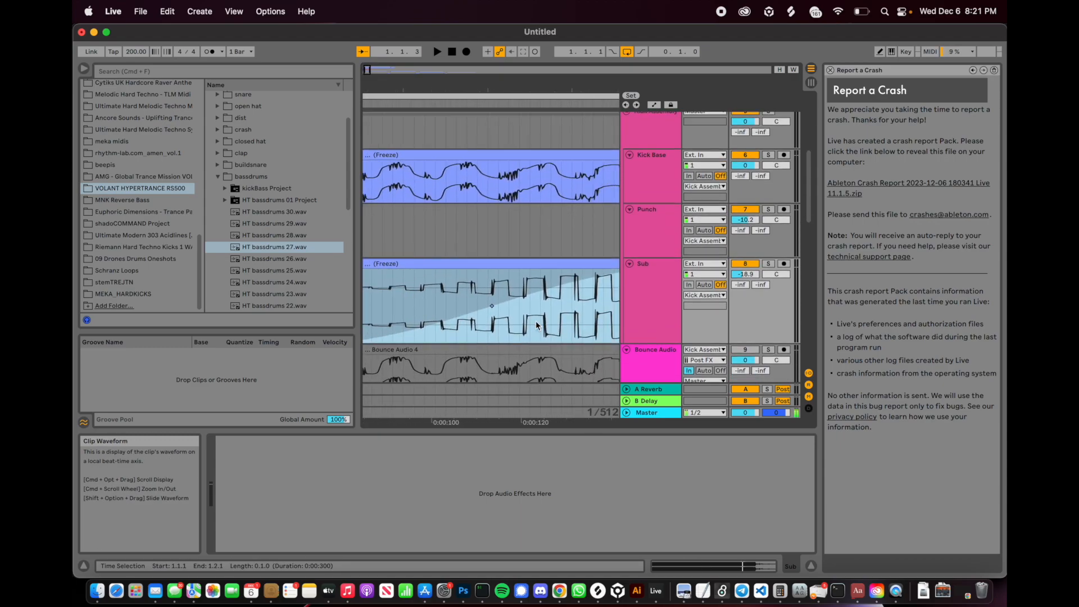
scroll(536, 325, down, 4)
scroll(536, 325, down, 5)
scroll(536, 325, down, 4)
scroll(536, 325, up, 5)
scroll(536, 325, left, 5)
scroll(536, 325, down, 3)
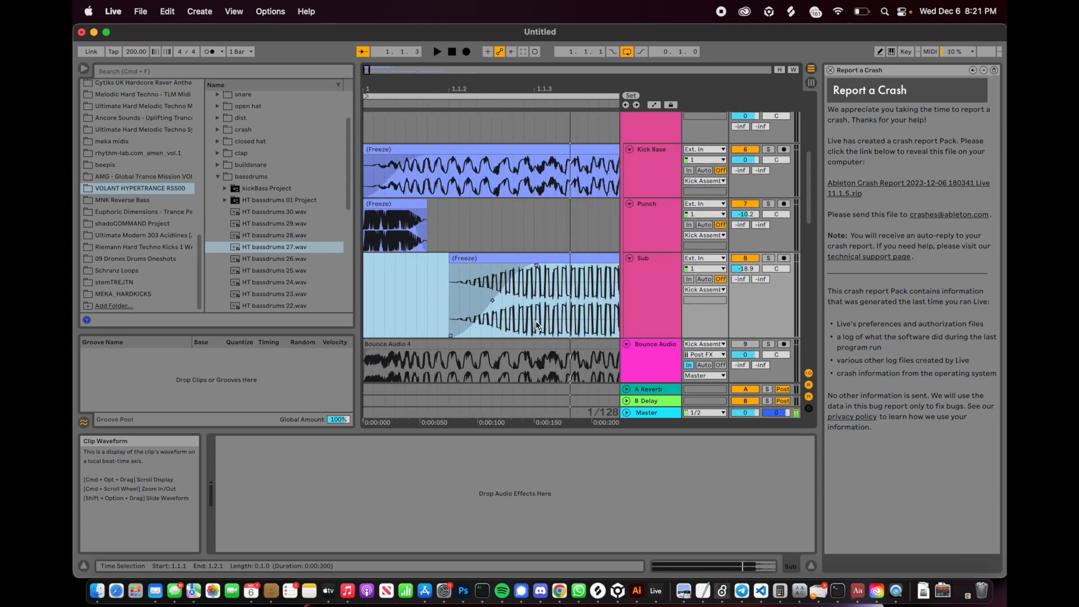
scroll(536, 324, down, 4)
scroll(536, 323, up, 2)
scroll(480, 294, up, 10)
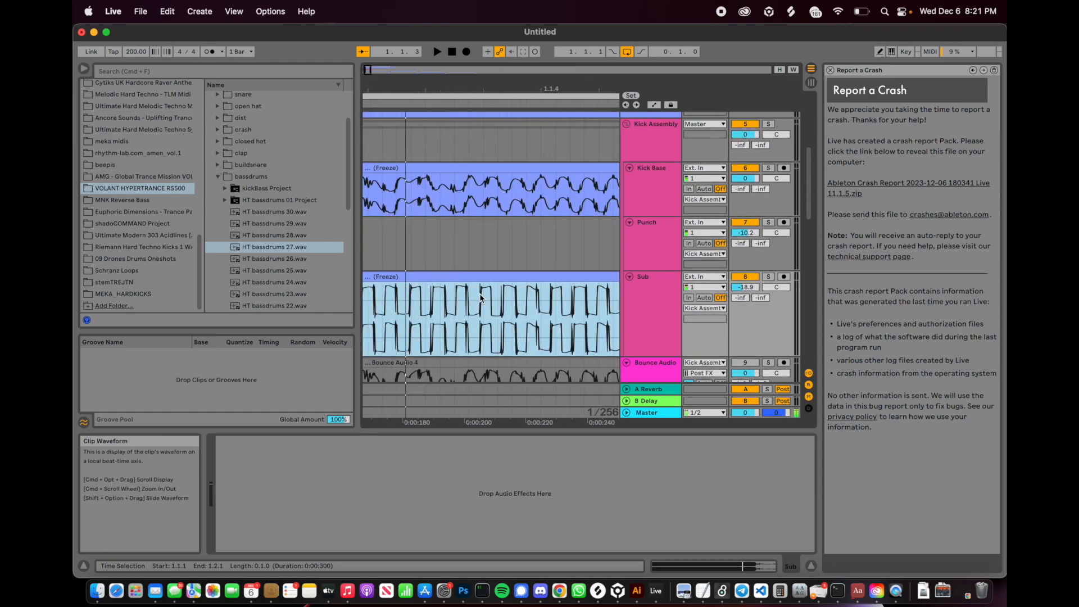
- Examine how the Sub's fade-in lines up with the Kick Base and Punch clips across the one-beat loop
scroll(480, 294, down, 2)
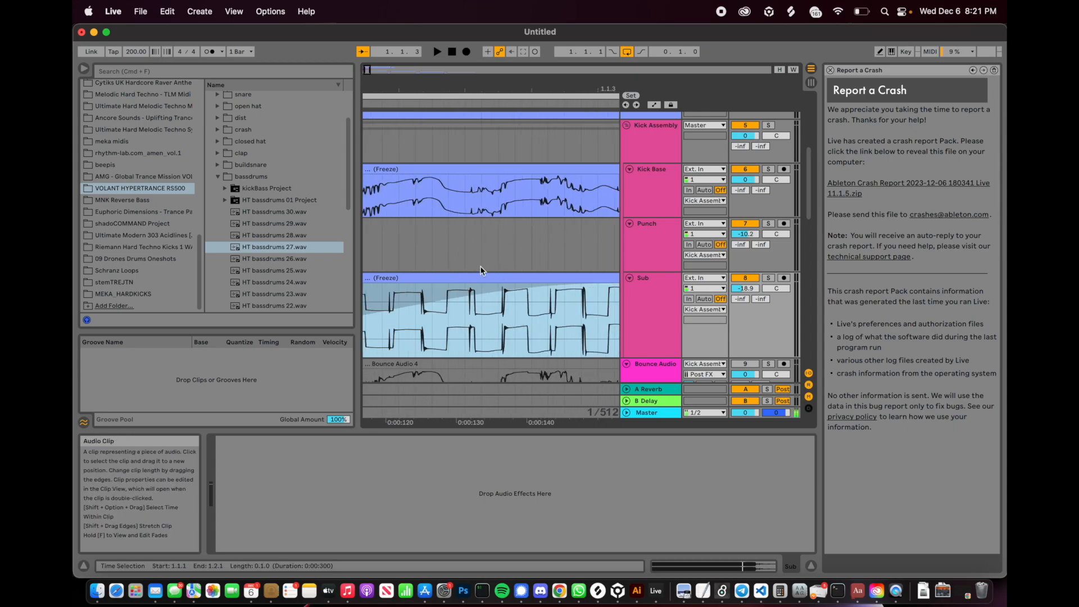
scroll(445, 223, down, 2)
scroll(444, 223, left, 5)
scroll(444, 225, down, 5)
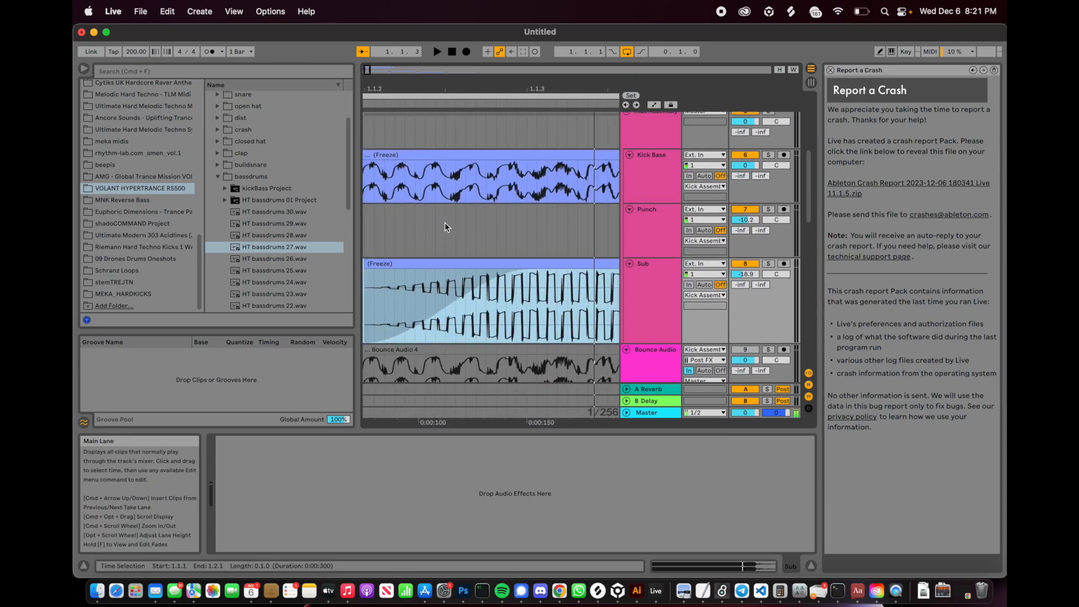
scroll(445, 225, up, 5)
scroll(445, 225, left, 4)
scroll(444, 224, down, 2)
scroll(444, 222, down, 2)
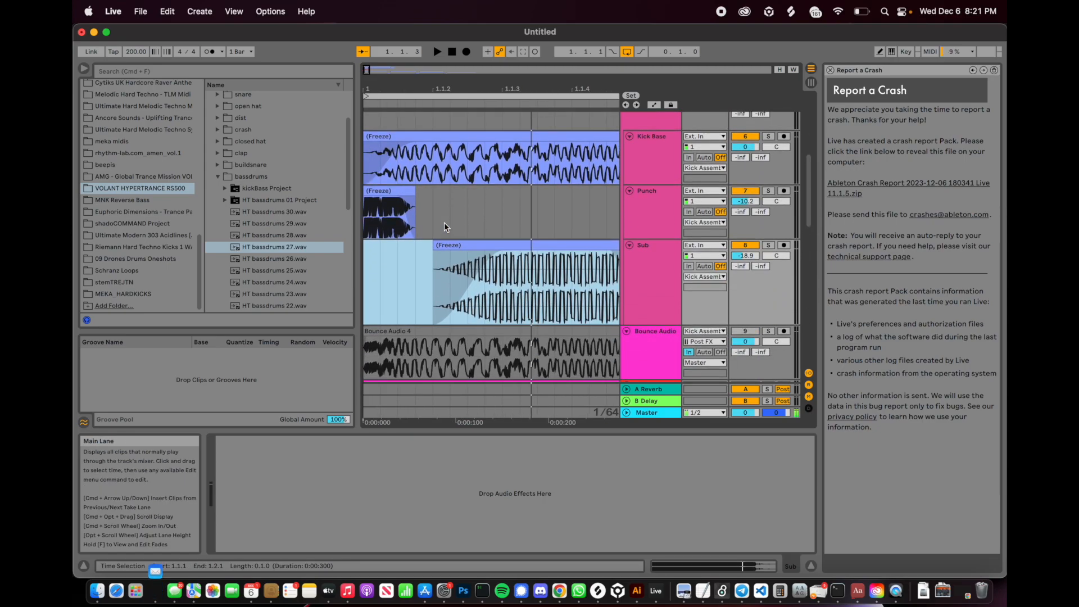
scroll(524, 263, down, 5)
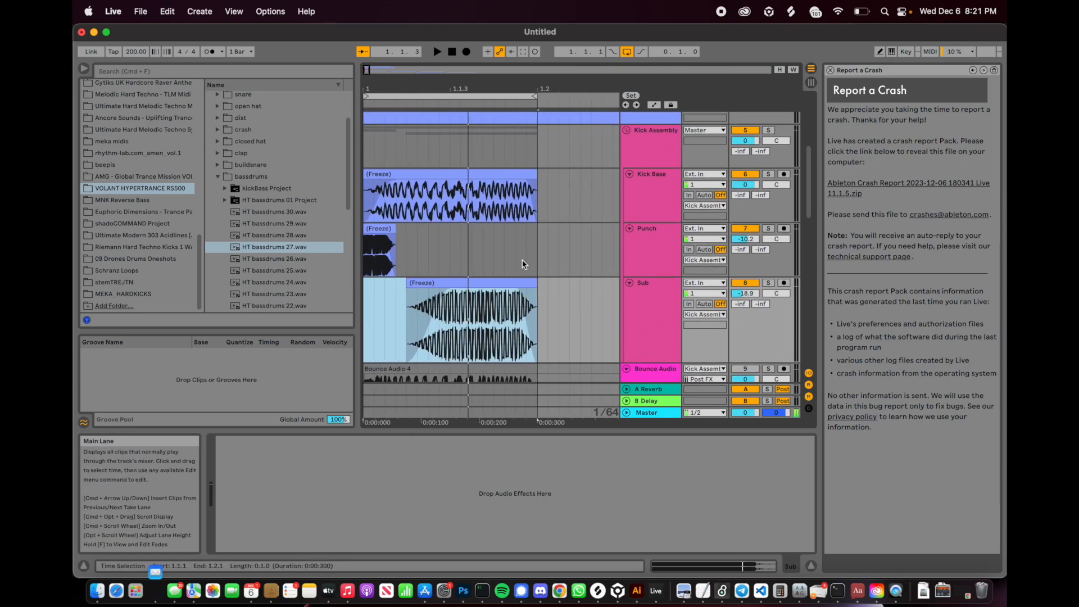
scroll(524, 263, up, 5)
scroll(523, 263, down, 3)
scroll(523, 263, left, 3)
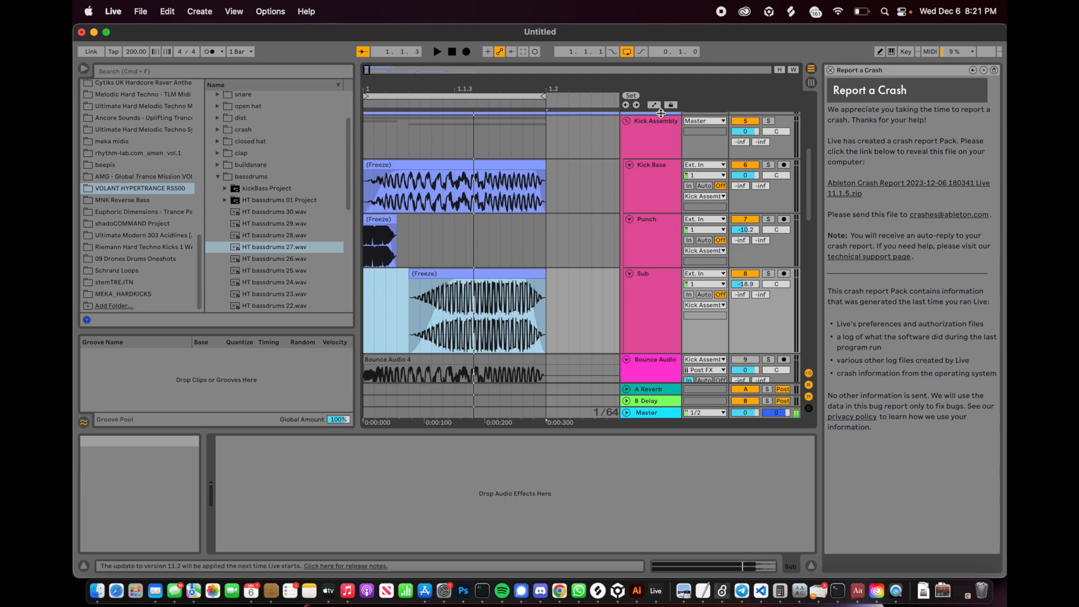
- Show the Kick Assembly group's device chain and review the frozen layers it processes
click(649, 143)
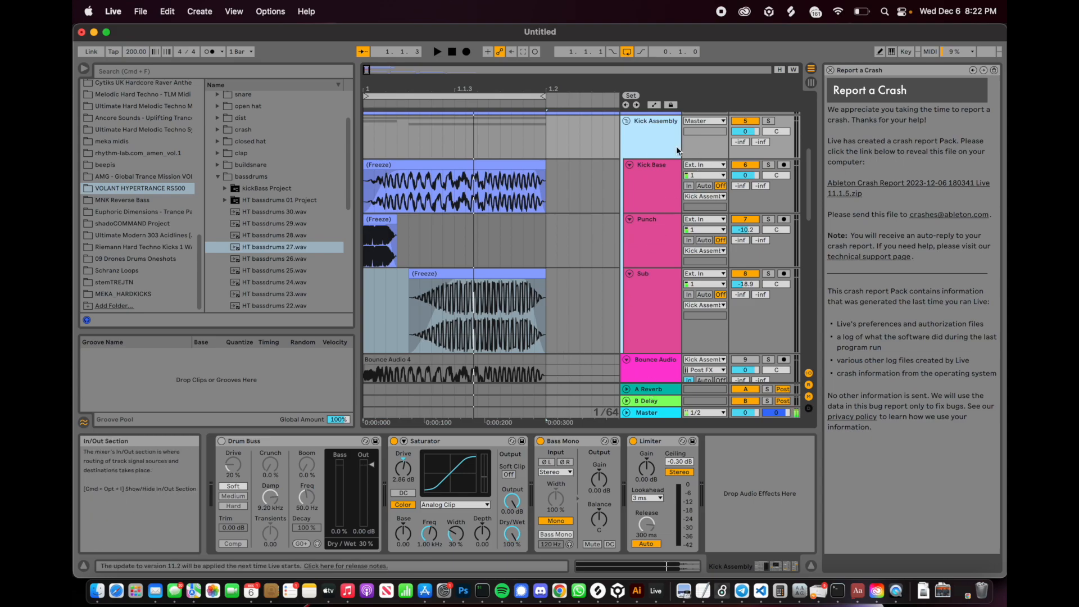
scroll(709, 201, down, 4)
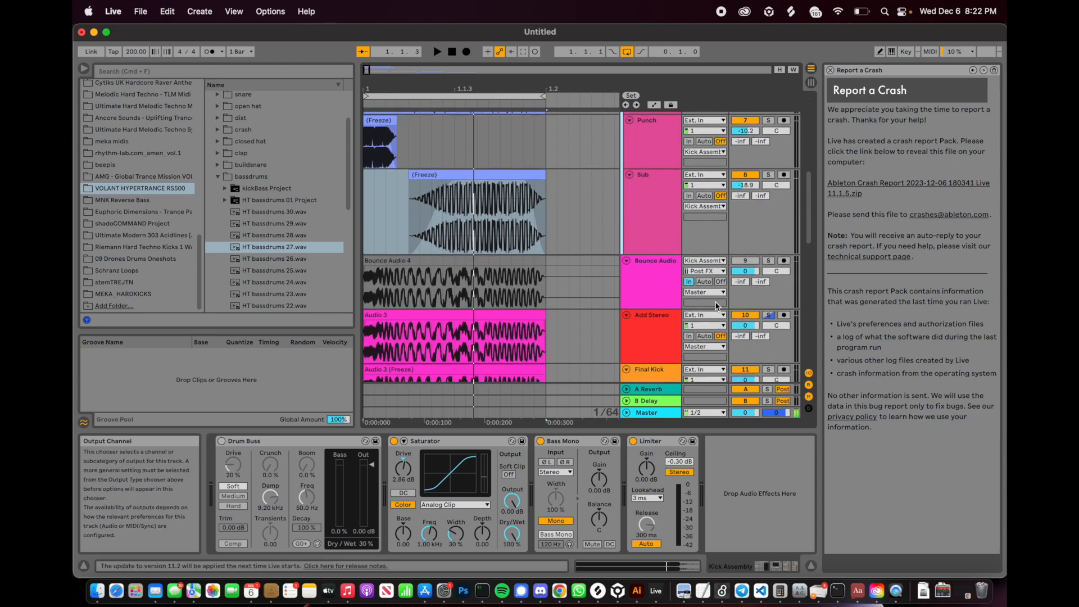
scroll(719, 265, up, 4)
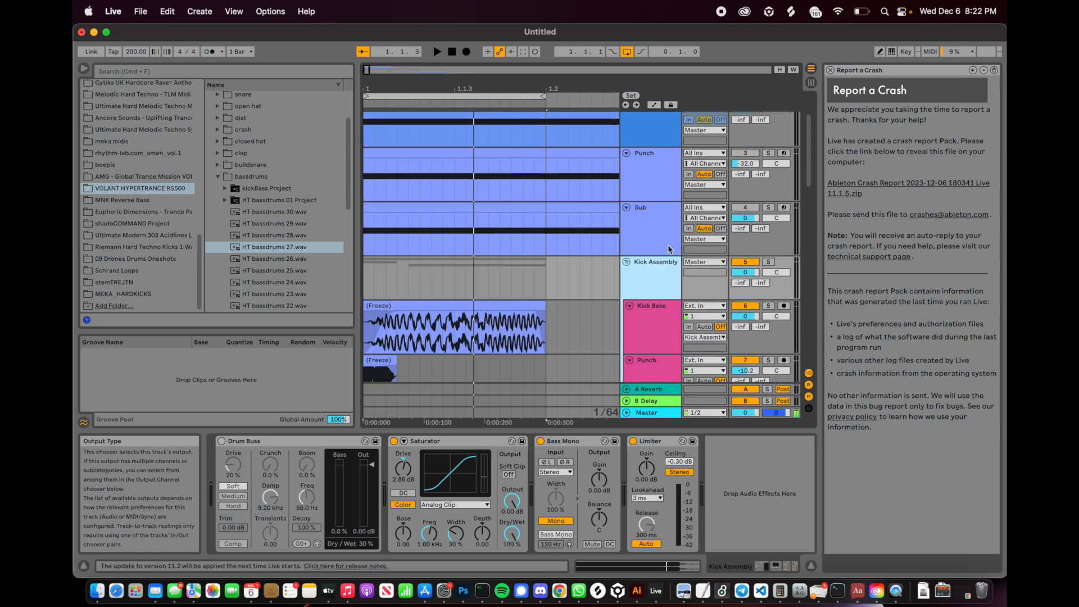
scroll(703, 292, down, 3)
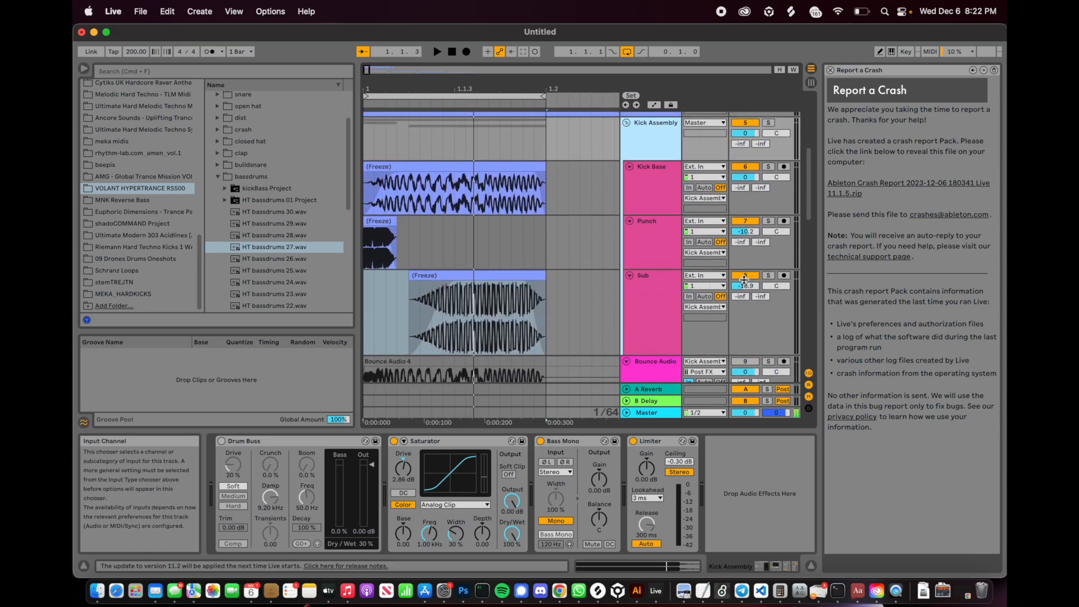
- Review the Bounce Audio, Add Stereo and Final Kick tracks and their one-beat clips
scroll(714, 335, down, 3)
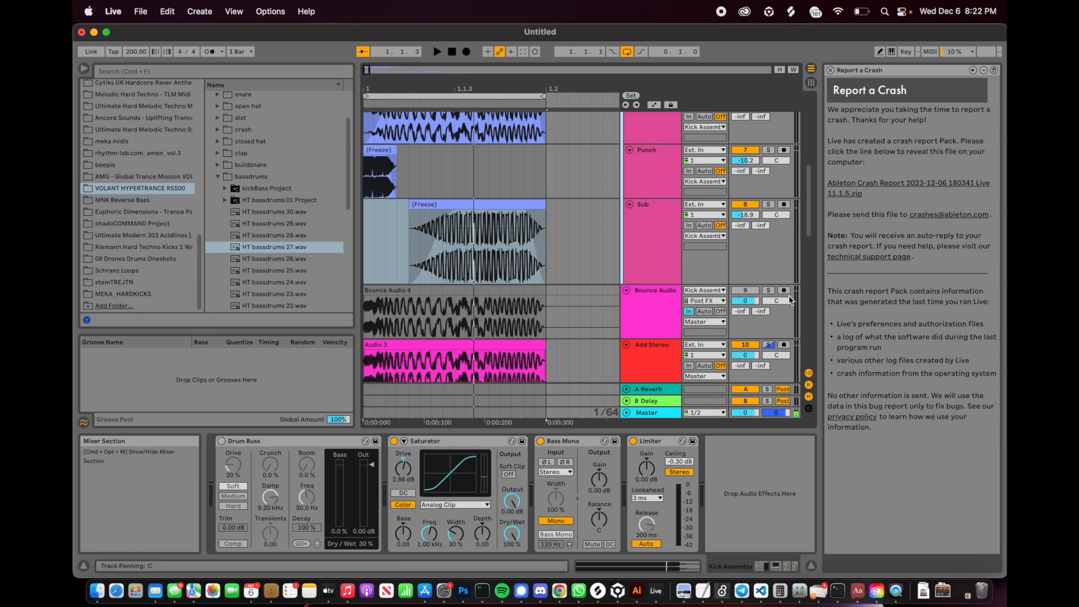
scroll(773, 276, down, 5)
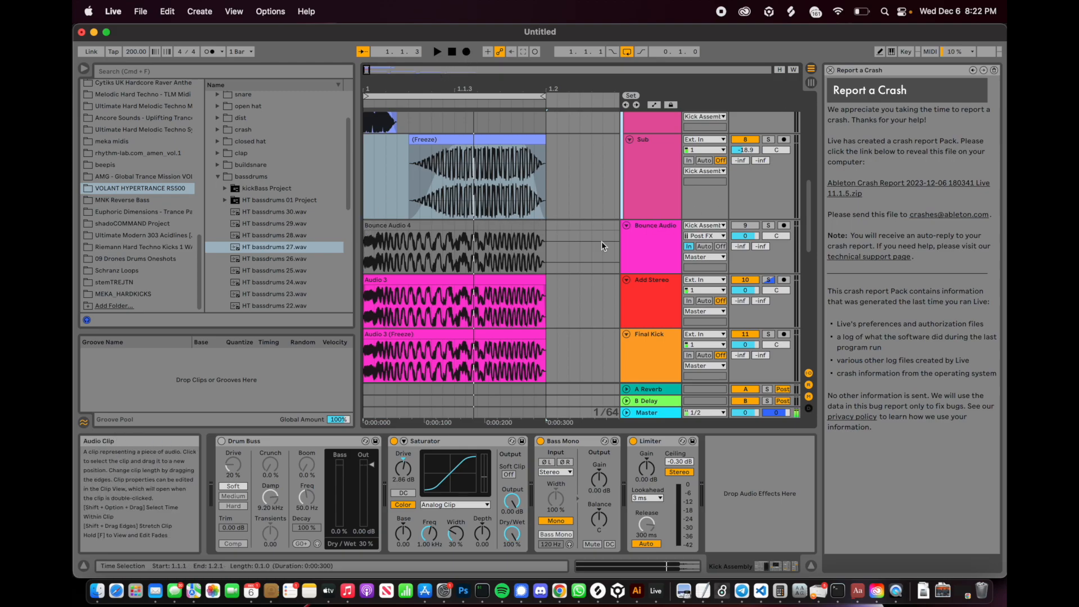
scroll(591, 256, down, 5)
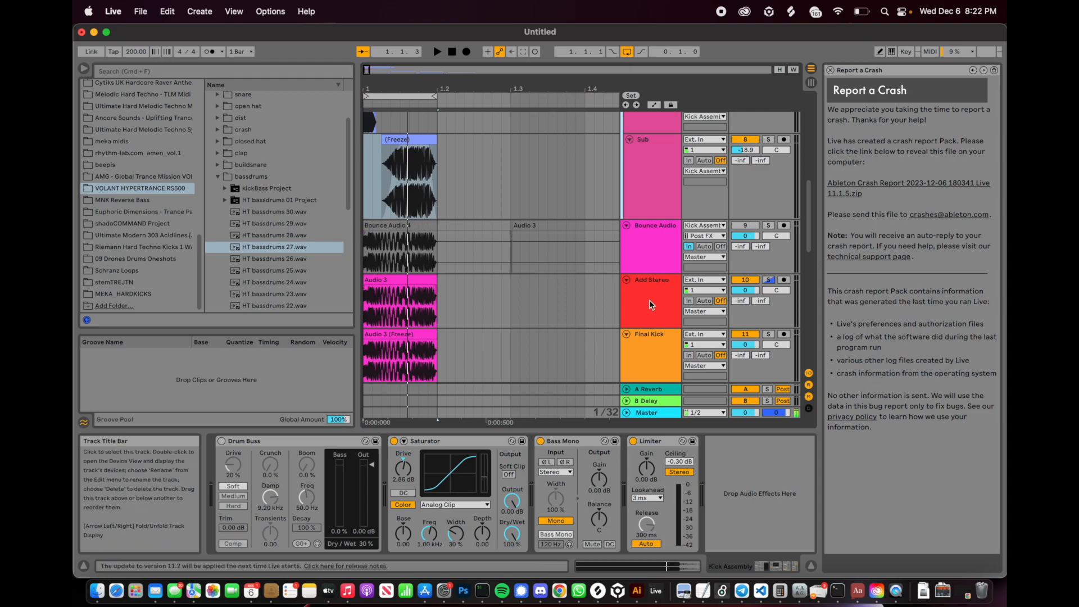
scroll(491, 261, down, 3)
scroll(599, 251, up, 5)
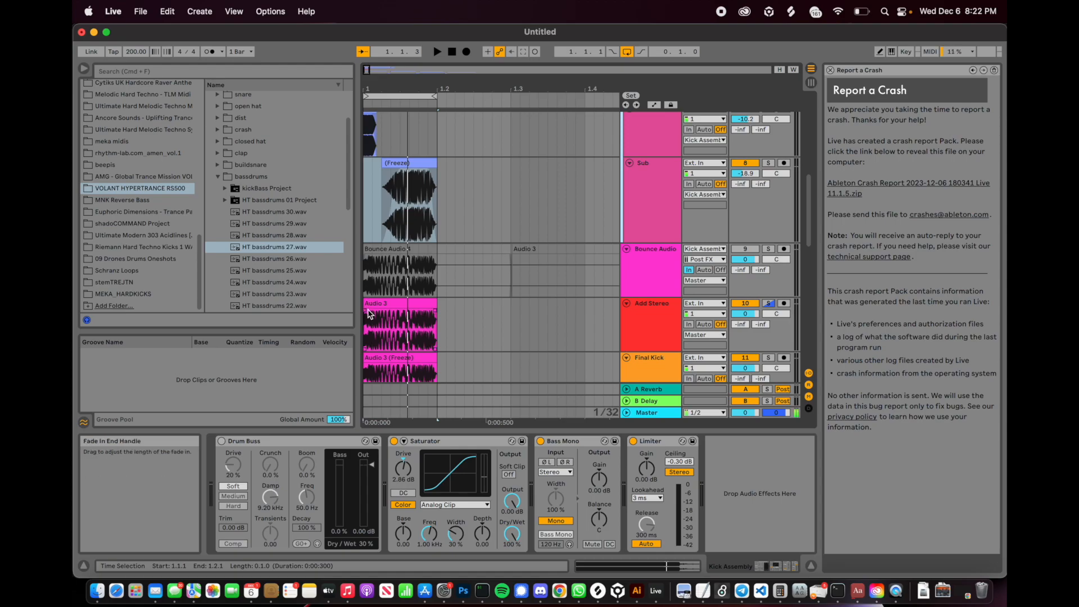
- Audition the Add Stereo track soloed with its mastering rack bypassed, and turn the rack back on
click(541, 300)
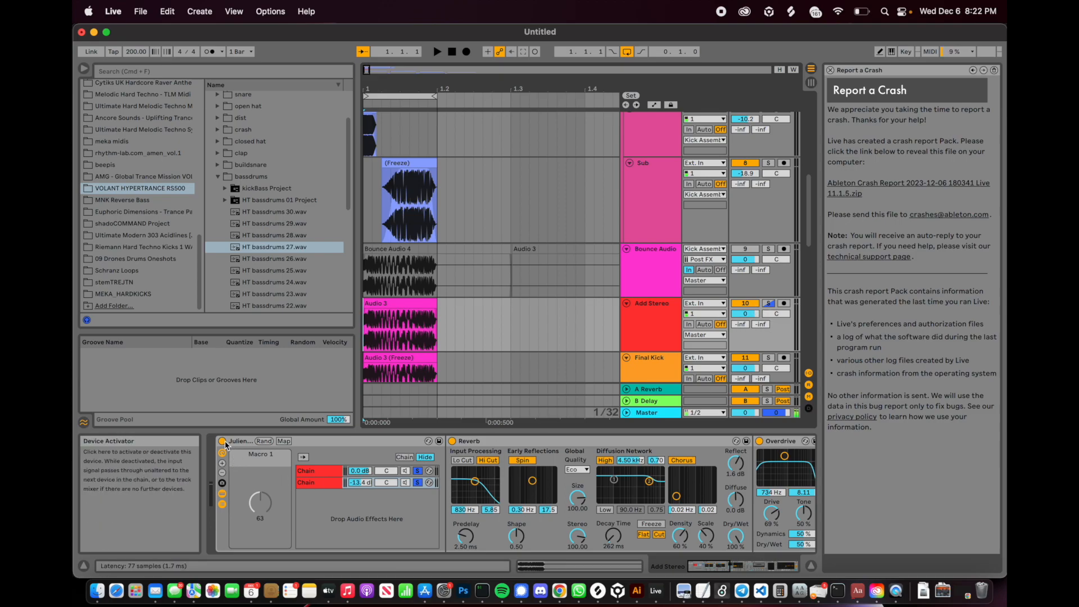
click(774, 304)
key(space)
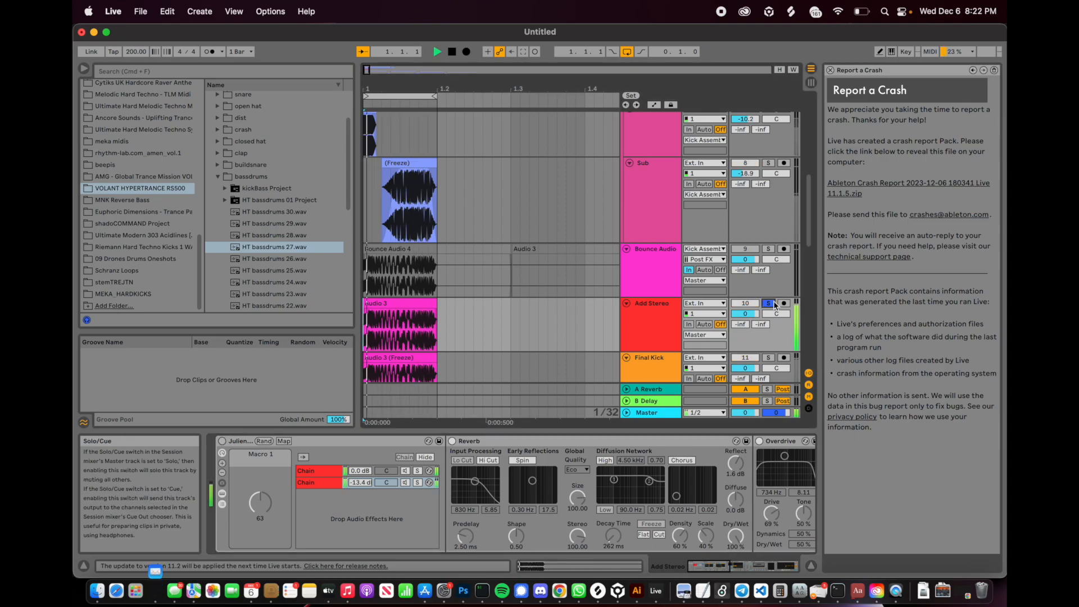
key(space)
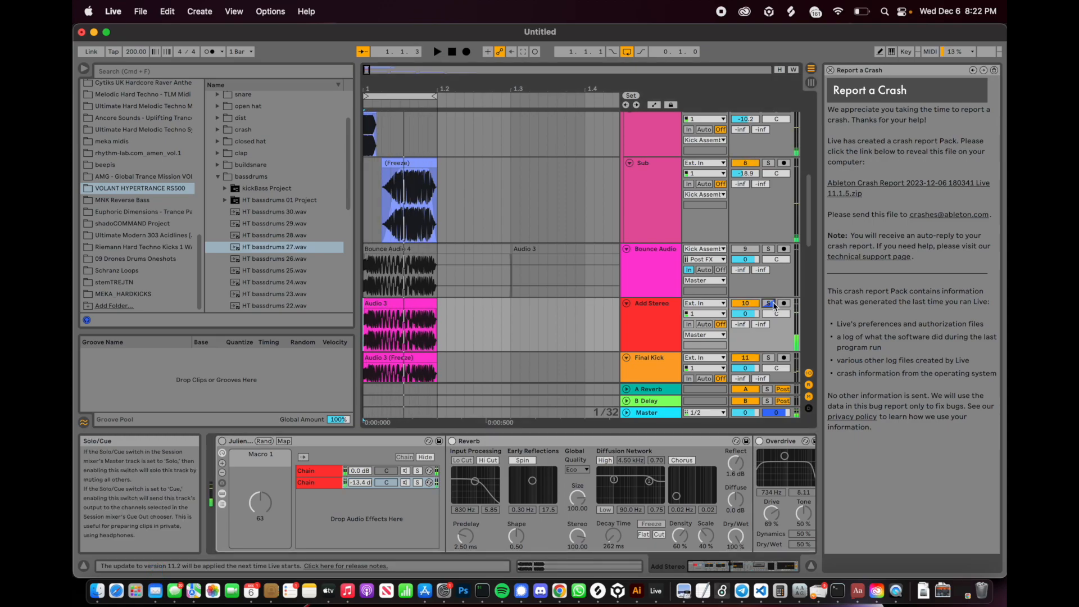
scroll(545, 363, down, 2)
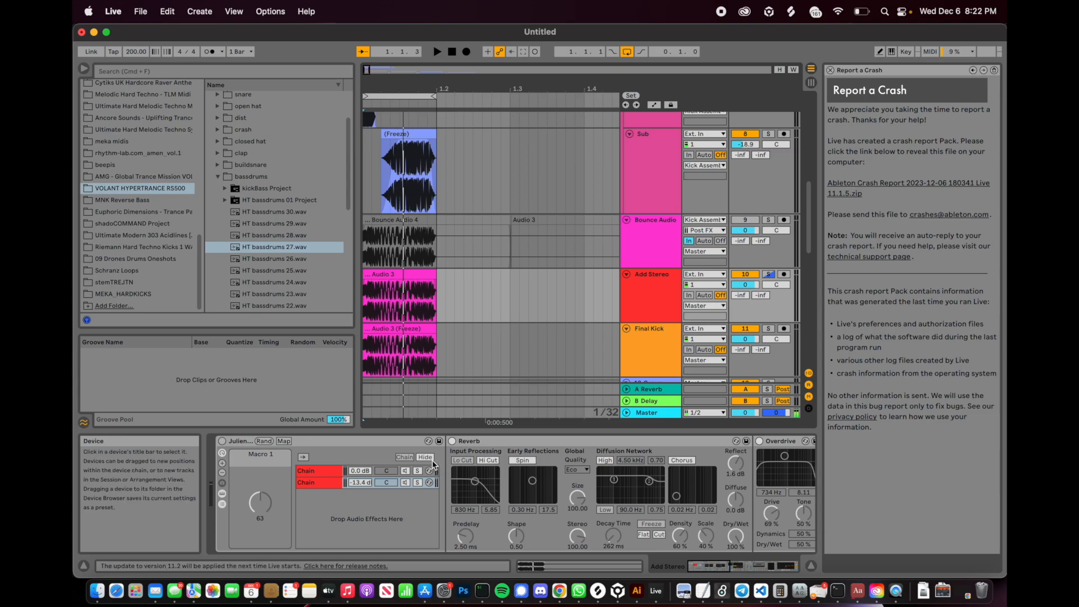
click(222, 442)
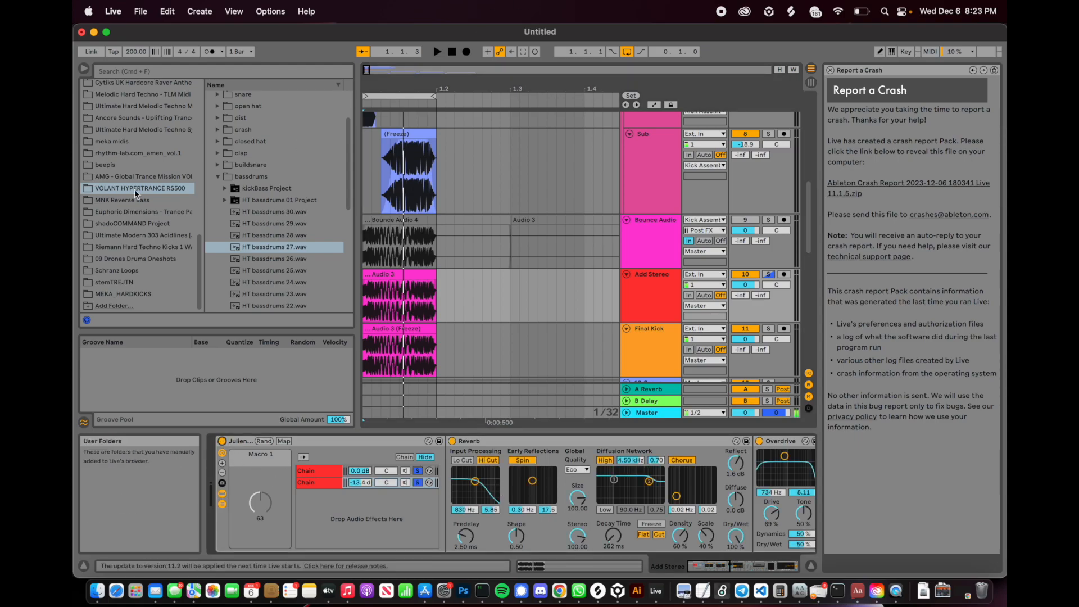
- Inspect both chains of the Add Stereo rack and switch the first chain's EQ Eight to editing the mid channel
scroll(137, 180, up, 10)
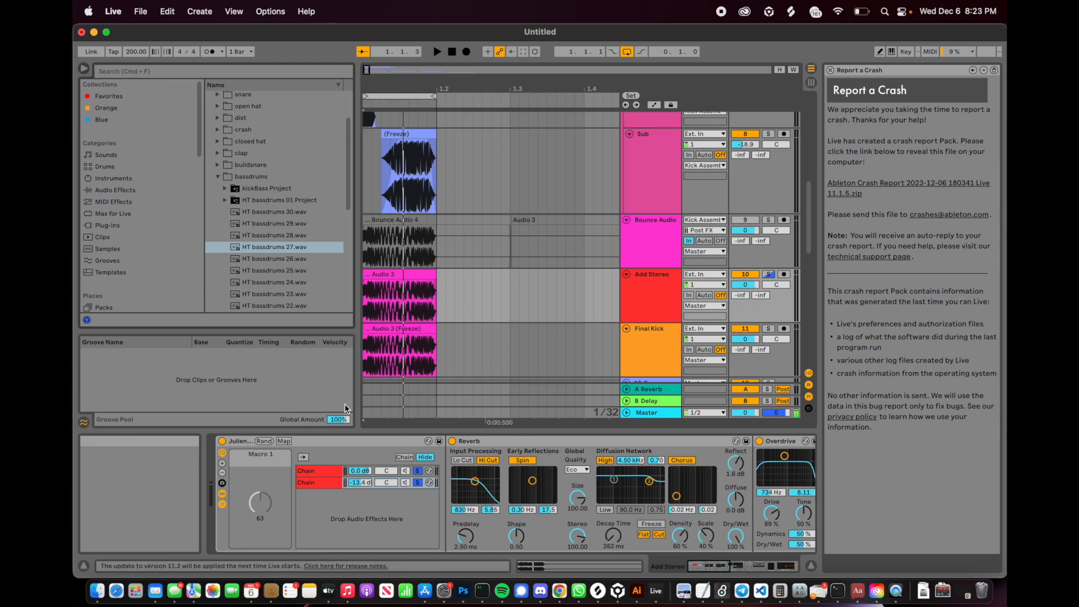
click(332, 471)
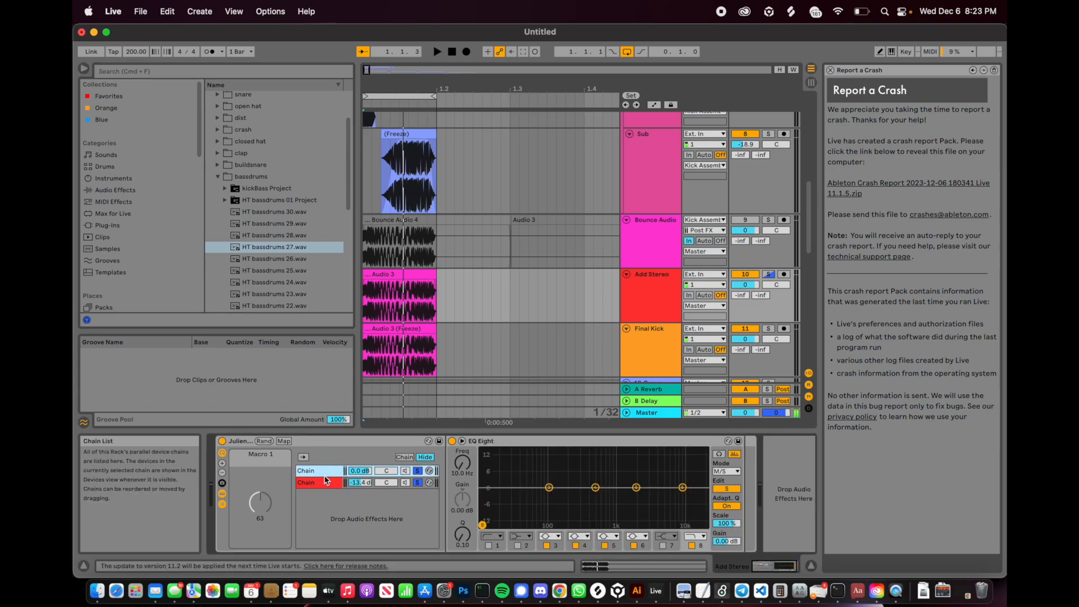
click(574, 437)
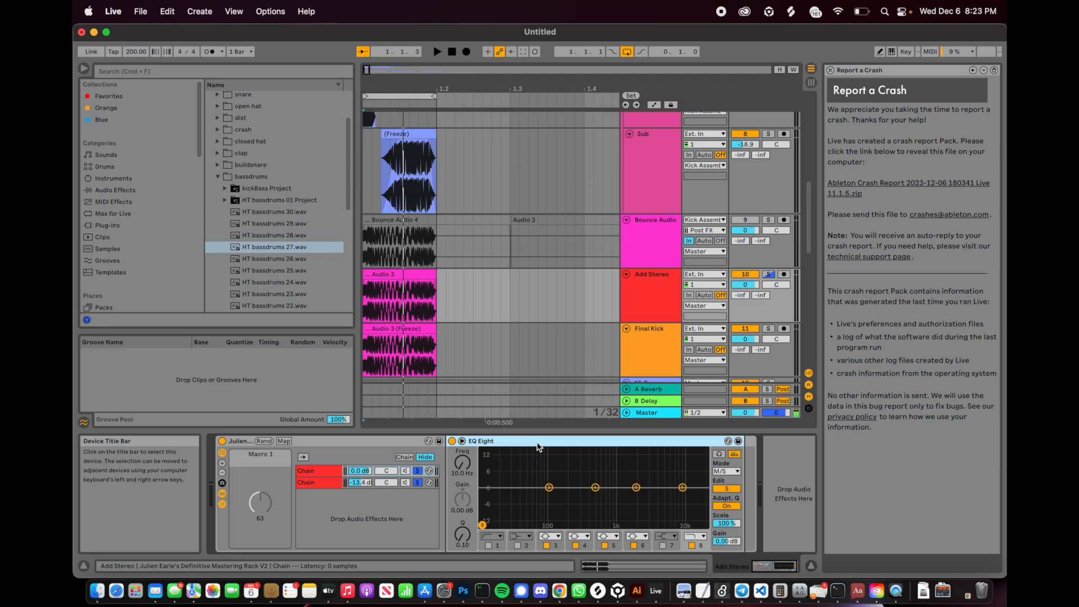
click(322, 481)
click(321, 474)
click(727, 490)
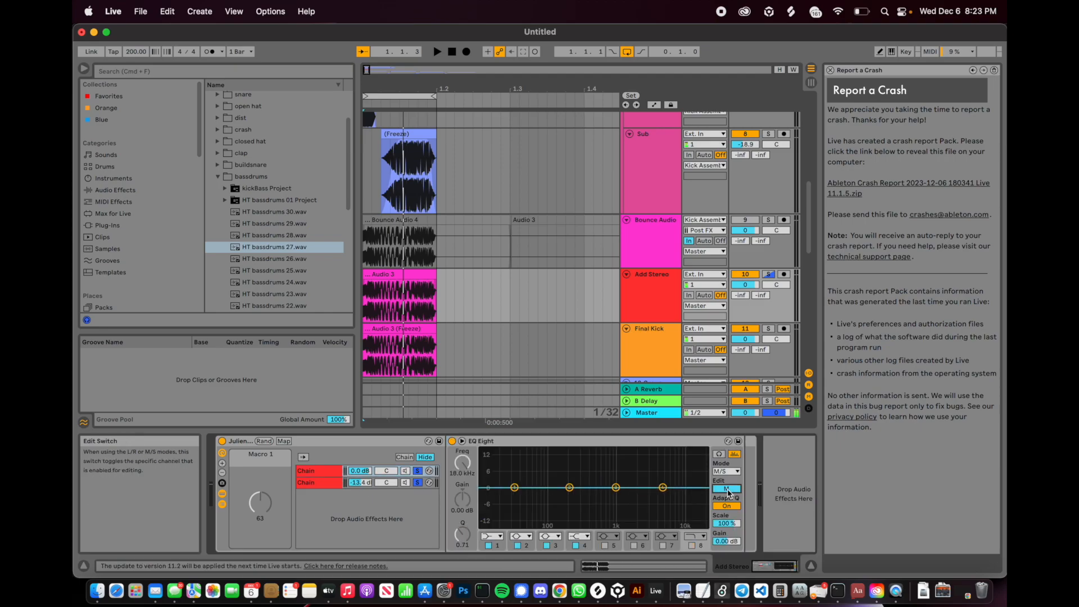
- Compare the first chain's EQ Eight mid and side curves, and return it to side-channel editing
click(322, 484)
click(321, 475)
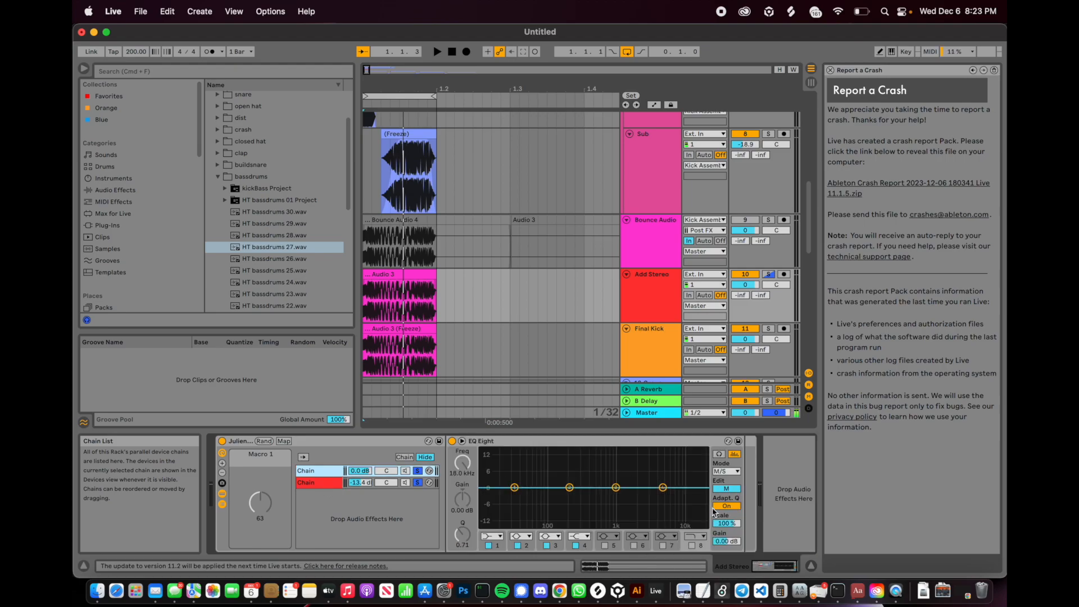
click(727, 491)
click(727, 490)
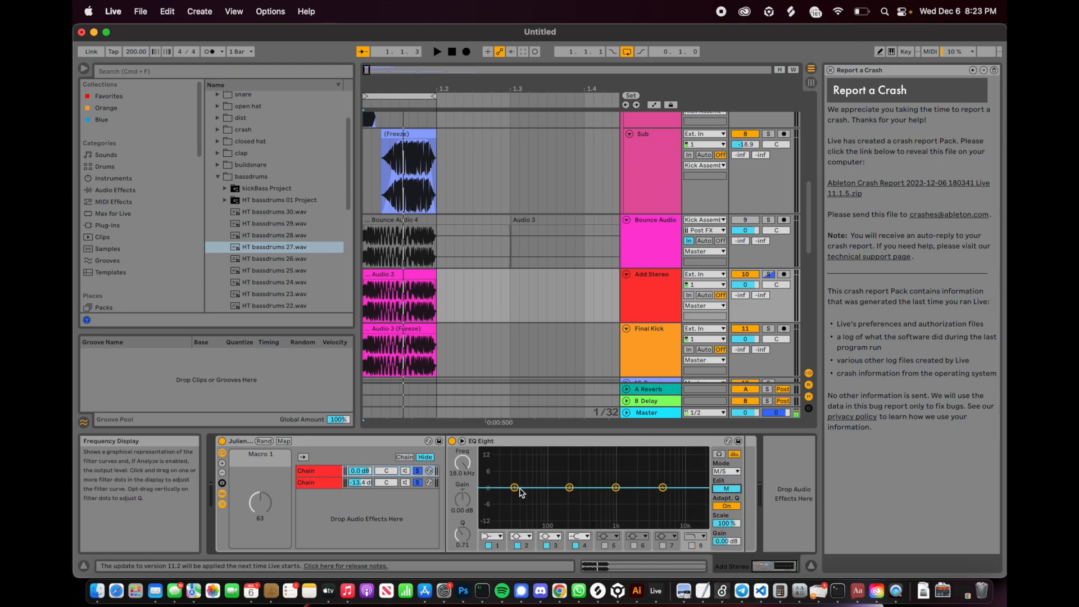
click(735, 492)
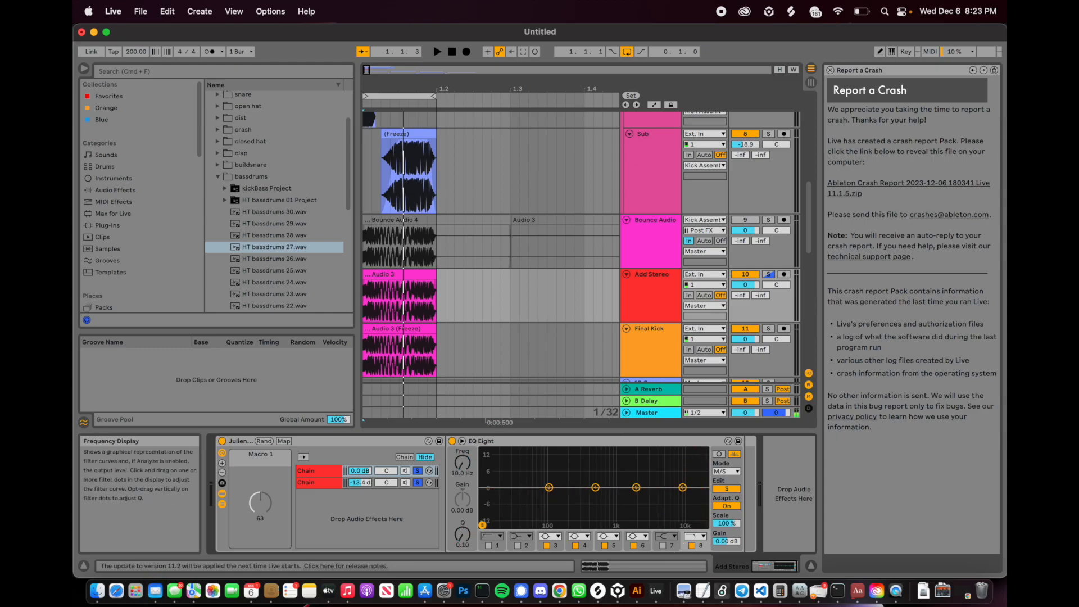
scroll(702, 297, down, 6)
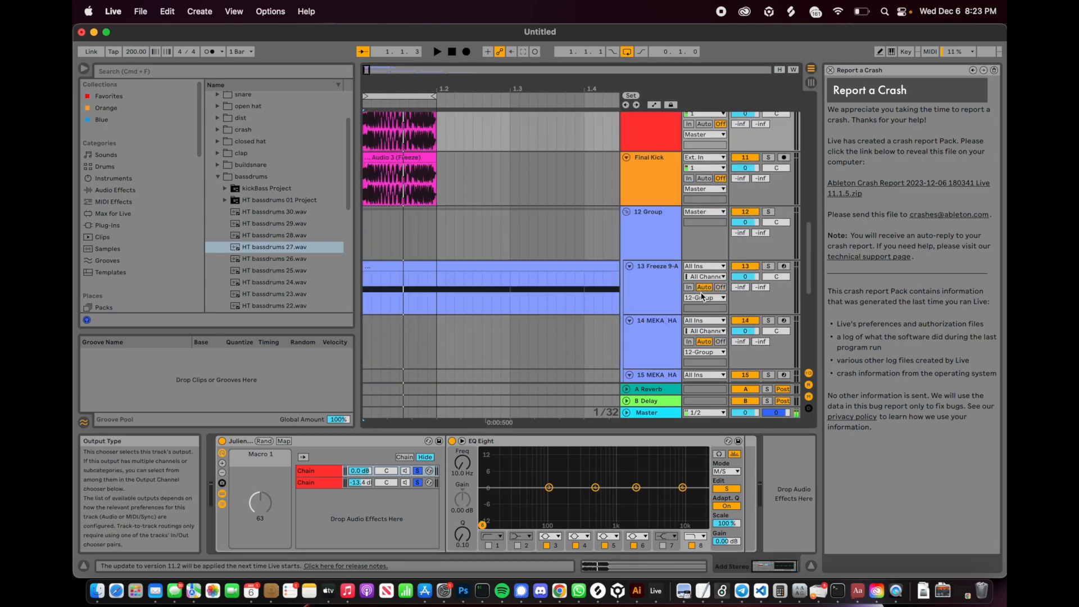
scroll(702, 297, up, 5)
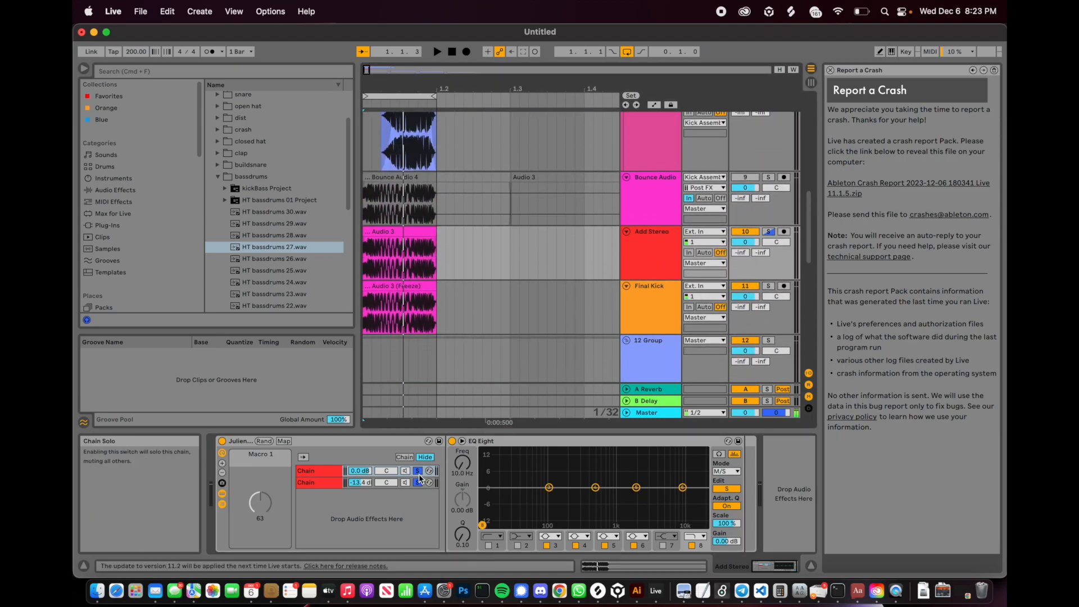
- Compare the mid and side curves of the EQ Eight in the Add Stereo rack's second chain, ending on side-channel editing
click(418, 471)
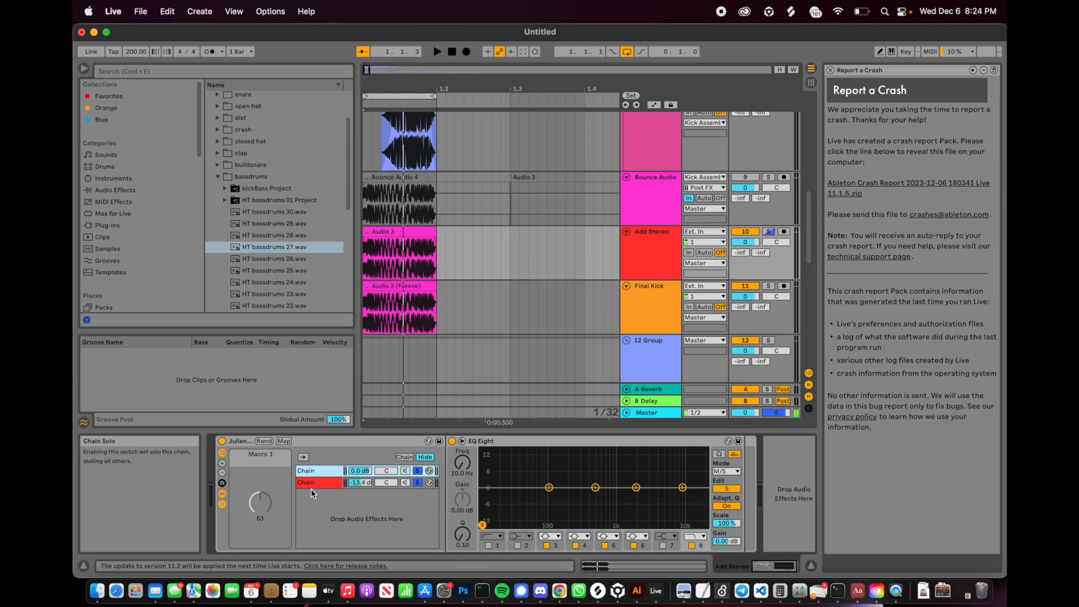
click(313, 486)
scroll(587, 512, right, 10)
scroll(589, 515, right, 8)
click(721, 490)
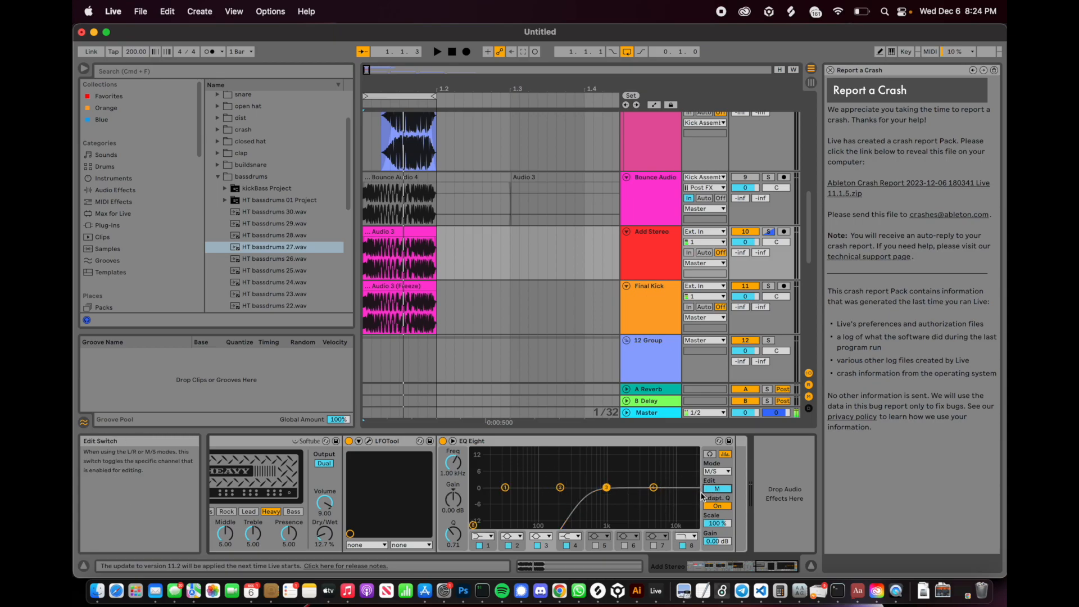
click(717, 488)
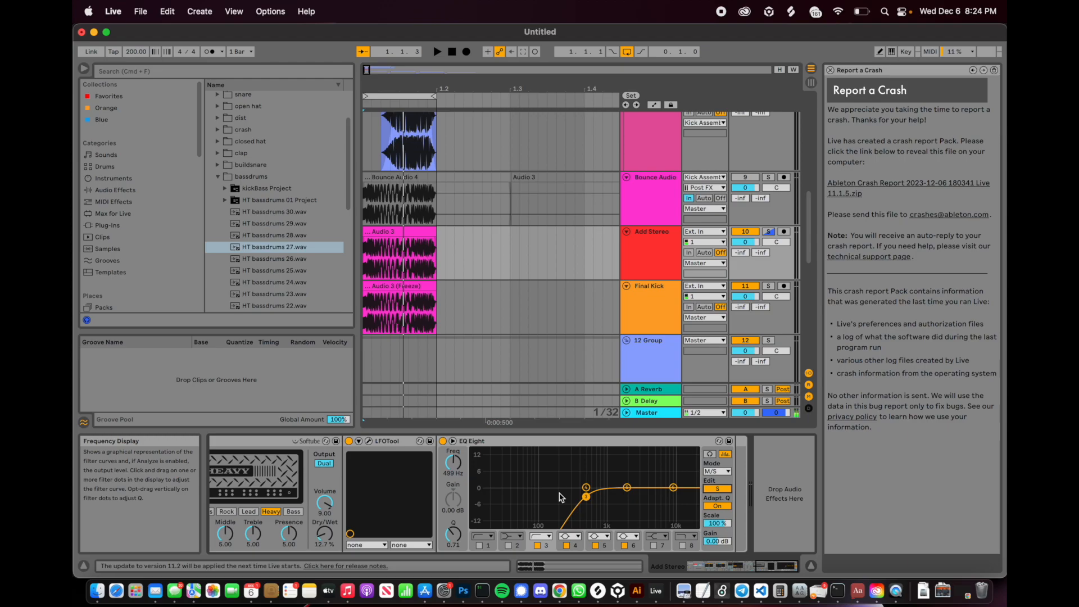
- Examine the second chain's Reverb, Overdrive, Phaser-Flanger, Redux and Amp settings
scroll(560, 496, left, 10)
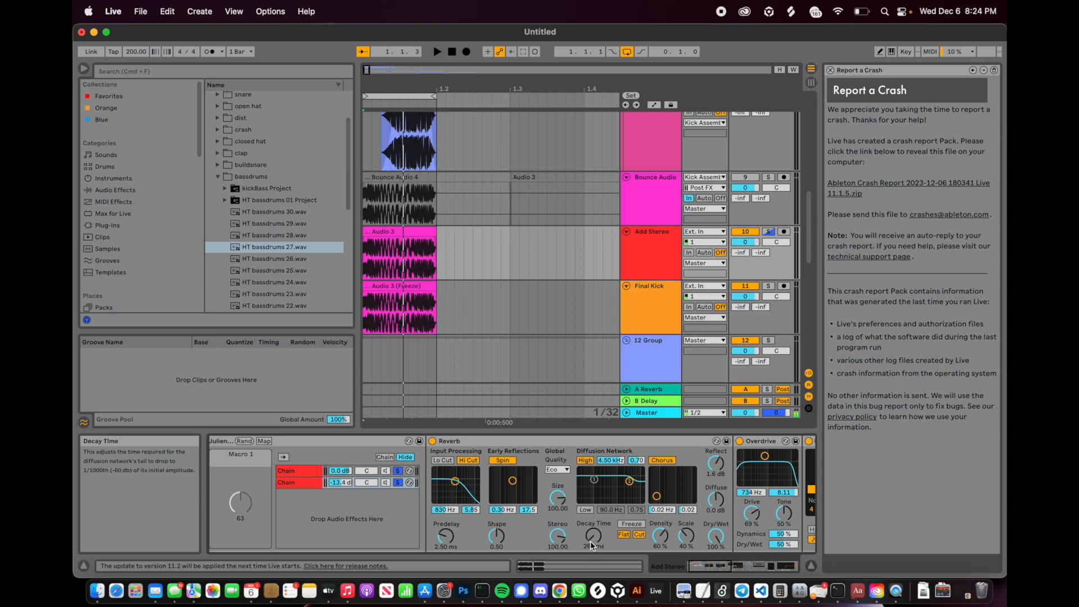
scroll(605, 542, right, 5)
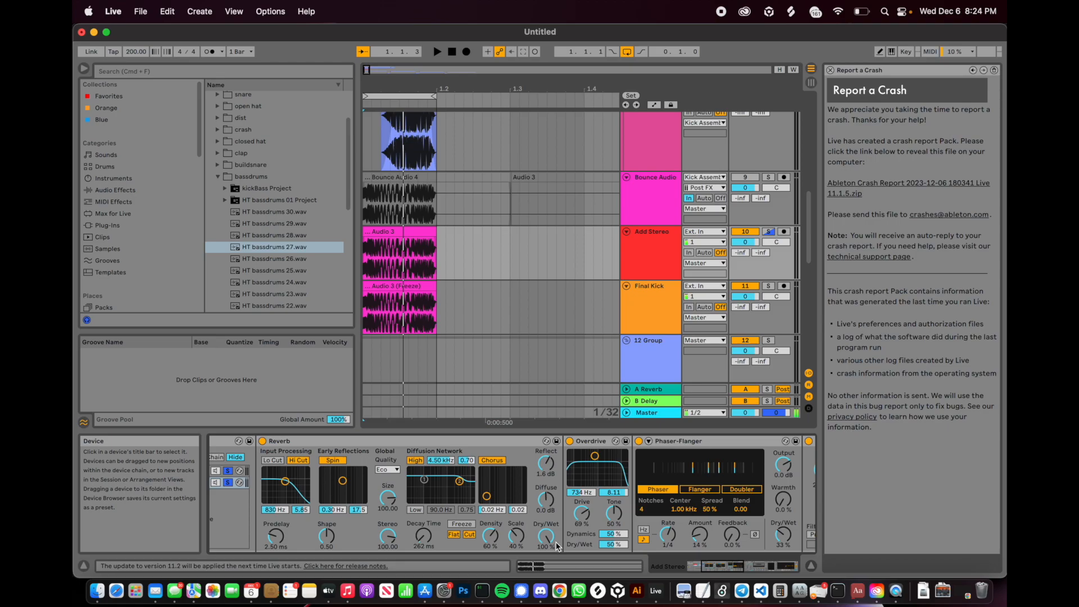
scroll(614, 503, right, 2)
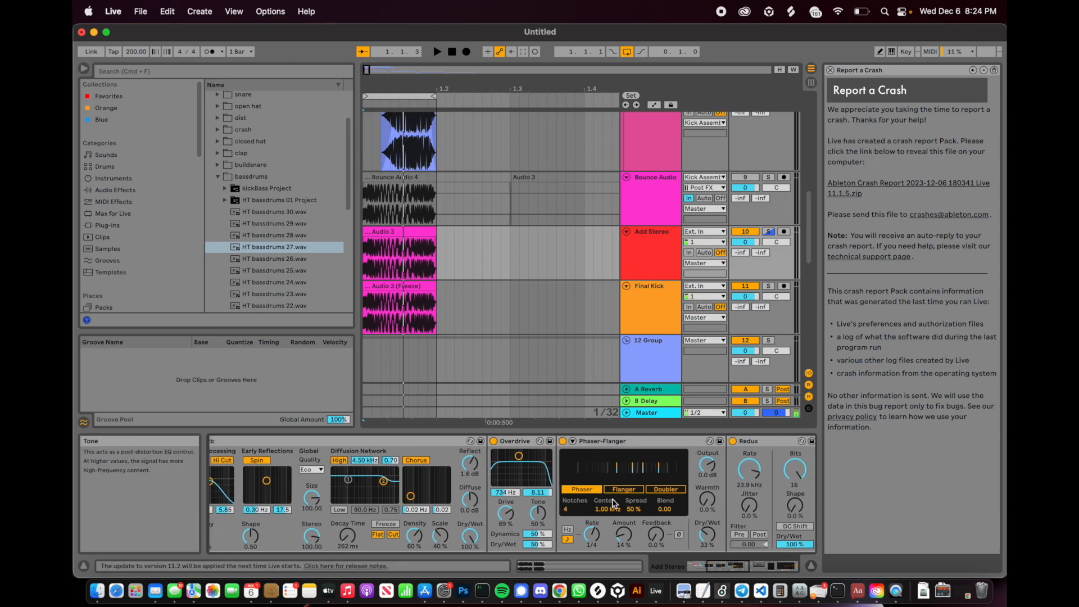
scroll(567, 482, right, 3)
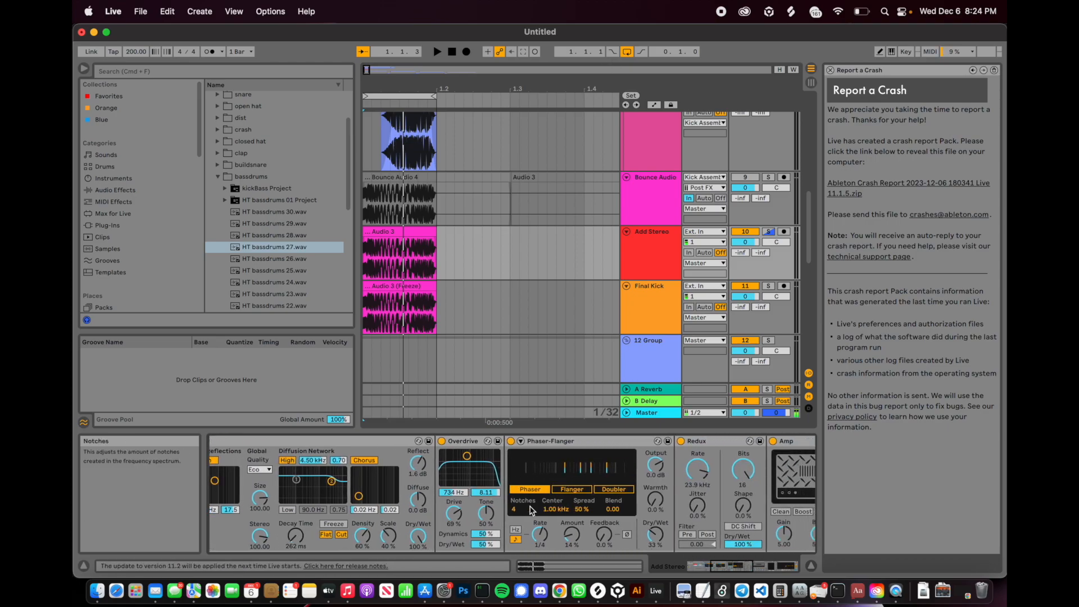
scroll(550, 448, right, 8)
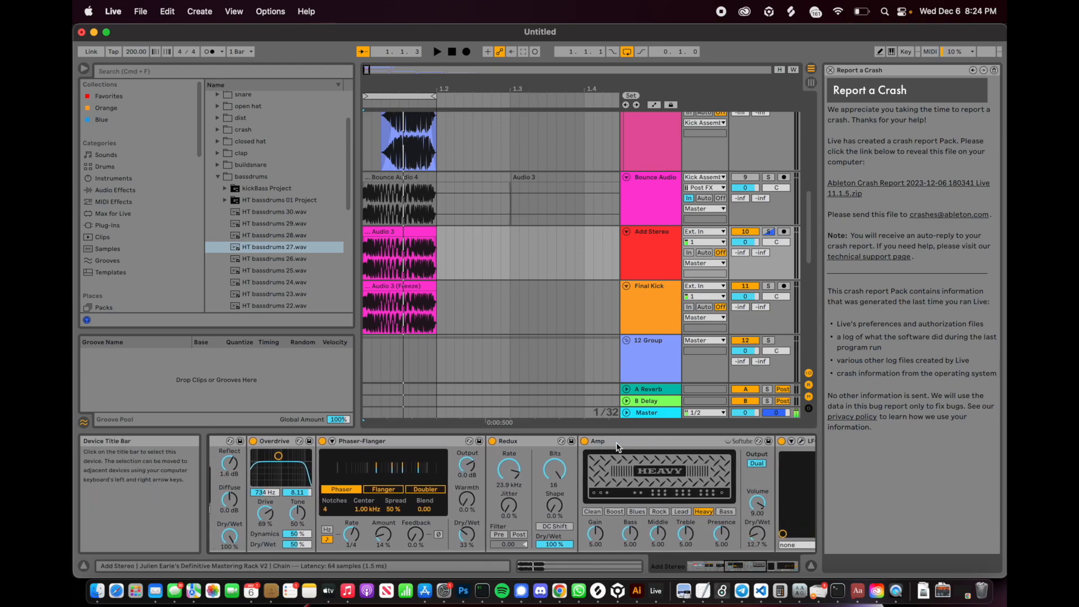
scroll(690, 438, left, 3)
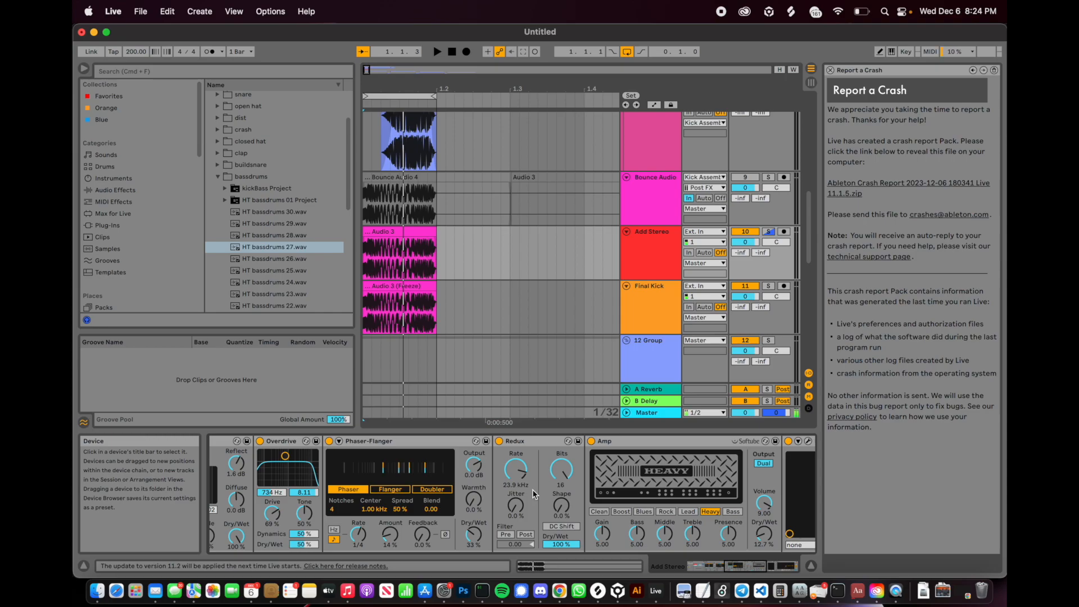
scroll(531, 490, left, 8)
scroll(531, 489, right, 5)
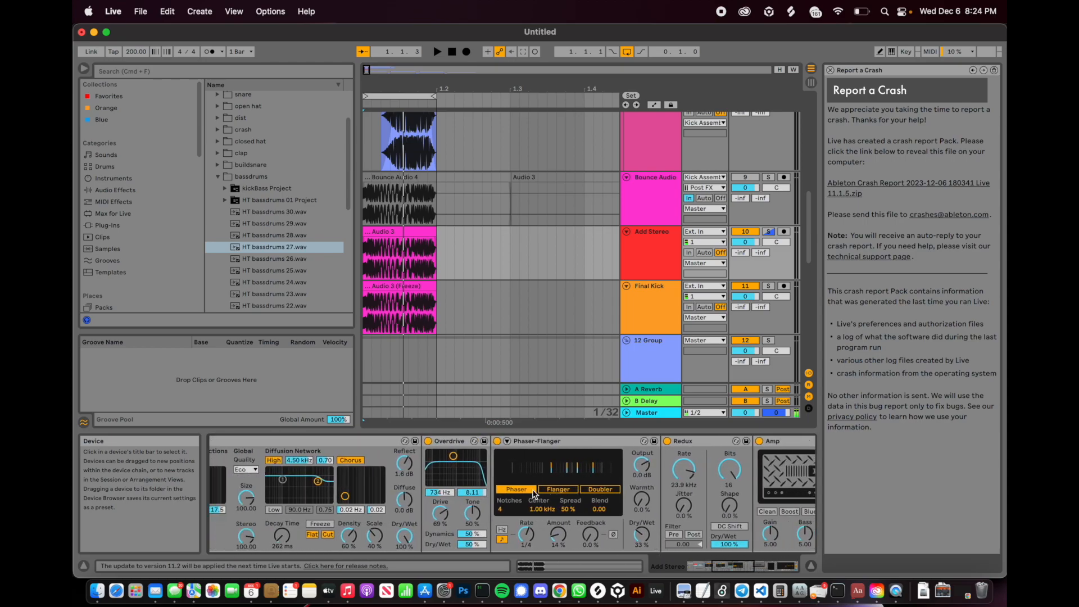
scroll(534, 493, left, 4)
scroll(628, 477, right, 5)
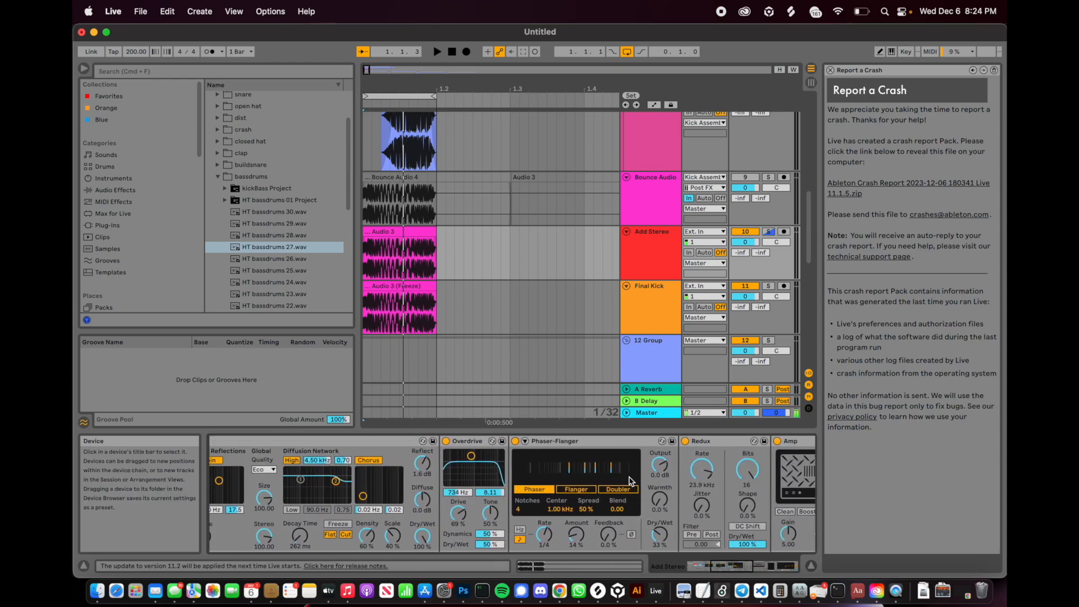
scroll(627, 477, right, 10)
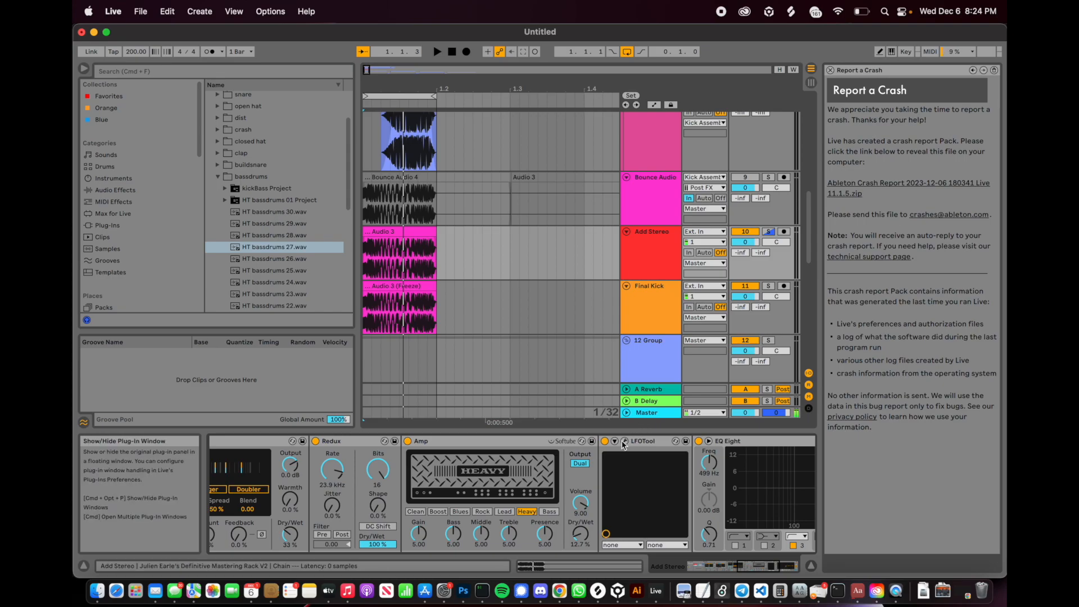
- Inspect the second chain's LFOTool volume curve in its plug-in window, close it, and compare the curve with the kick clips' waveforms
click(625, 442)
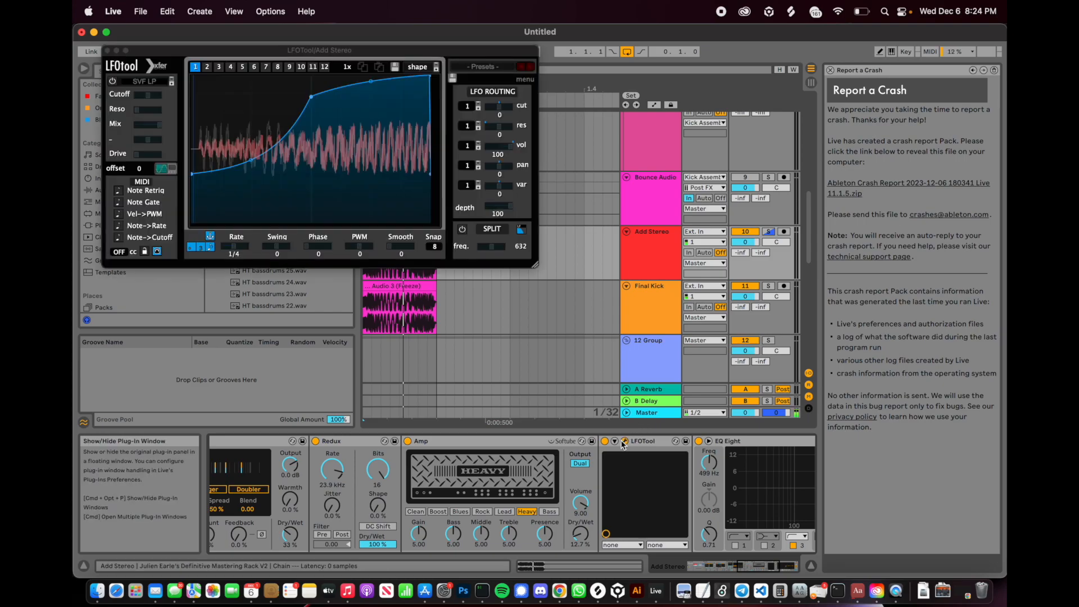
click(107, 50)
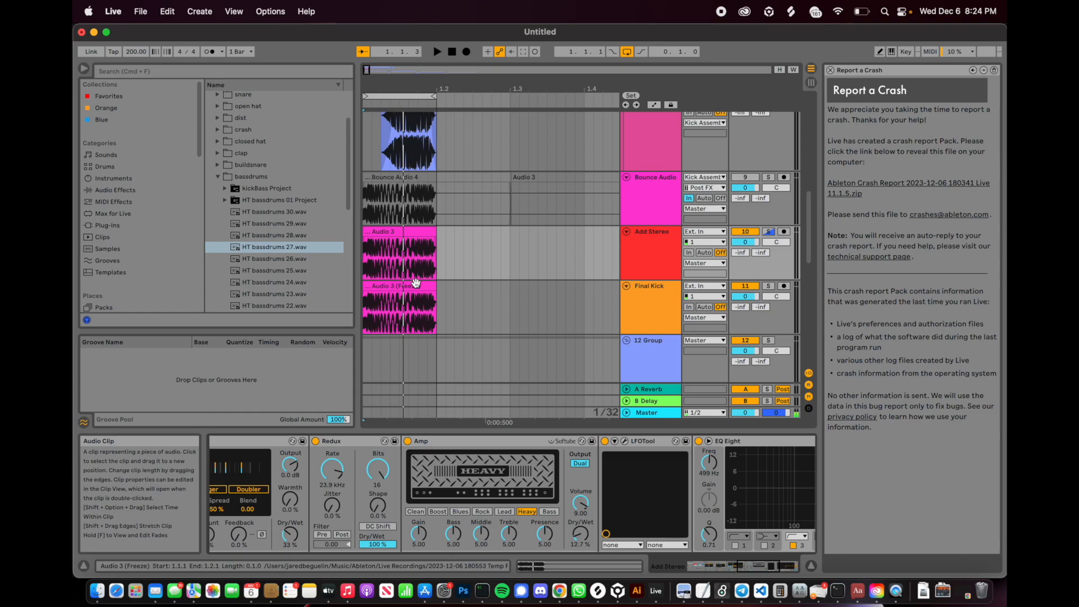
scroll(416, 283, up, 5)
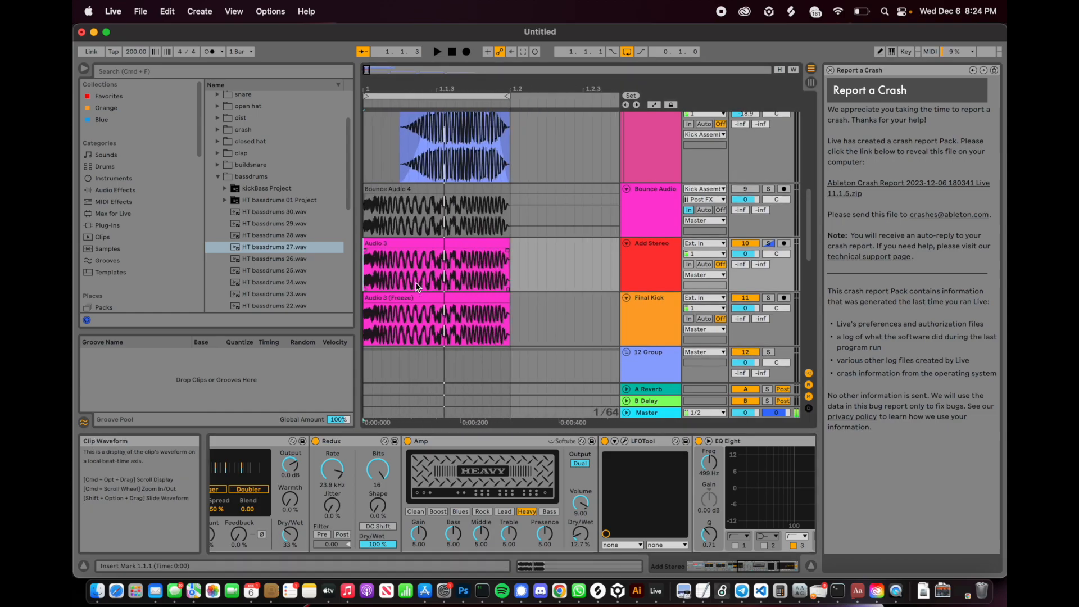
scroll(481, 464, right, 5)
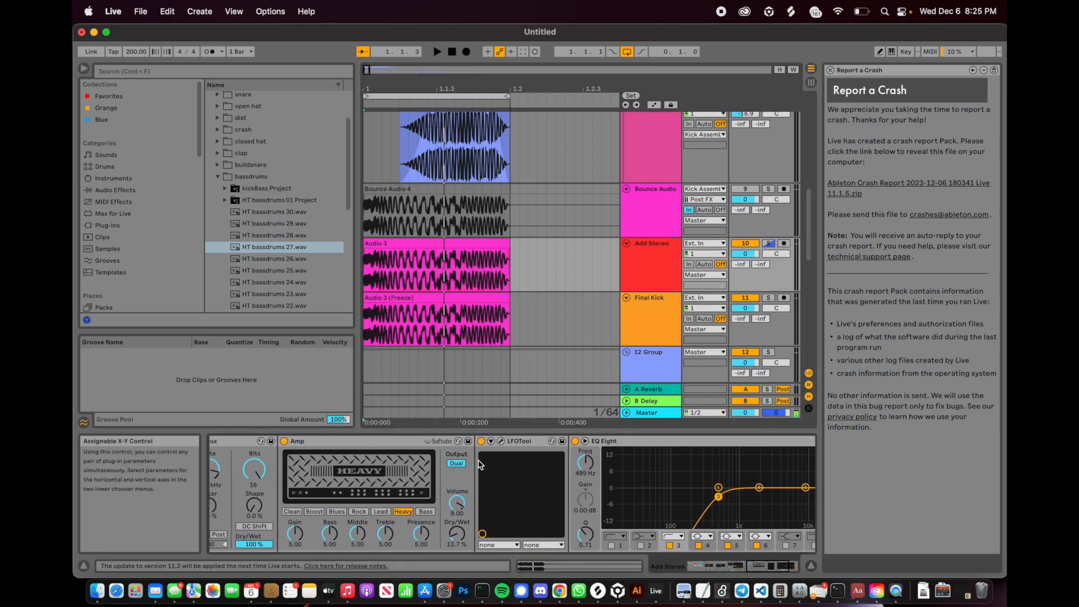
scroll(481, 463, left, 3)
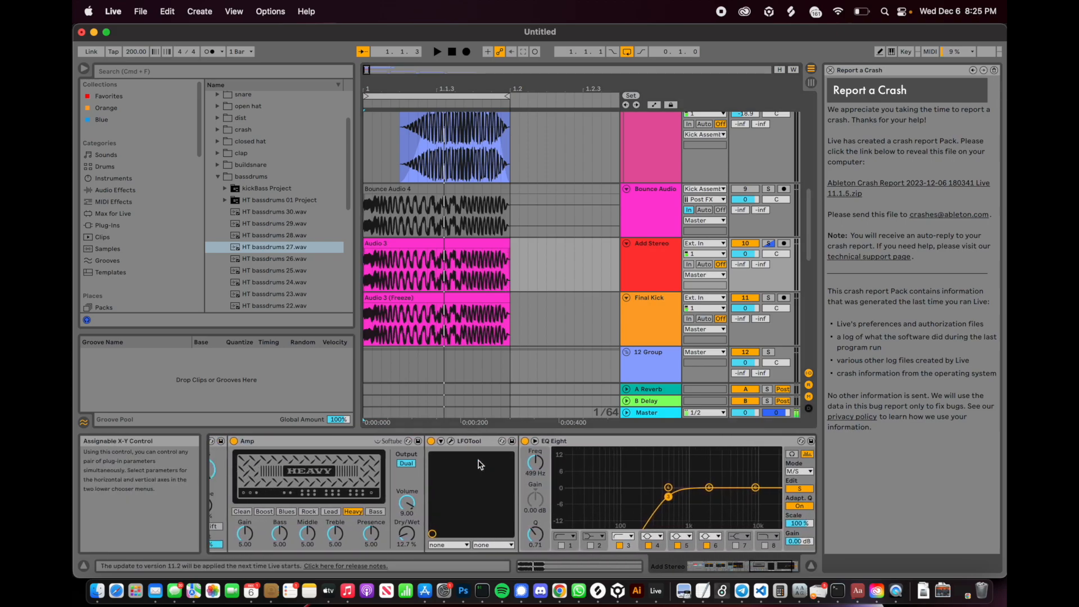
scroll(480, 463, left, 10)
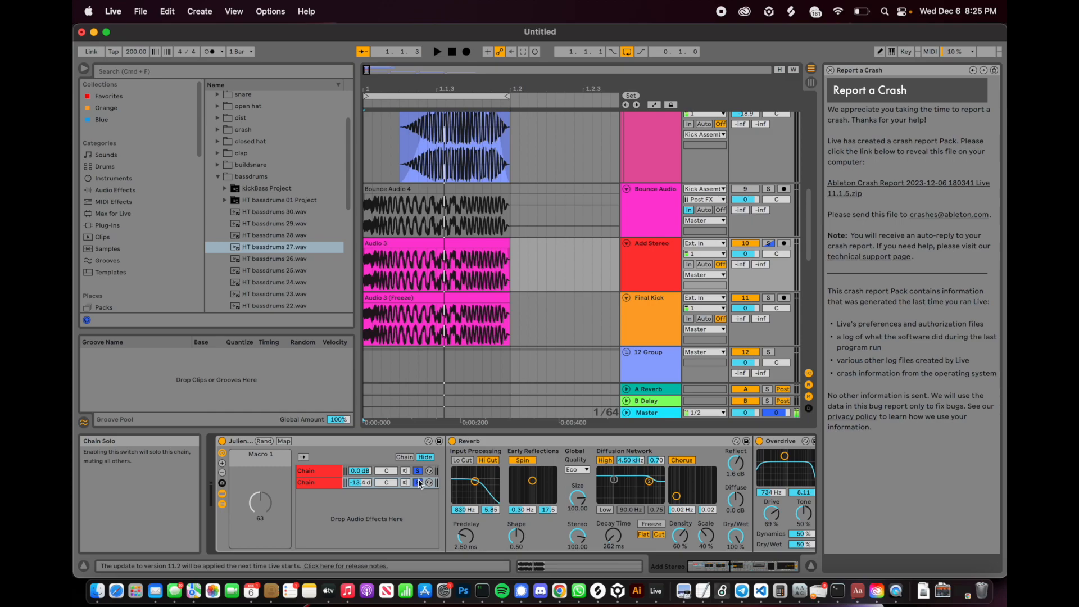
- Audition the soloed Add Stereo track with and without the rack's second chain, and clear the chain and track solos
scroll(728, 292, up, 10)
scroll(727, 292, down, 9)
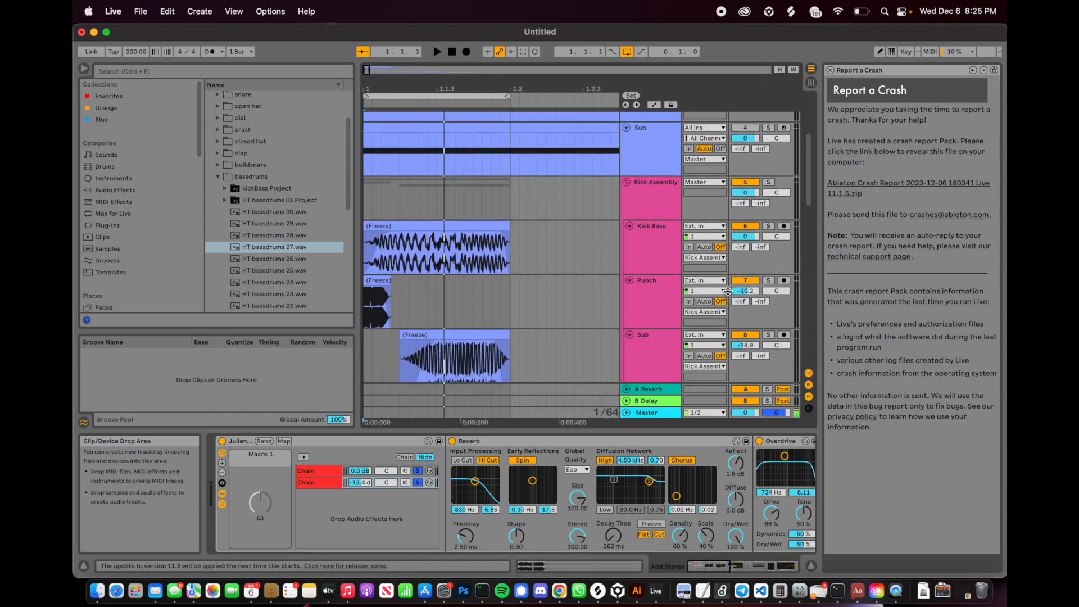
click(768, 270)
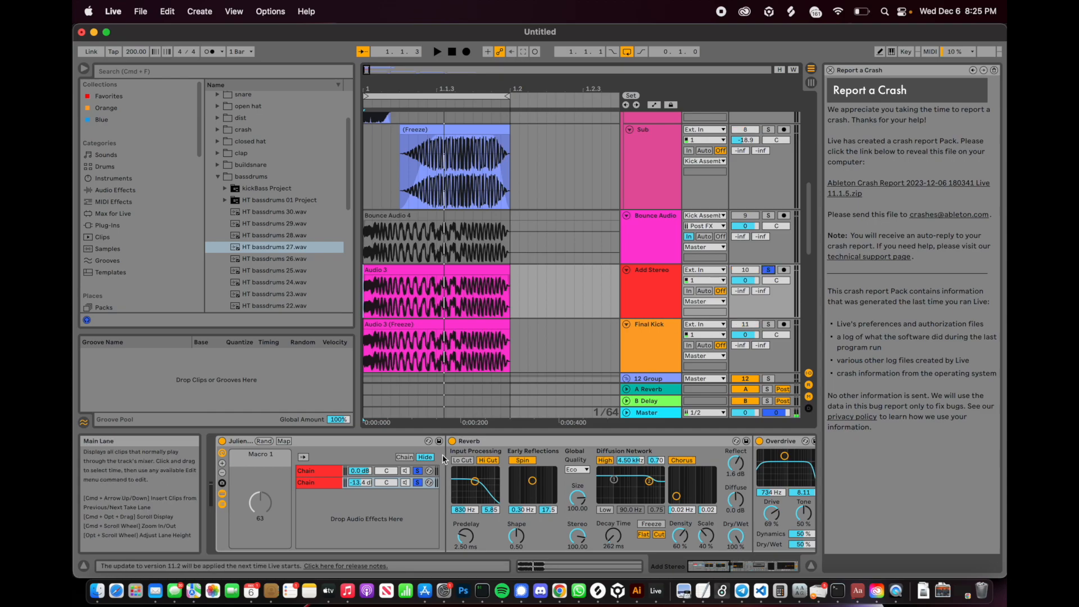
click(418, 482)
key(space)
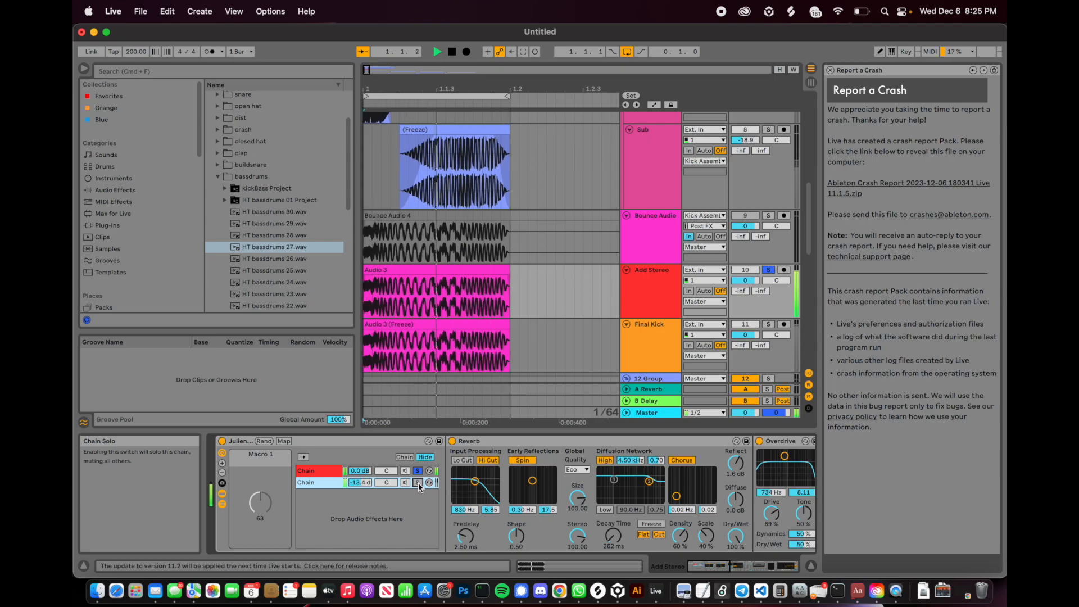
click(419, 483)
click(418, 482)
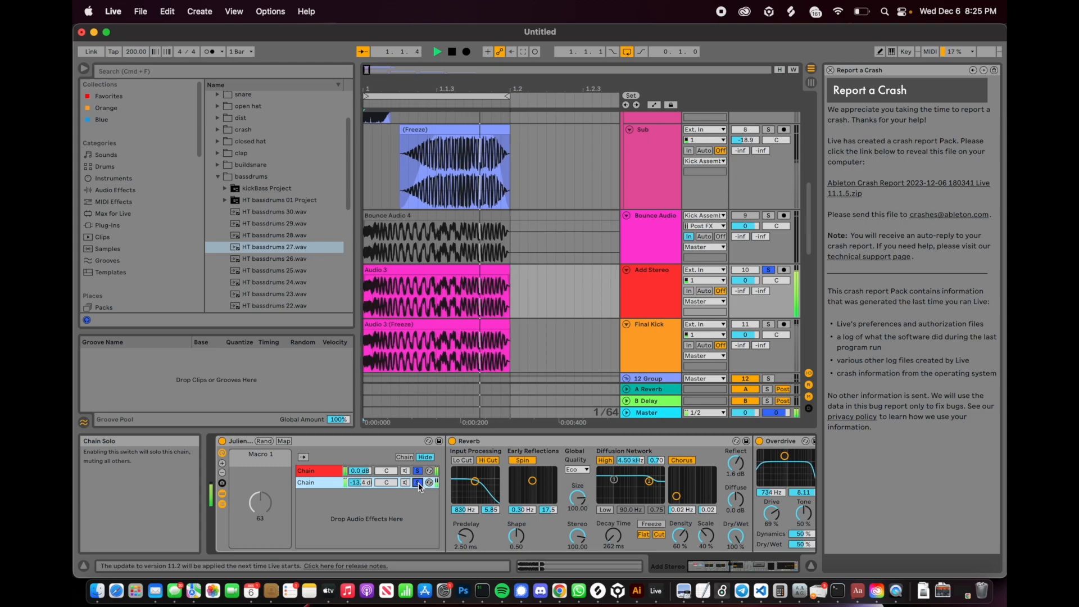
click(418, 482)
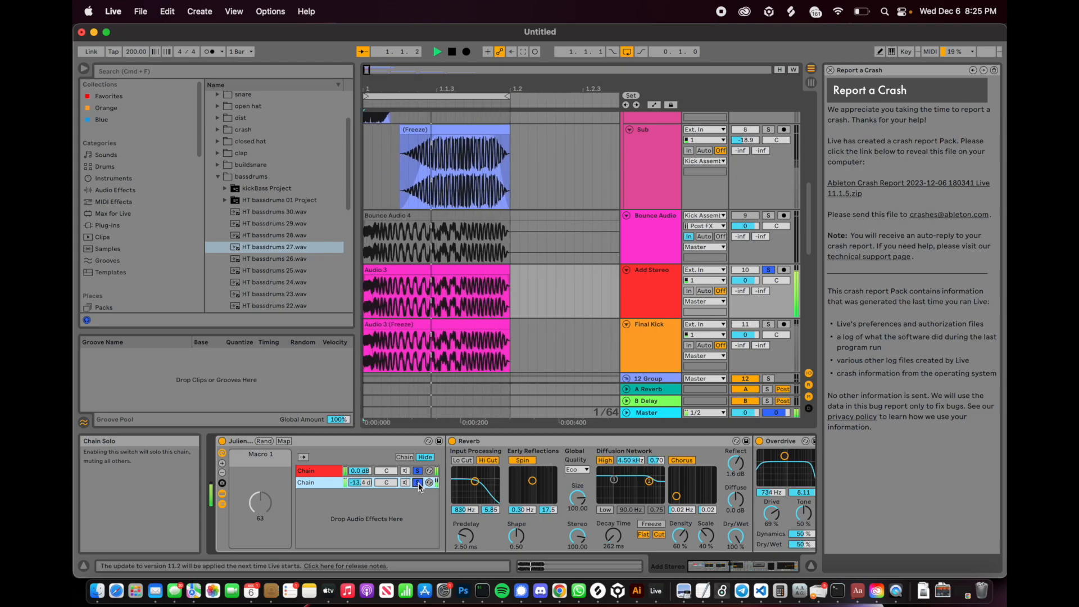
click(419, 482)
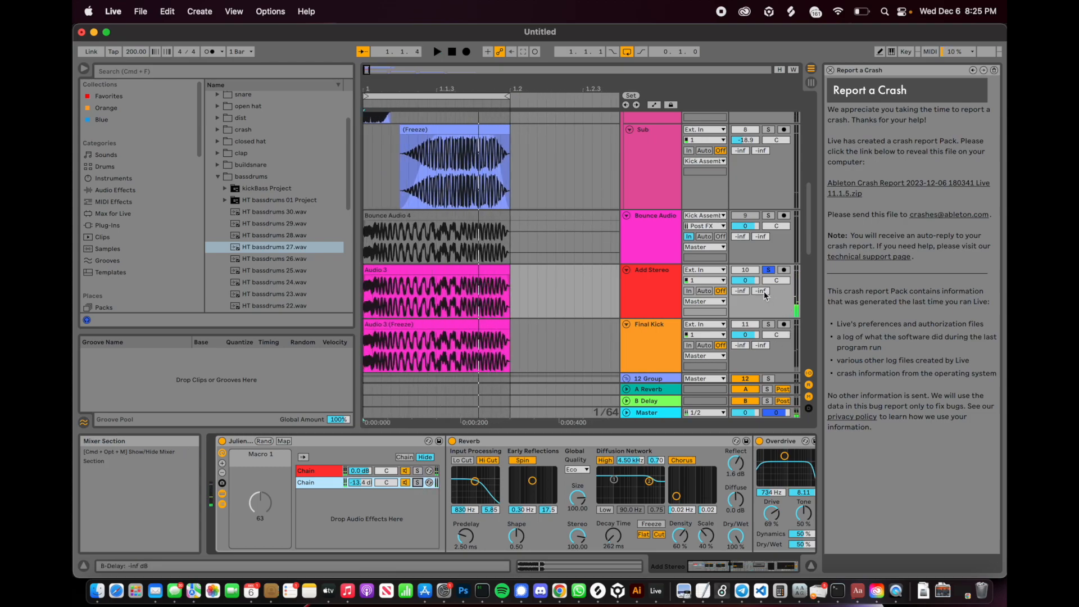
click(768, 272)
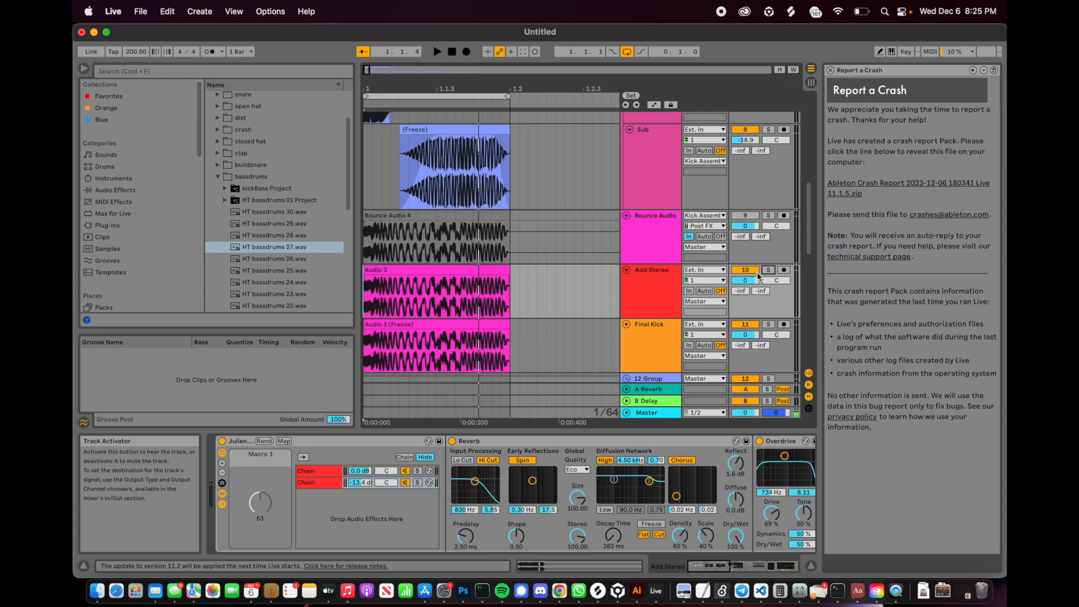
- Extend the loop's end to 1.2.4 and audition the Add Stereo track soloed from 1.1.1
scroll(577, 212, down, 4)
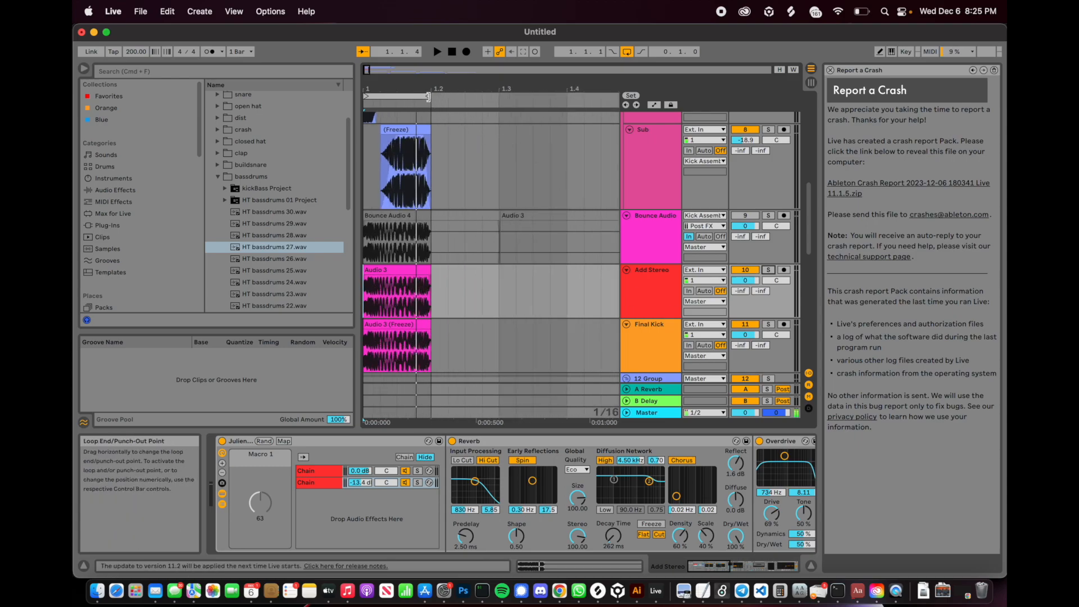
drag(427, 96, 480, 97)
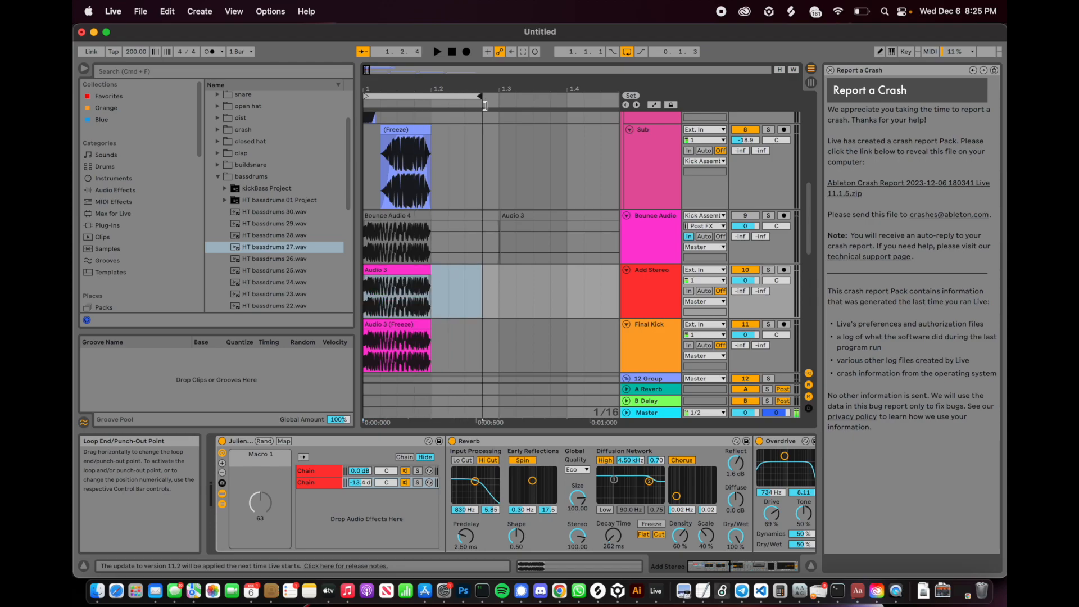
click(371, 292)
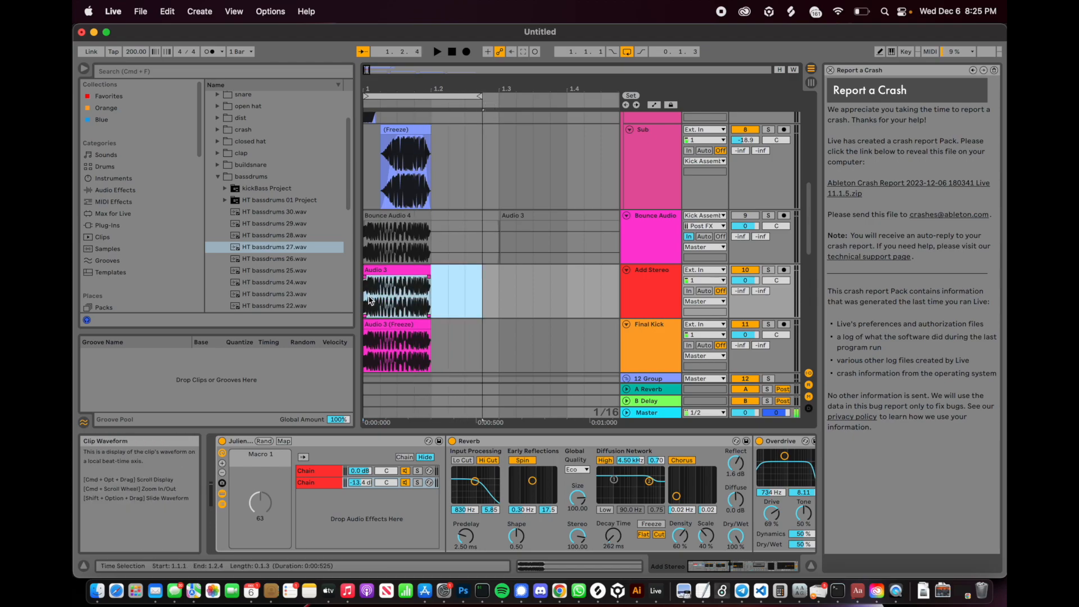
click(366, 302)
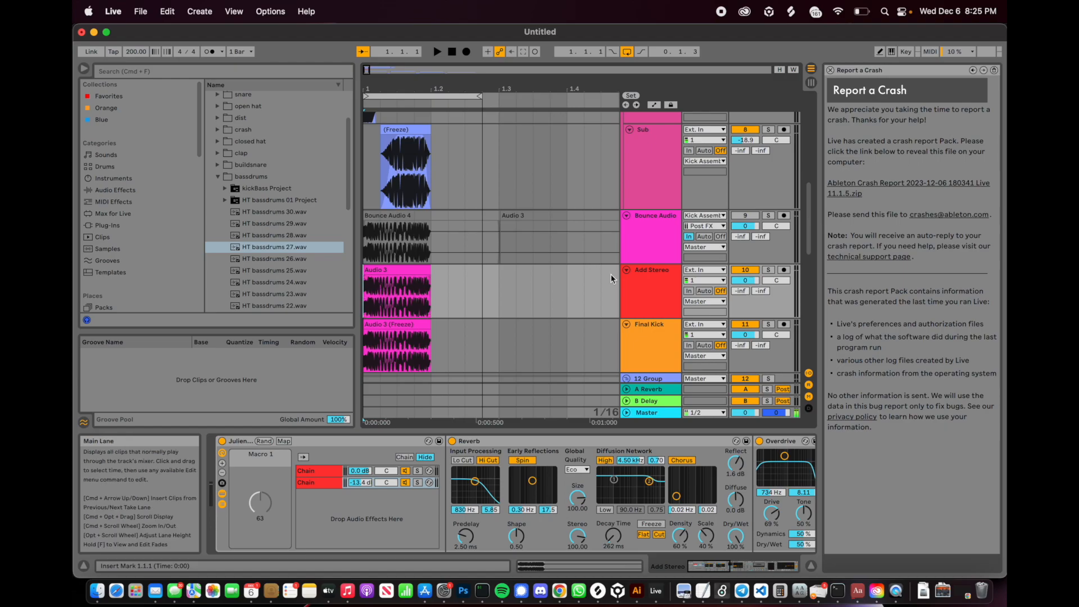
key(space)
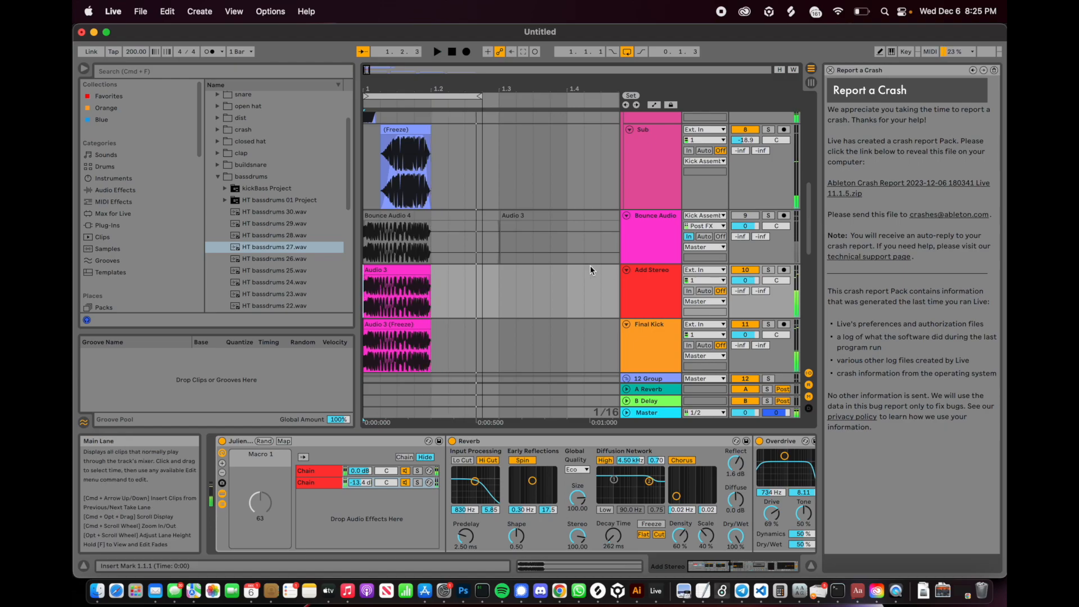
click(769, 270)
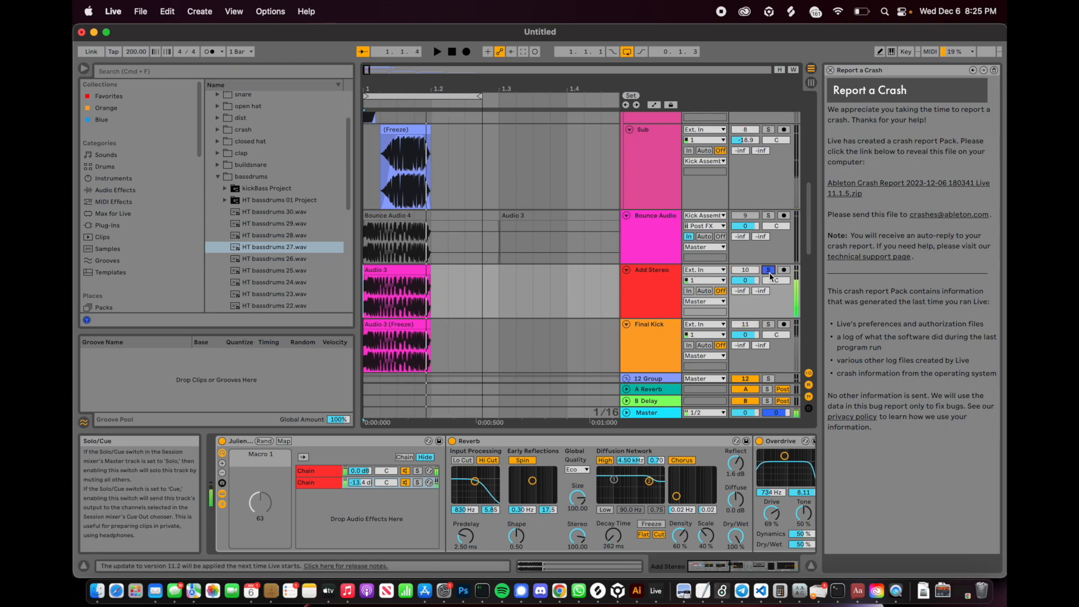
click(769, 271)
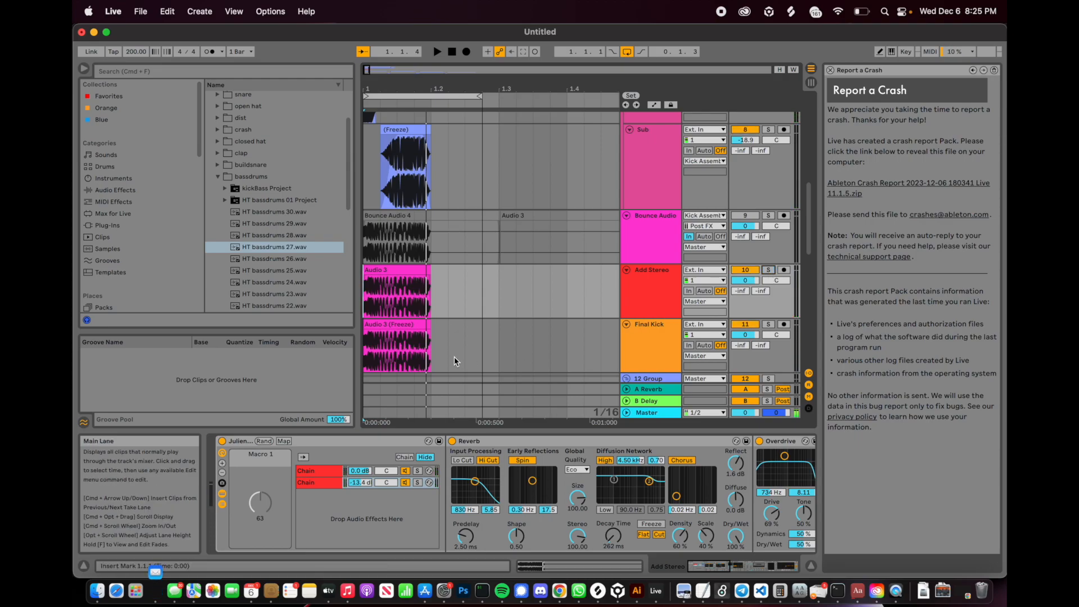
- Select the Final Kick track's frozen clip and audition the track soloed, clearing the solo when done
scroll(449, 356, down, 3)
scroll(449, 352, down, 2)
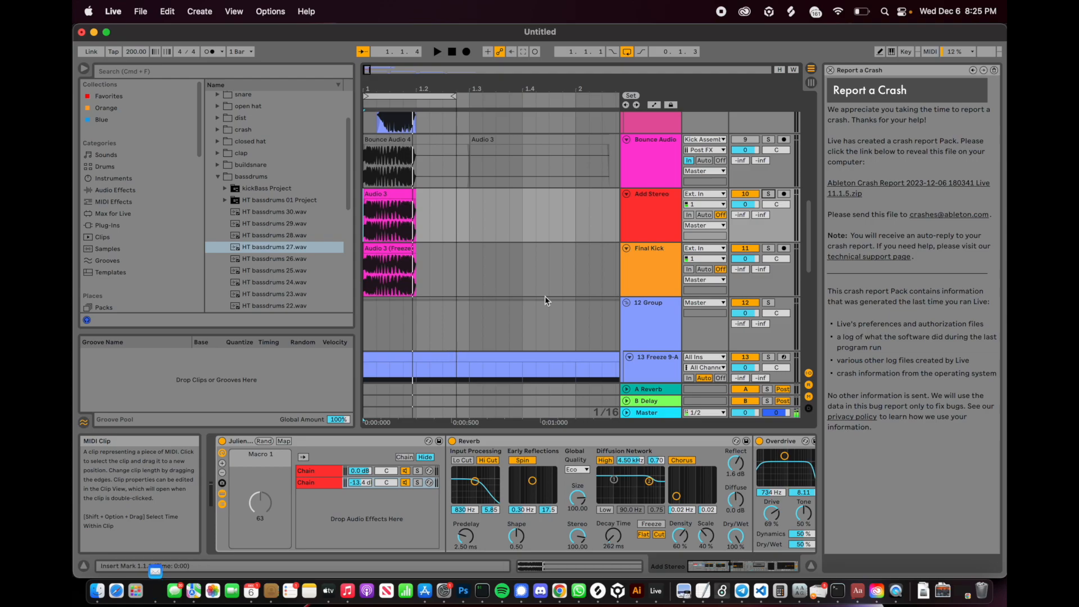
click(656, 202)
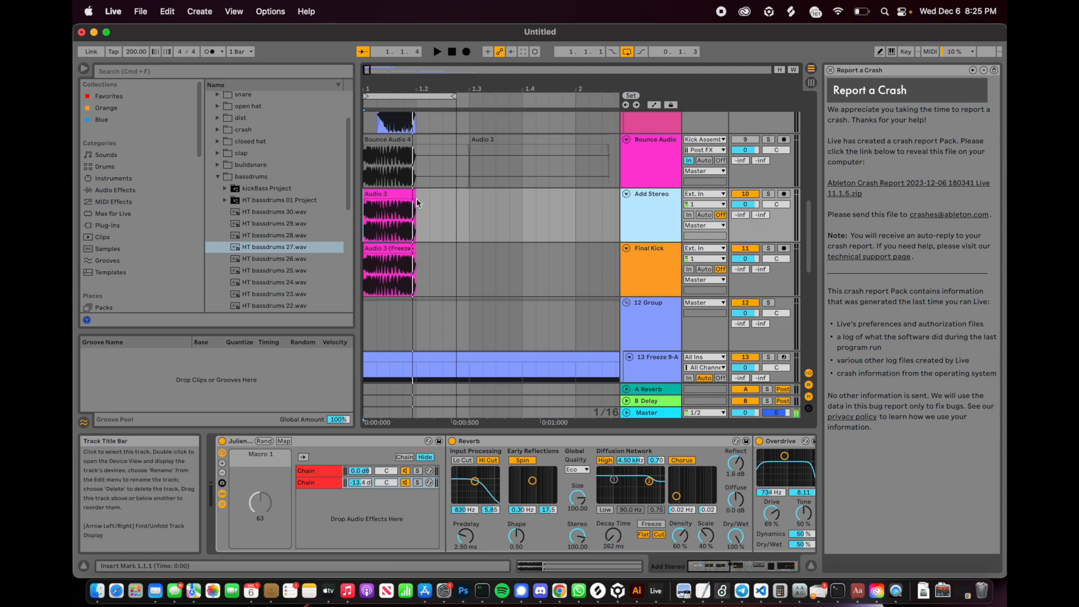
click(667, 270)
click(395, 269)
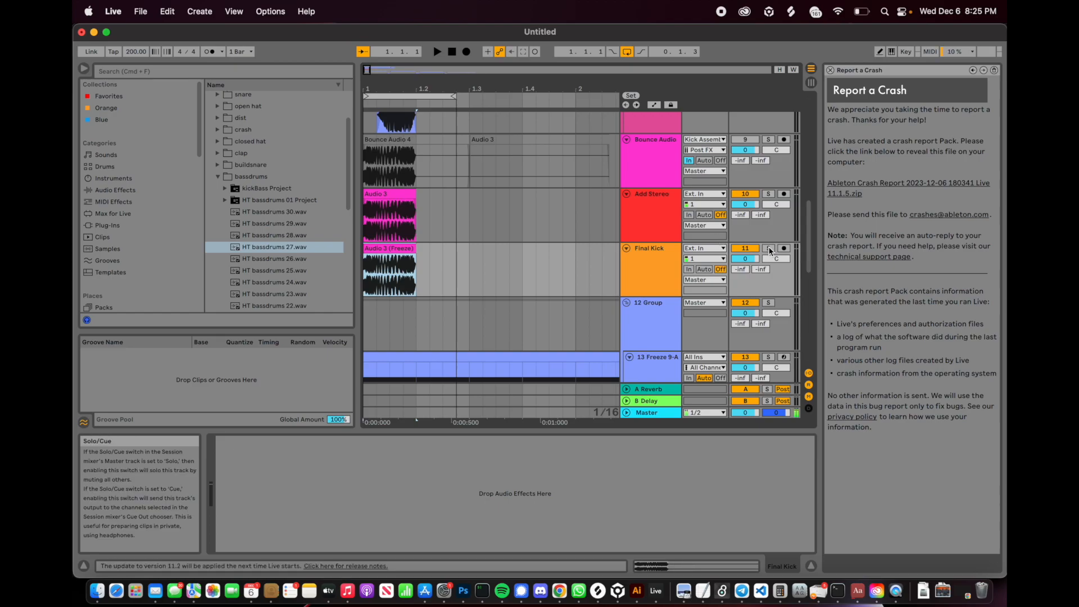
click(769, 249)
key(space)
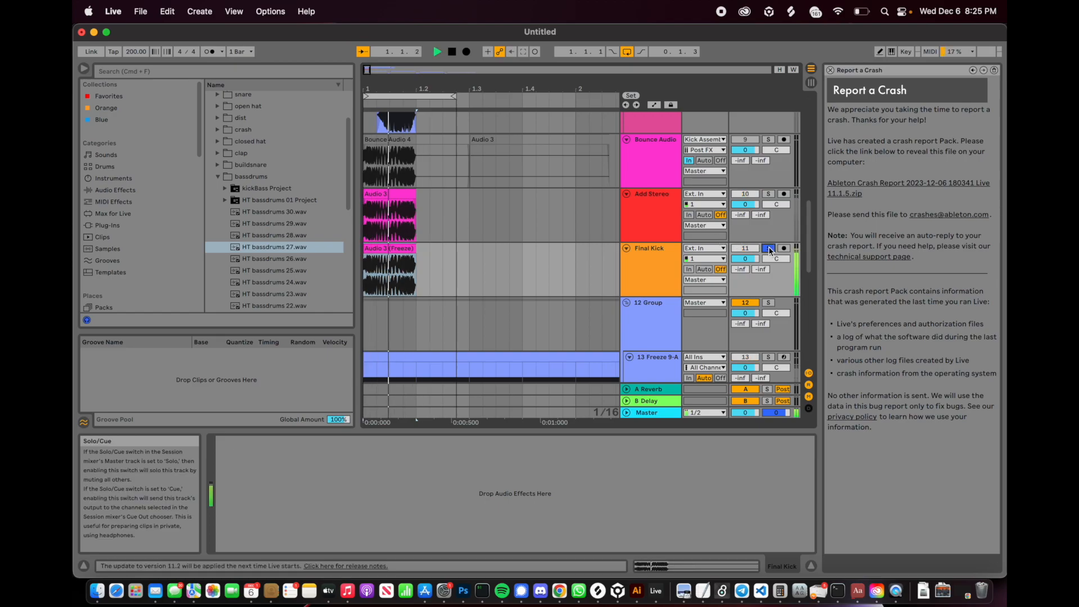
click(769, 249)
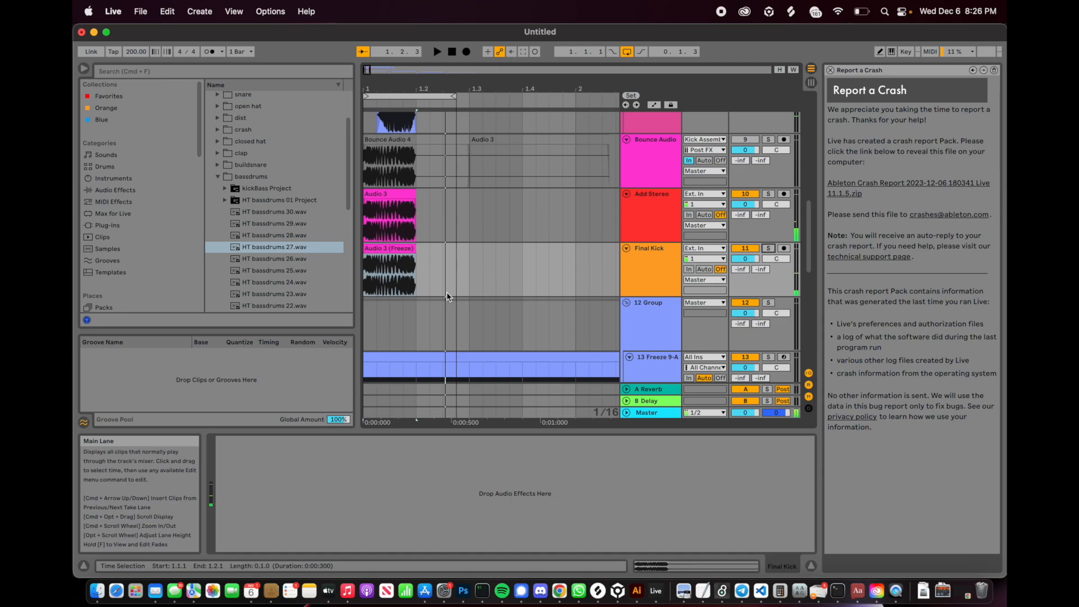
scroll(448, 296, down, 5)
scroll(448, 296, up, 5)
scroll(488, 281, up, 5)
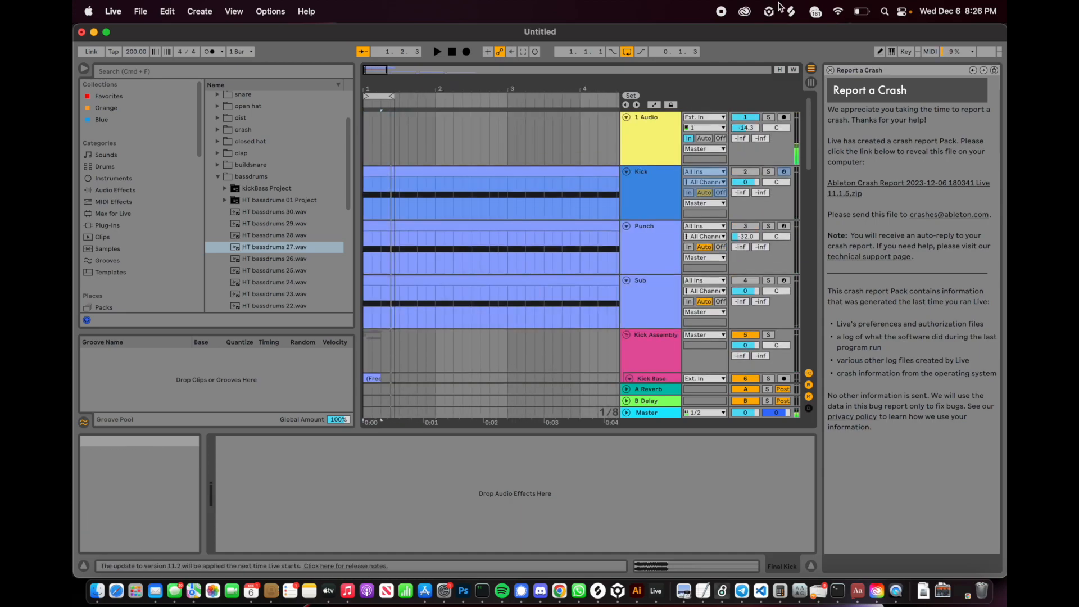